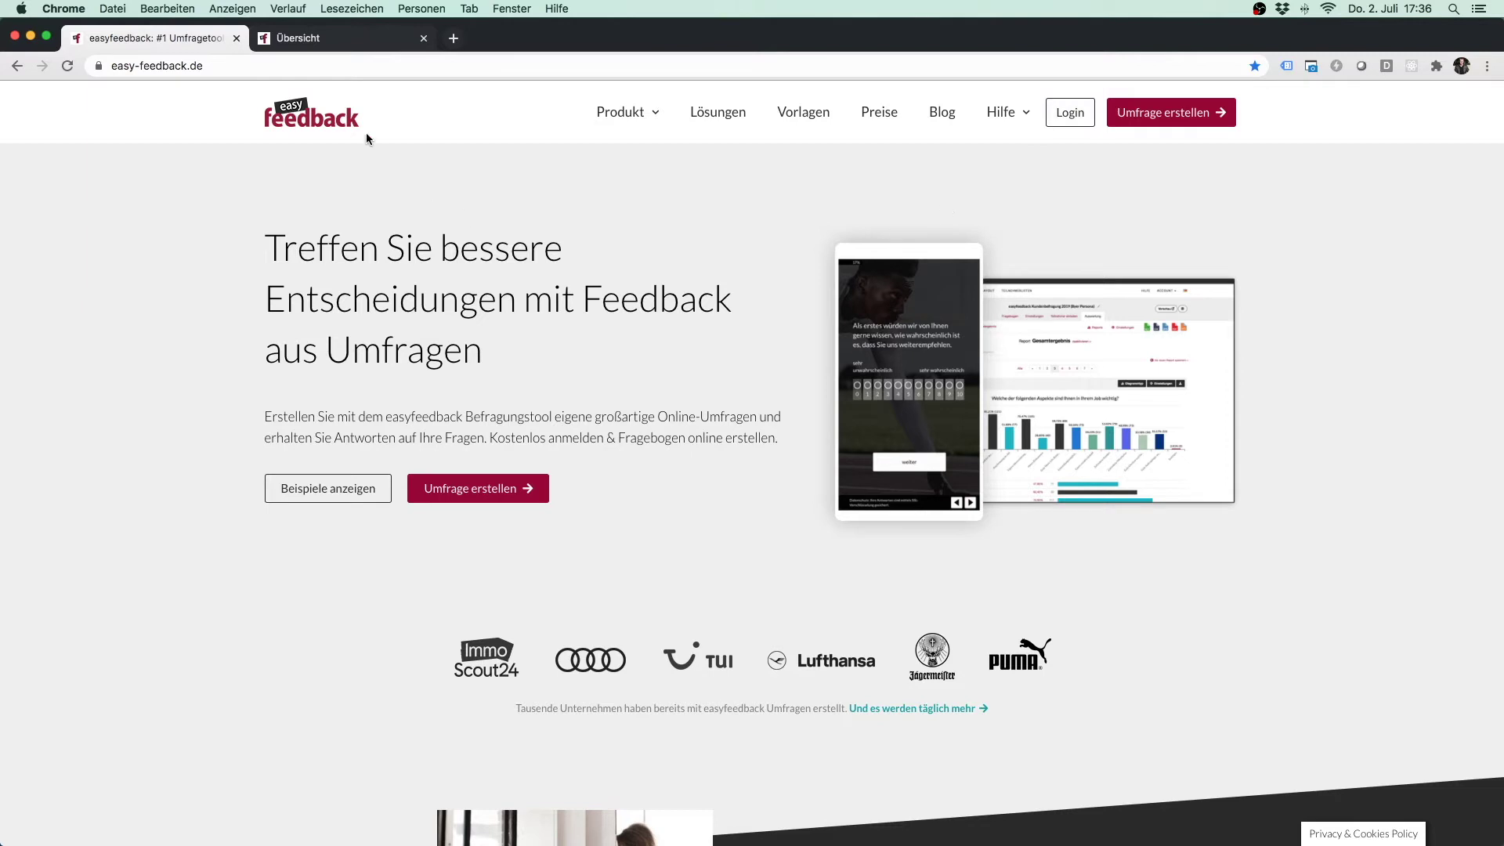
Step: Switch to the easyfeedback survey overview and start a new survey
{"action": "left_click", "coordinate": [338, 40]}
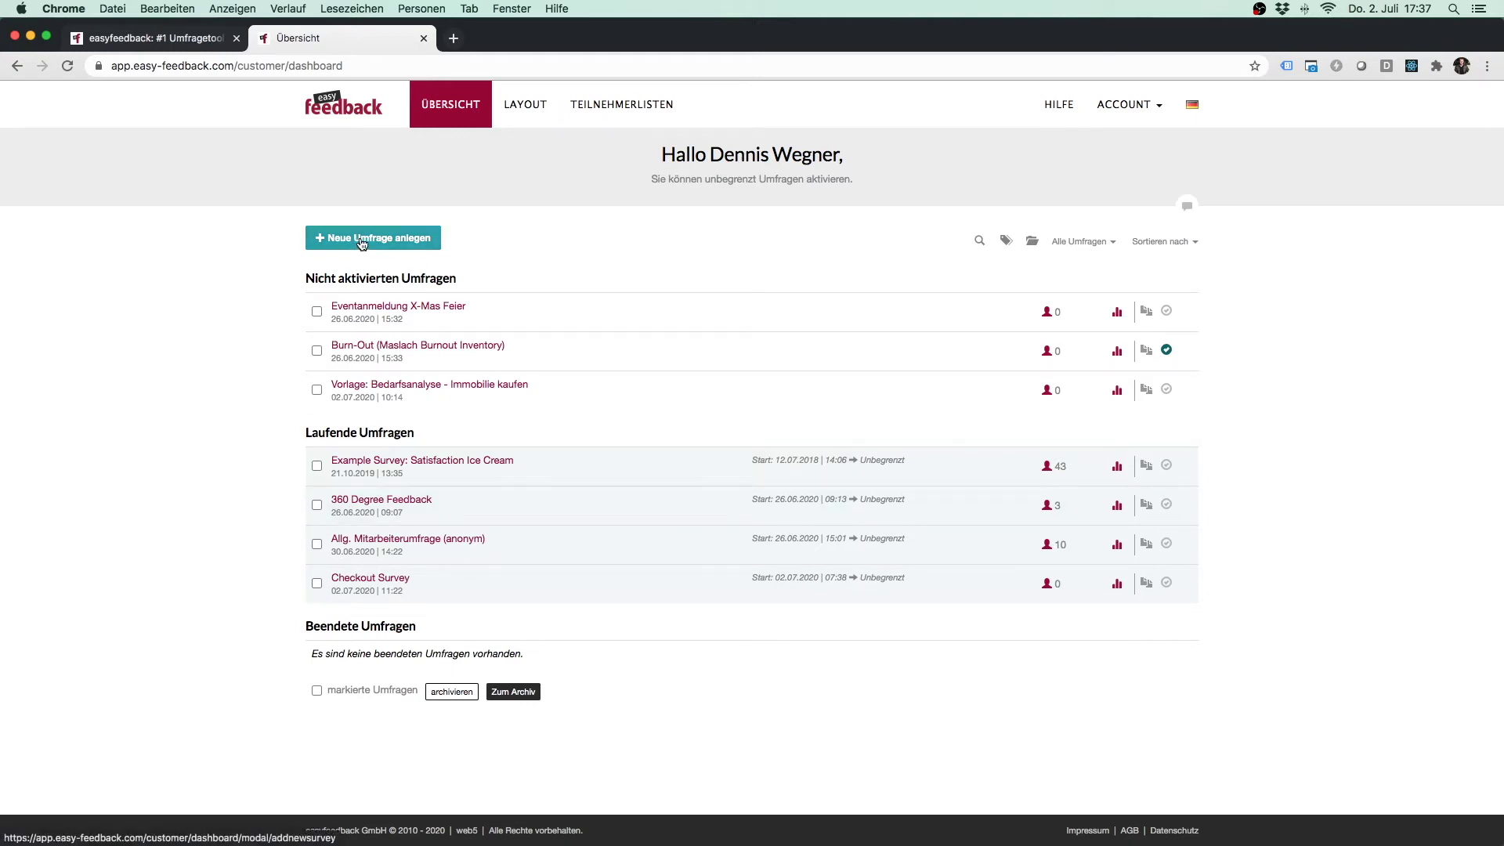
{"action": "left_click", "coordinate": [383, 242]}
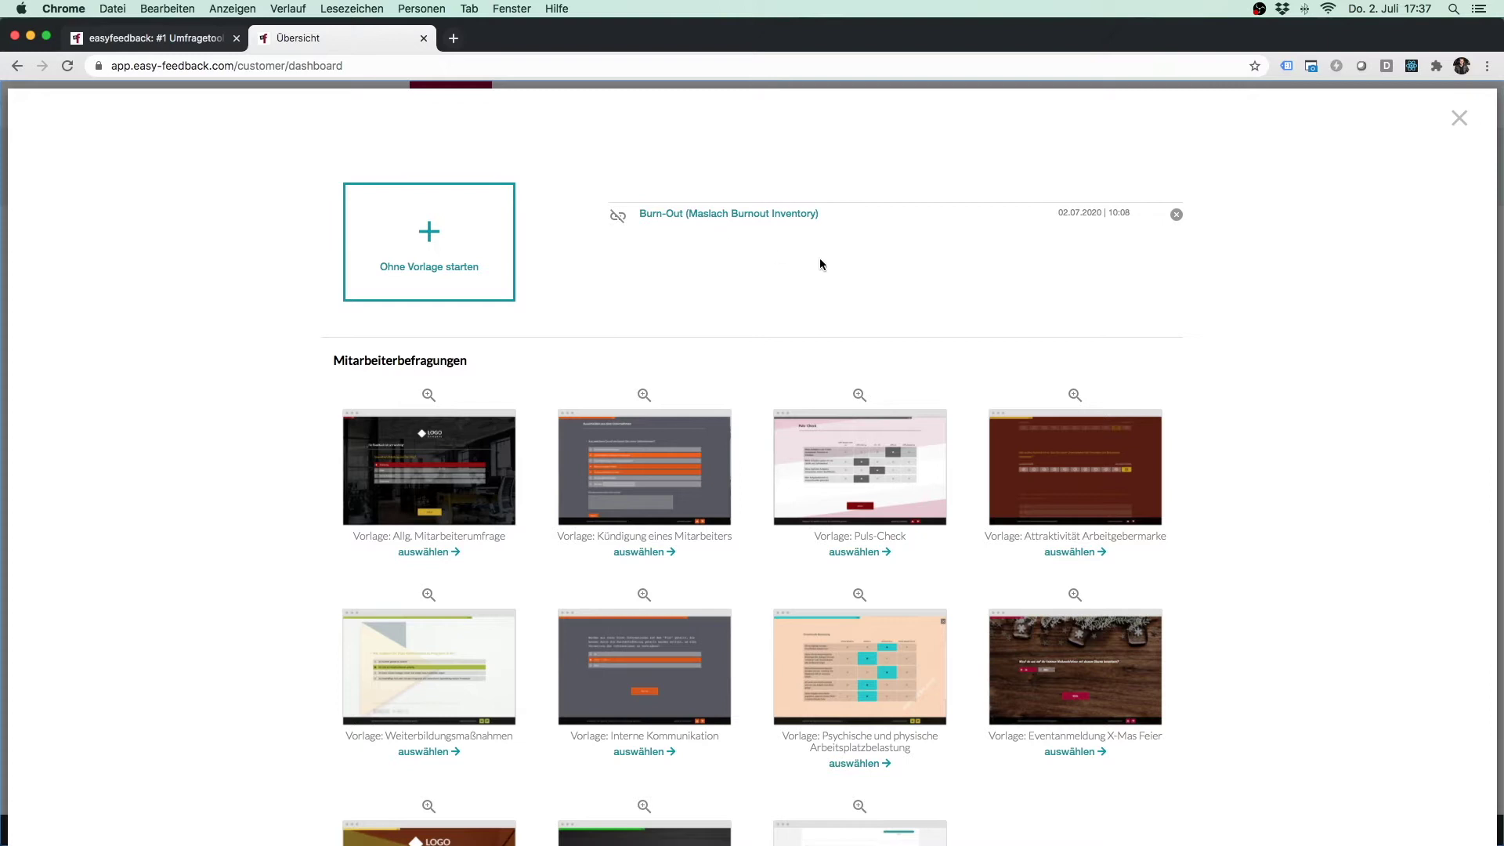
Step: Look through the survey templates in all categories, from Mitarbeiterbefragungen to Quiz / Test
{"action": "scroll", "coordinate": [1305, 376], "scroll_direction": "down", "scroll_amount": 5}
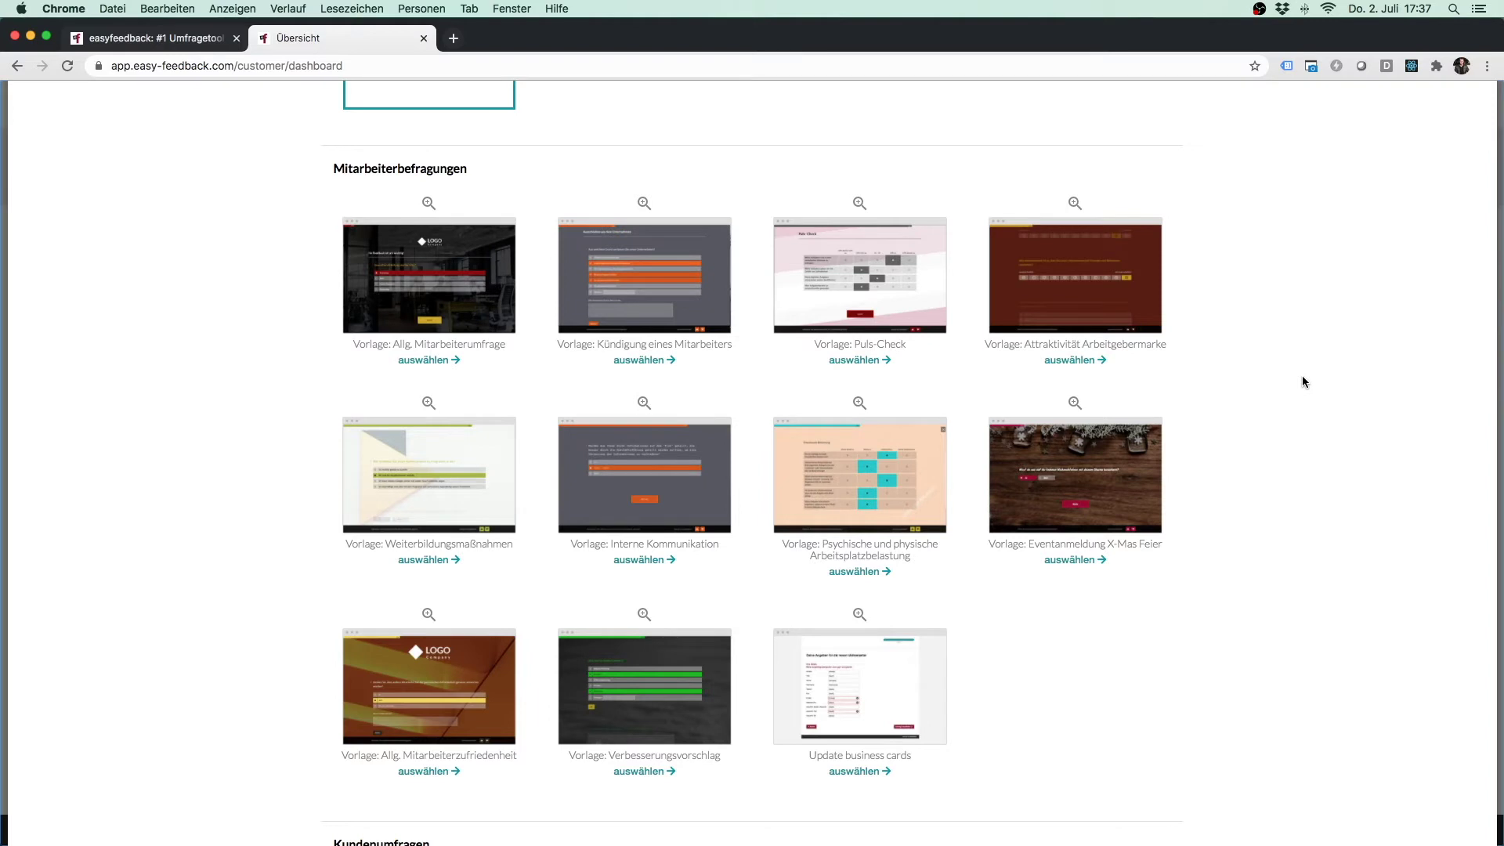
{"action": "scroll", "coordinate": [1303, 373], "scroll_direction": "down", "scroll_amount": 10}
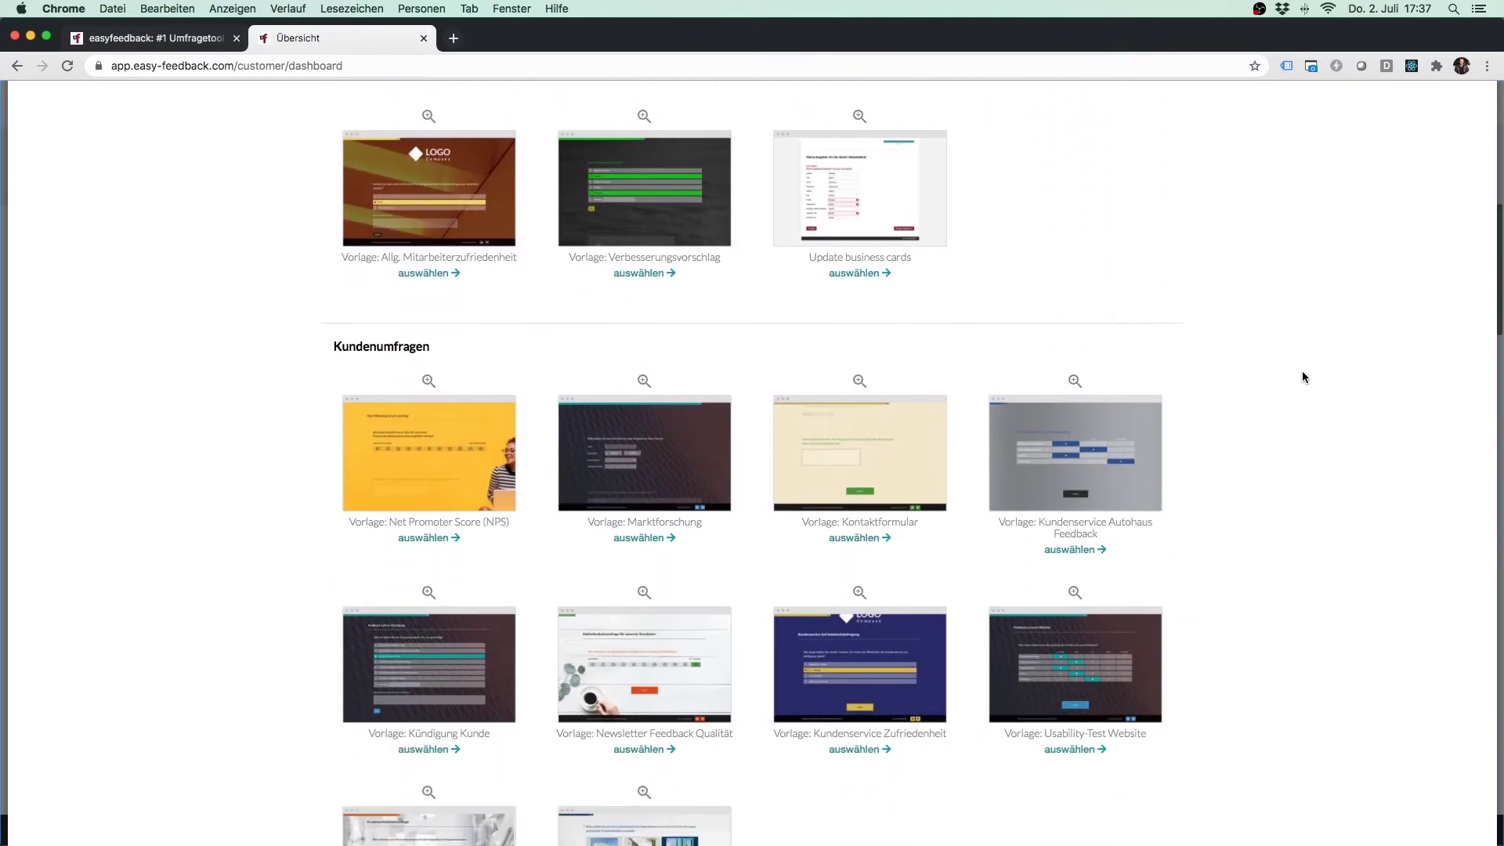
{"action": "scroll", "coordinate": [1302, 376], "scroll_direction": "down", "scroll_amount": 1}
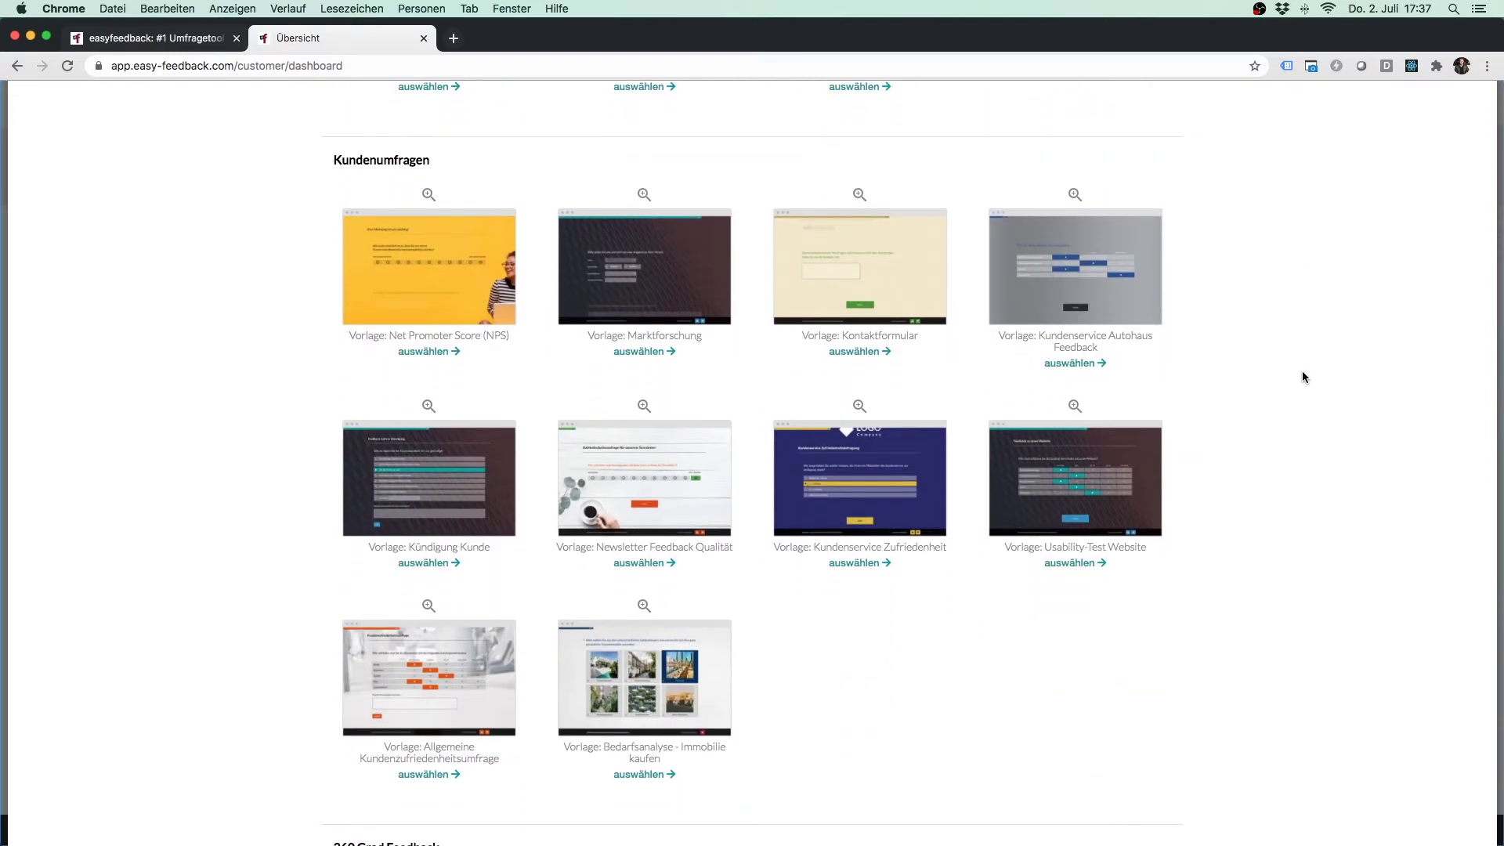
{"action": "scroll", "coordinate": [1302, 377], "scroll_direction": "down", "scroll_amount": 8}
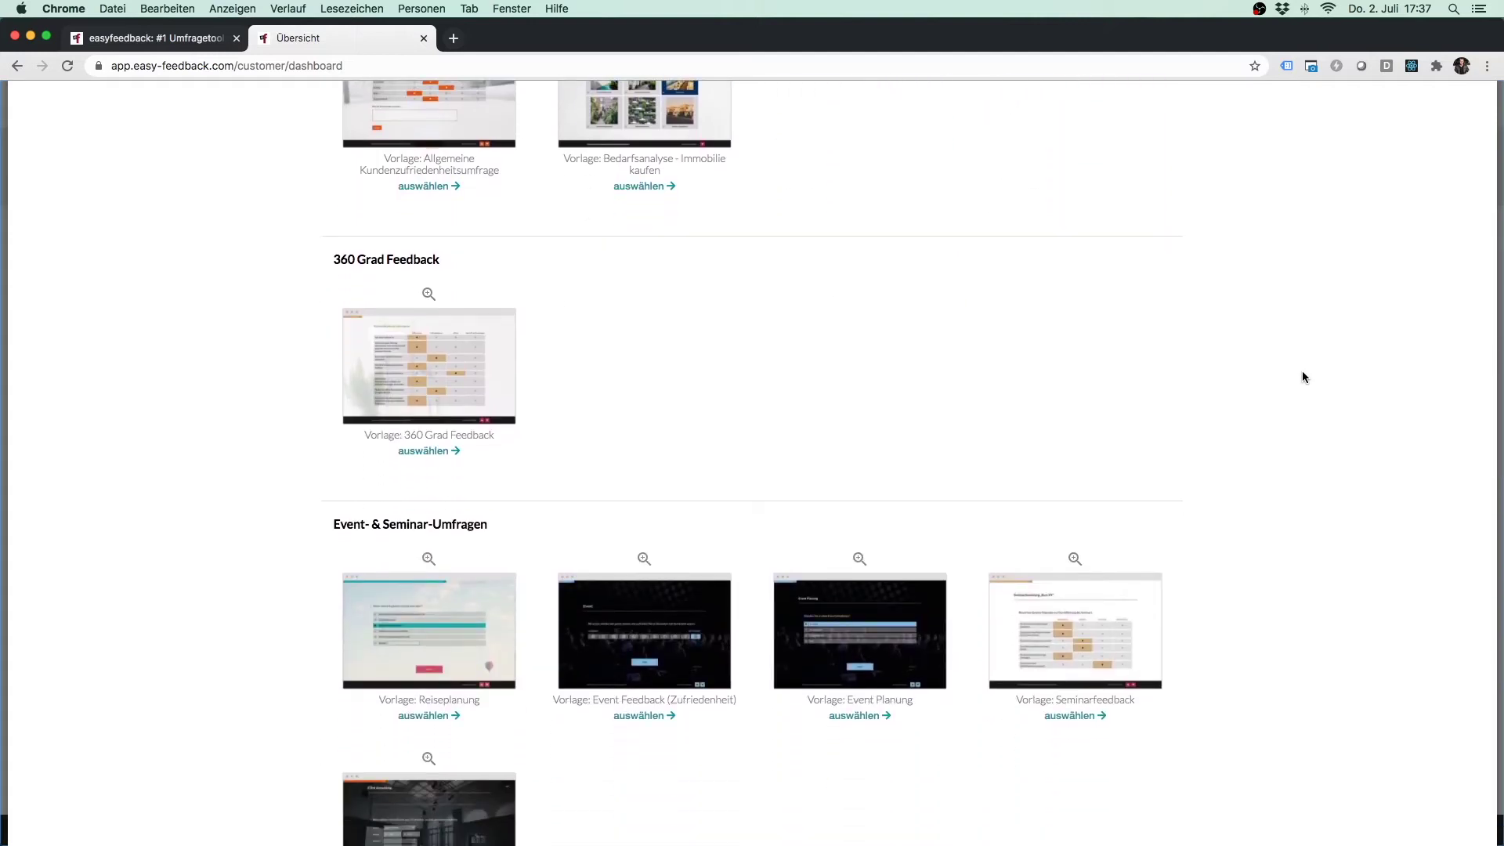
{"action": "scroll", "coordinate": [1302, 377], "scroll_direction": "down", "scroll_amount": 4}
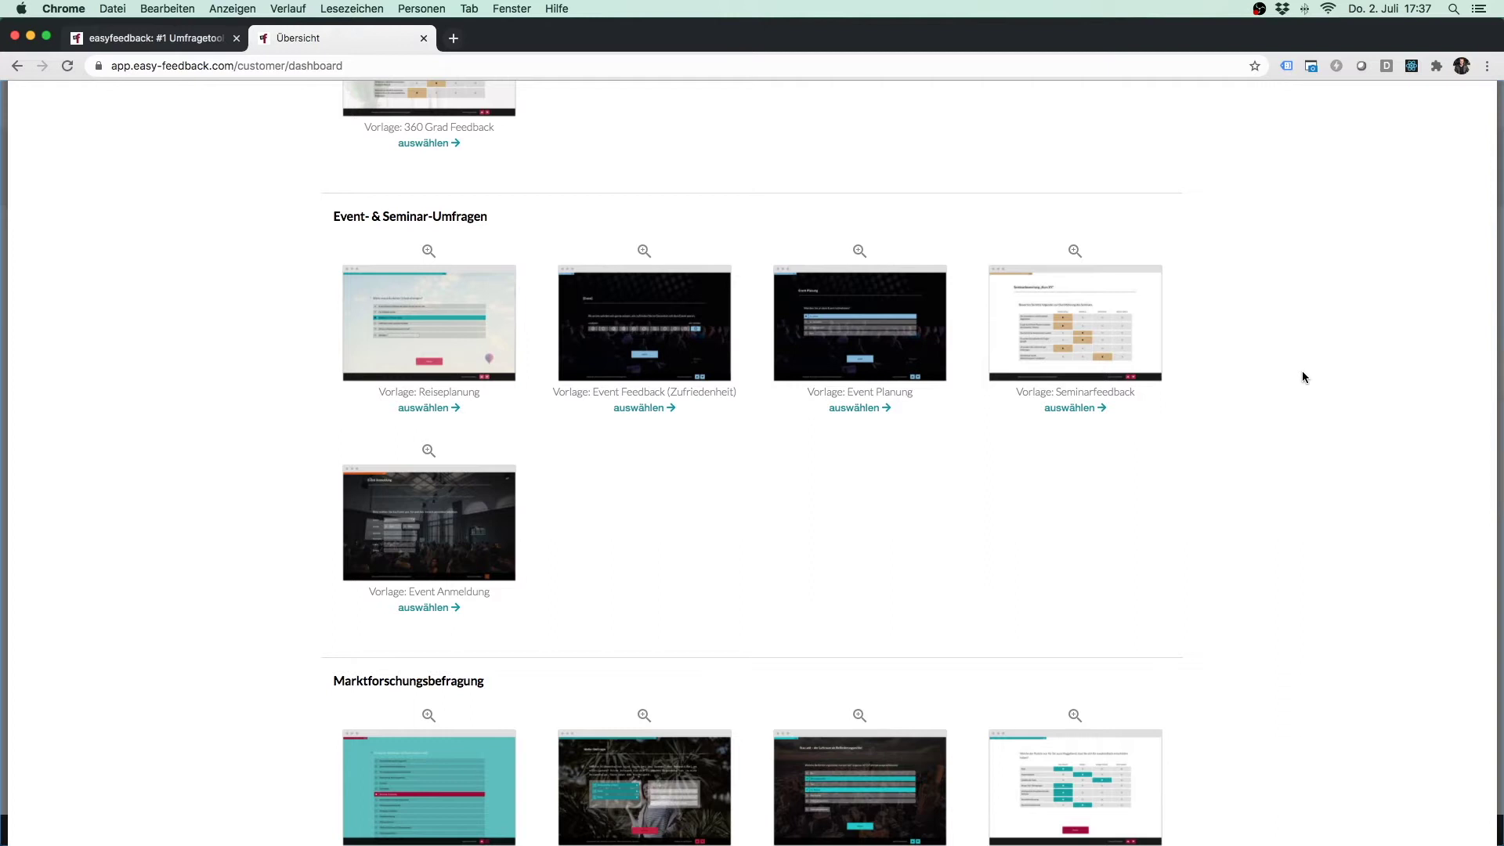
{"action": "scroll", "coordinate": [1302, 376], "scroll_direction": "down", "scroll_amount": 5}
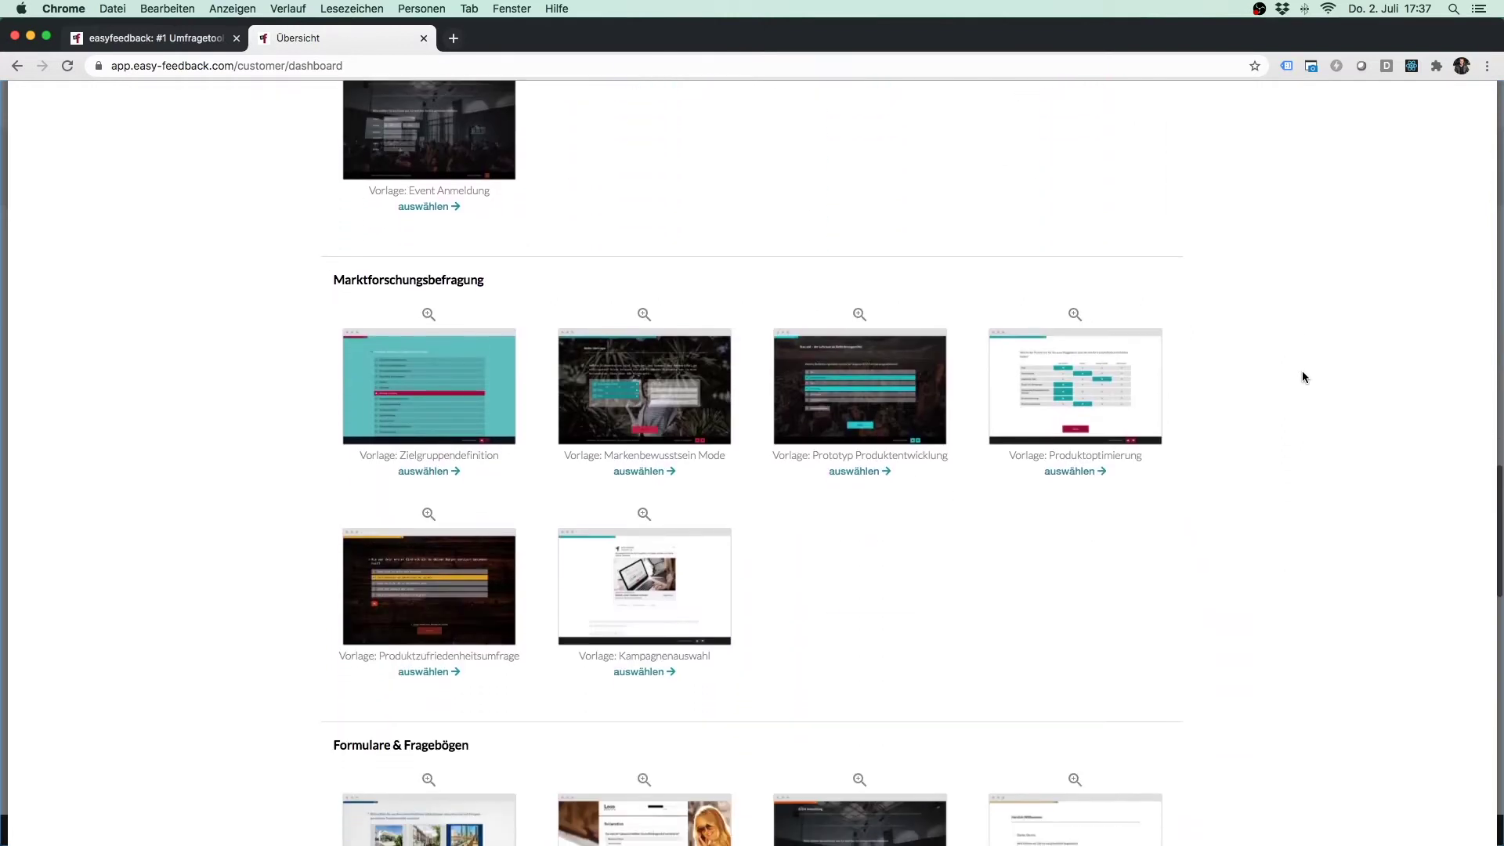
{"action": "scroll", "coordinate": [1304, 377], "scroll_direction": "down", "scroll_amount": 6}
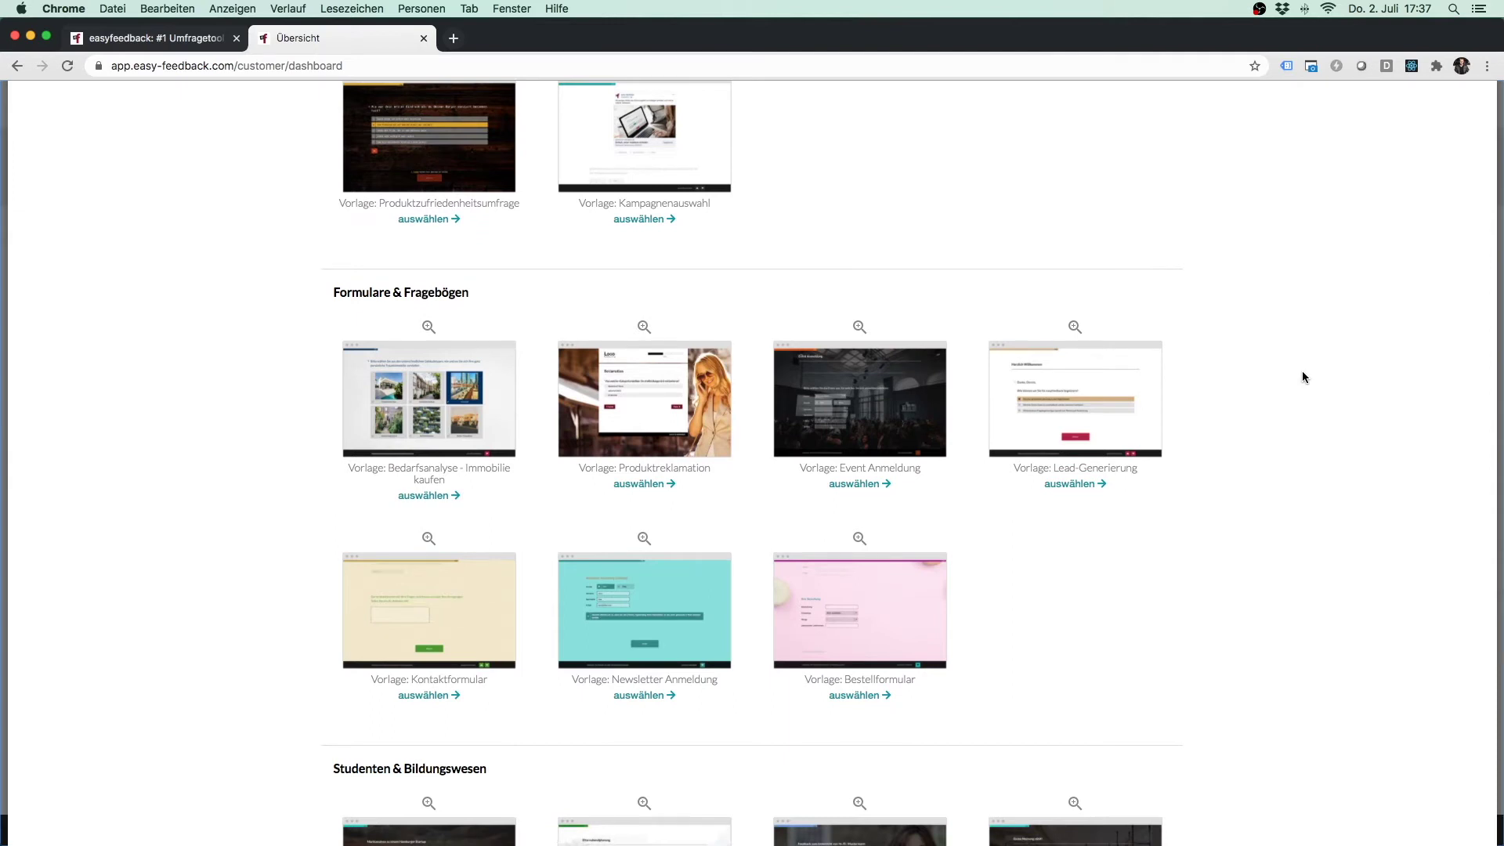
{"action": "scroll", "coordinate": [1302, 377], "scroll_direction": "down", "scroll_amount": 5}
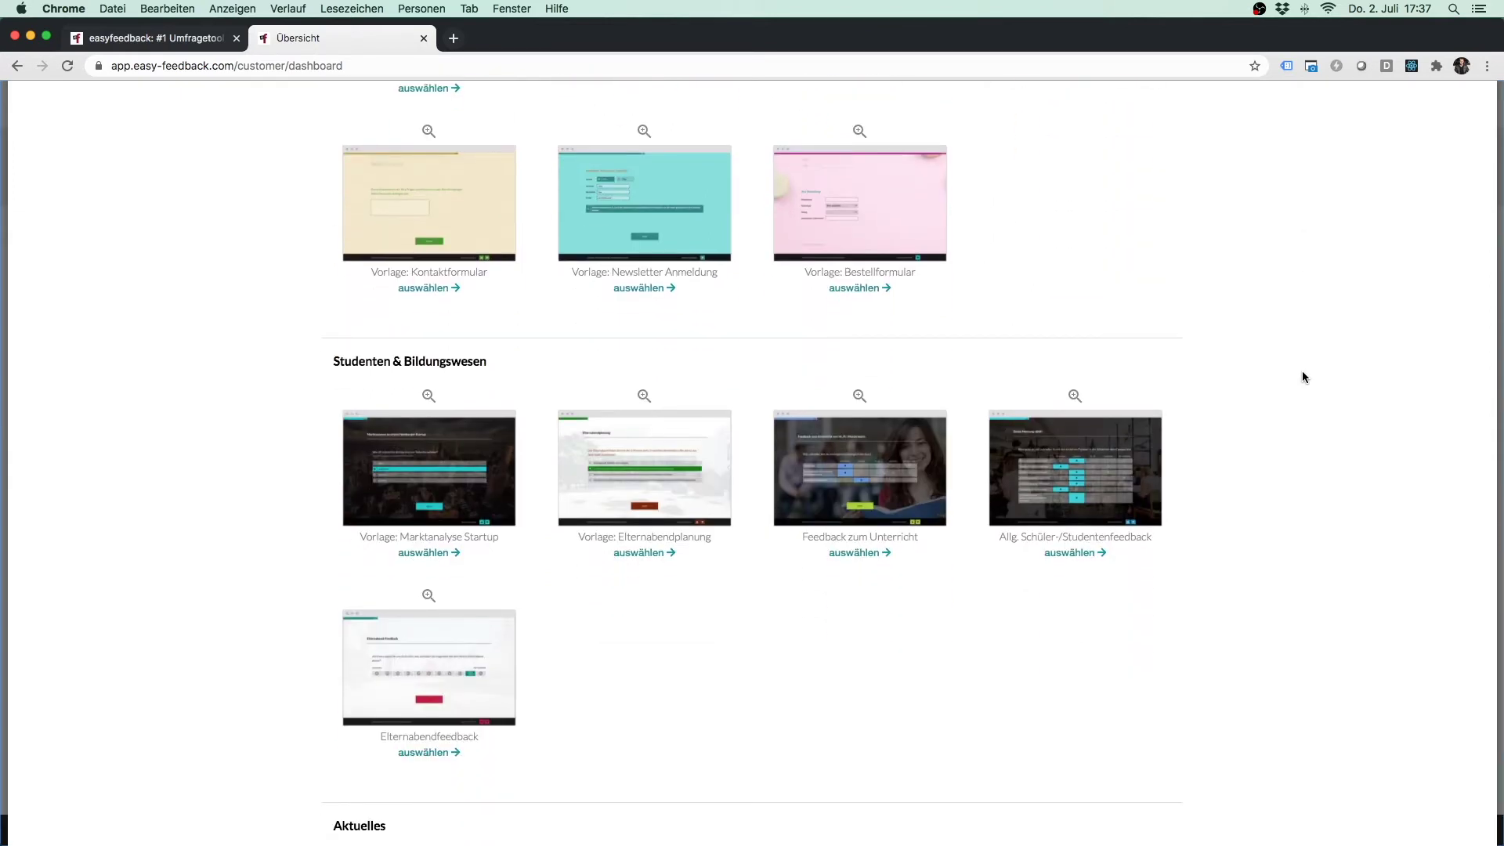
{"action": "scroll", "coordinate": [1303, 377], "scroll_direction": "down", "scroll_amount": 6}
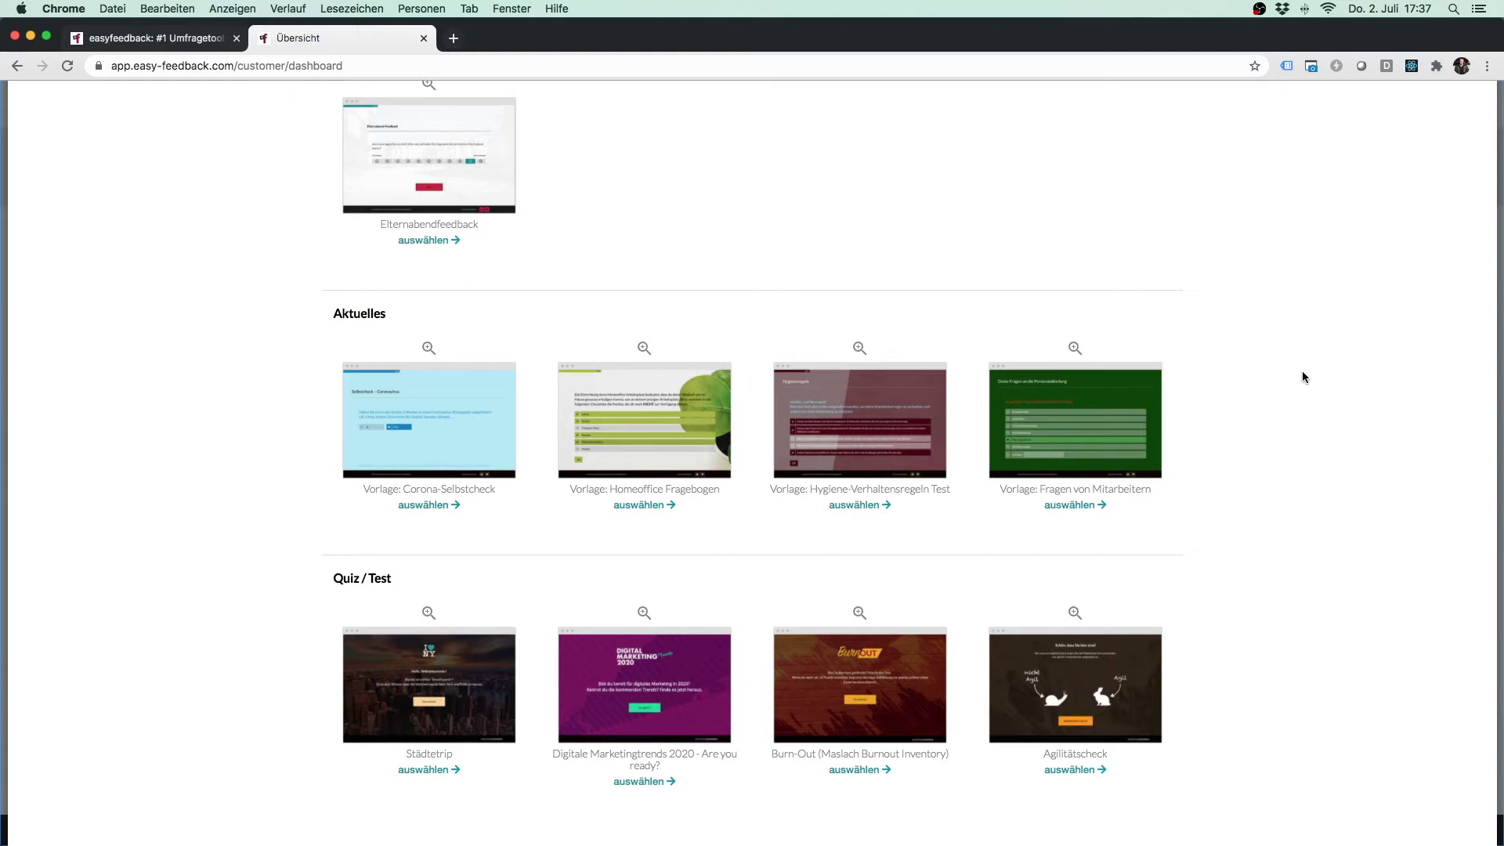
{"action": "scroll", "coordinate": [1302, 372], "scroll_direction": "down", "scroll_amount": 1}
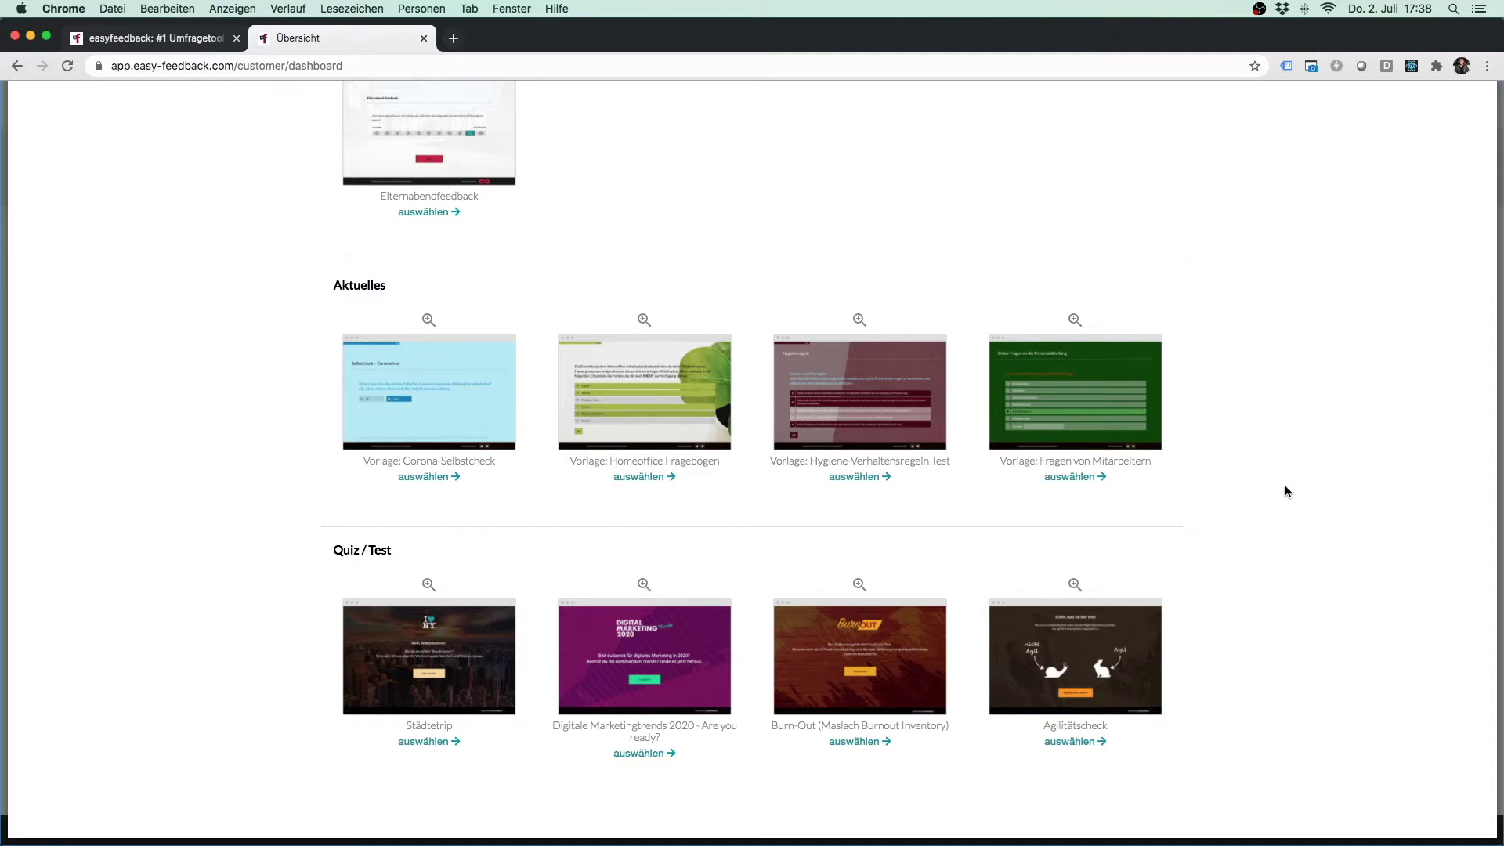
{"action": "scroll", "coordinate": [1285, 491], "scroll_direction": "up", "scroll_amount": 20}
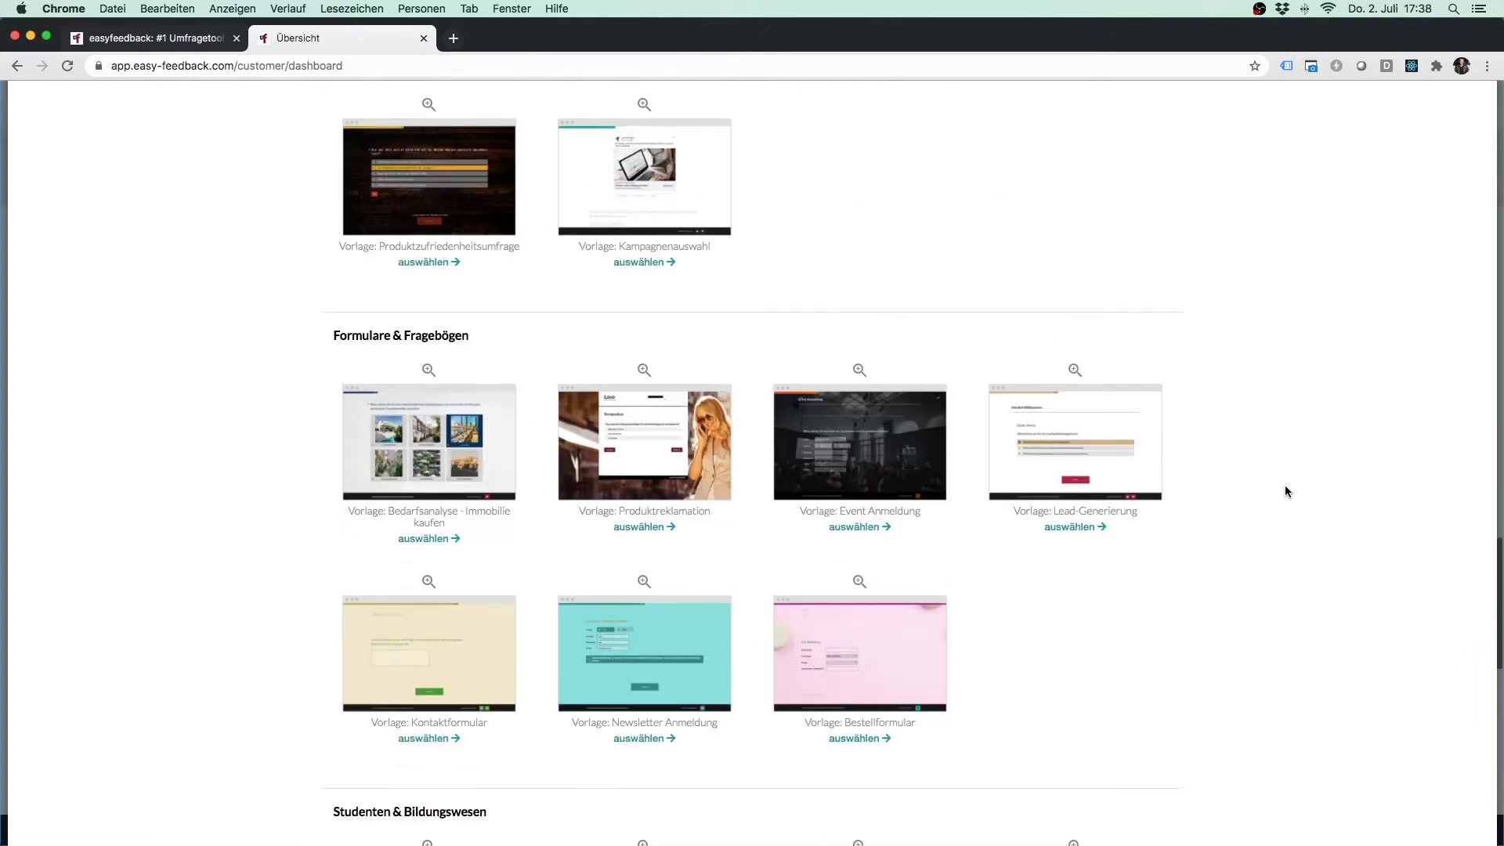
{"action": "scroll", "coordinate": [1285, 491], "scroll_direction": "up", "scroll_amount": 20}
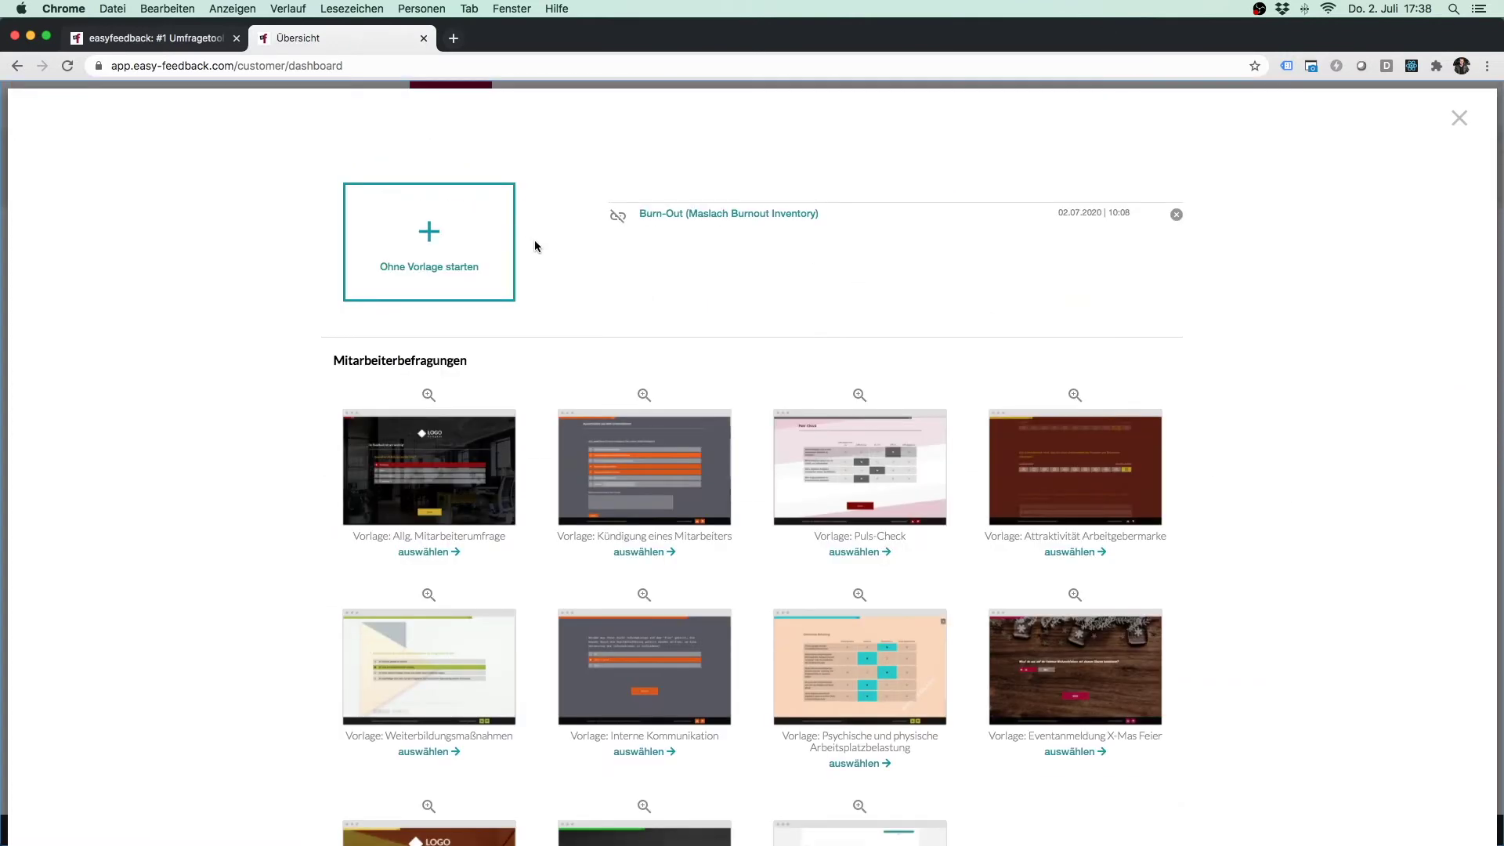
Step: Create a survey without a template, keeping the name "Arbeitstitel: Neue Umfrage", the language Deutsch and no folder assignment
{"action": "left_click", "coordinate": [411, 237]}
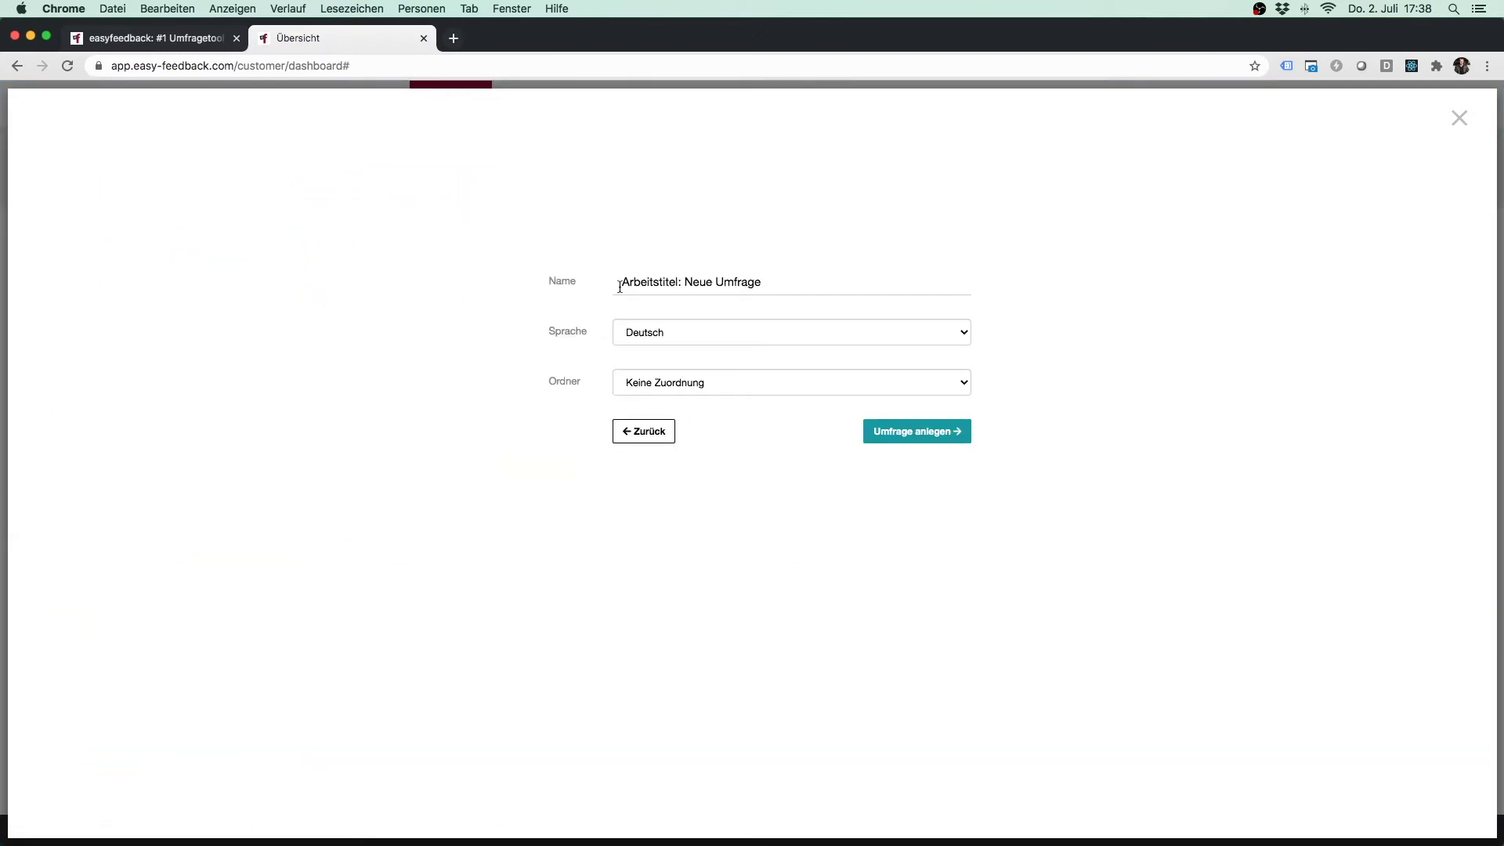
{"action": "left_click_drag", "start_coordinate": [621, 284], "coordinate": [772, 284]}
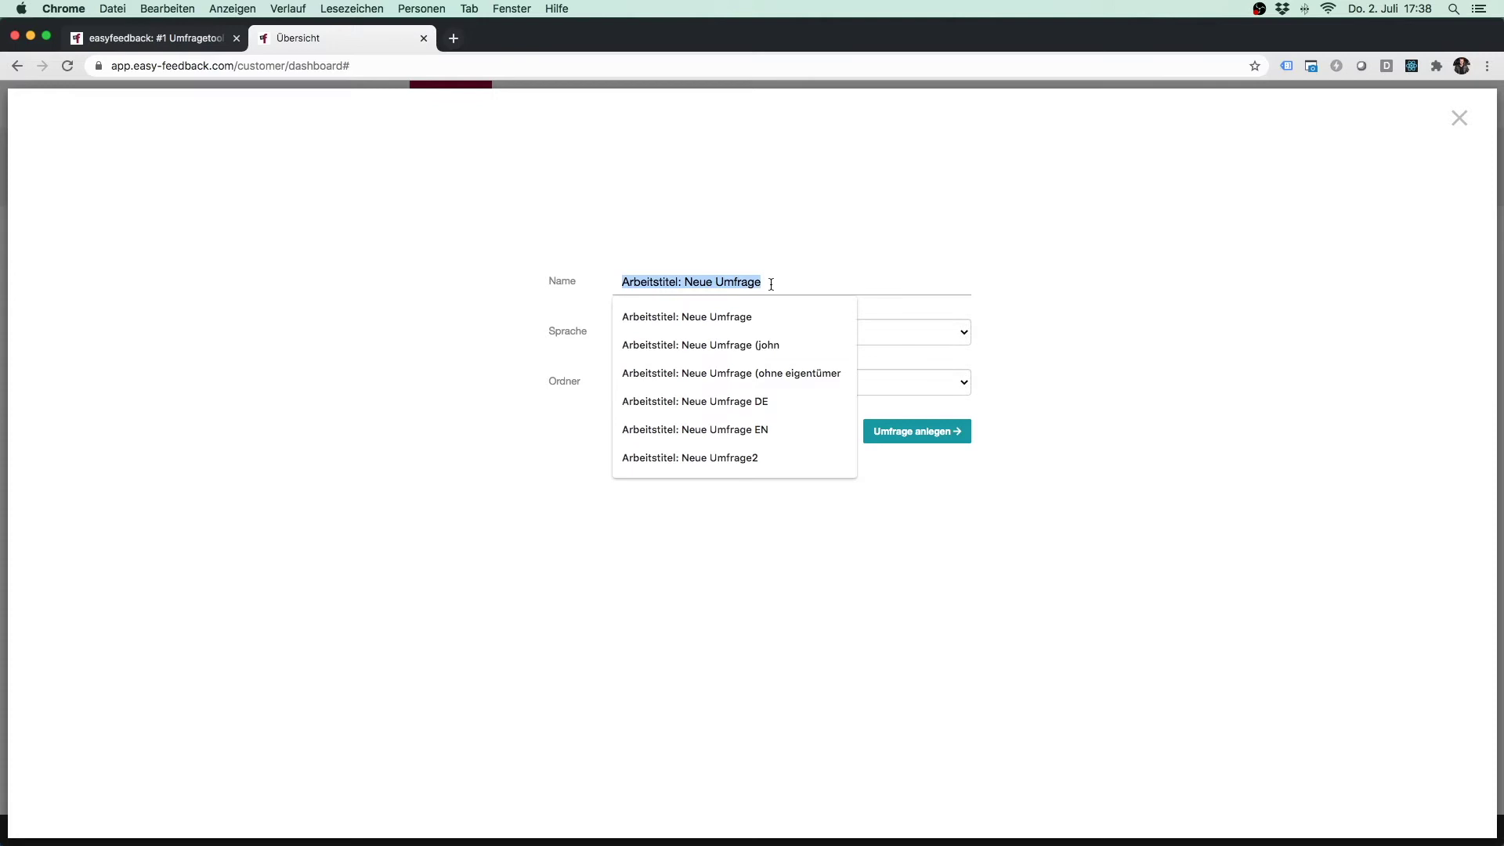
{"action": "left_click", "coordinate": [1159, 358]}
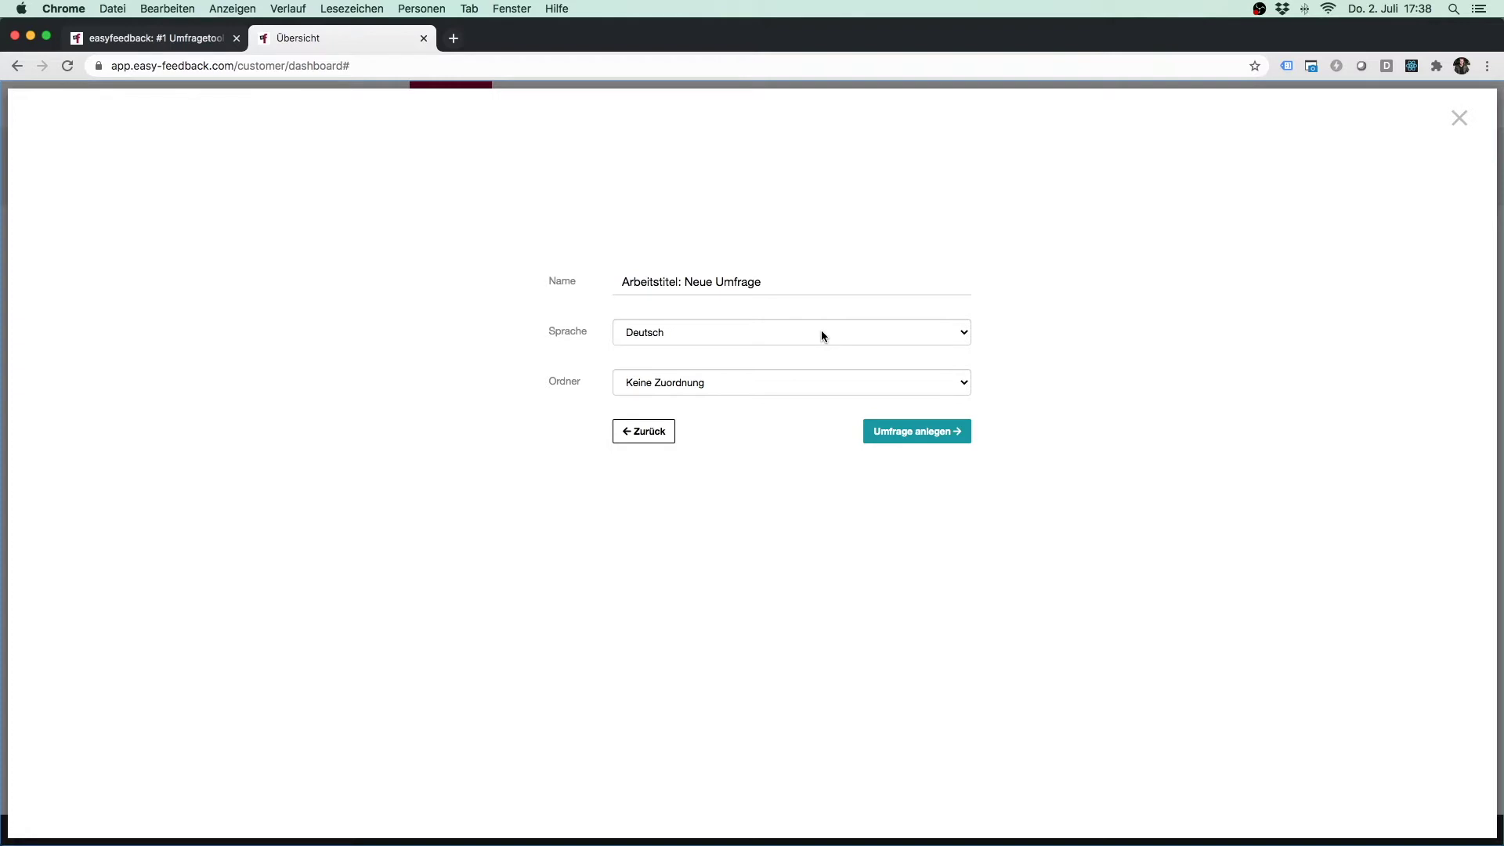
{"action": "left_click", "coordinate": [857, 333]}
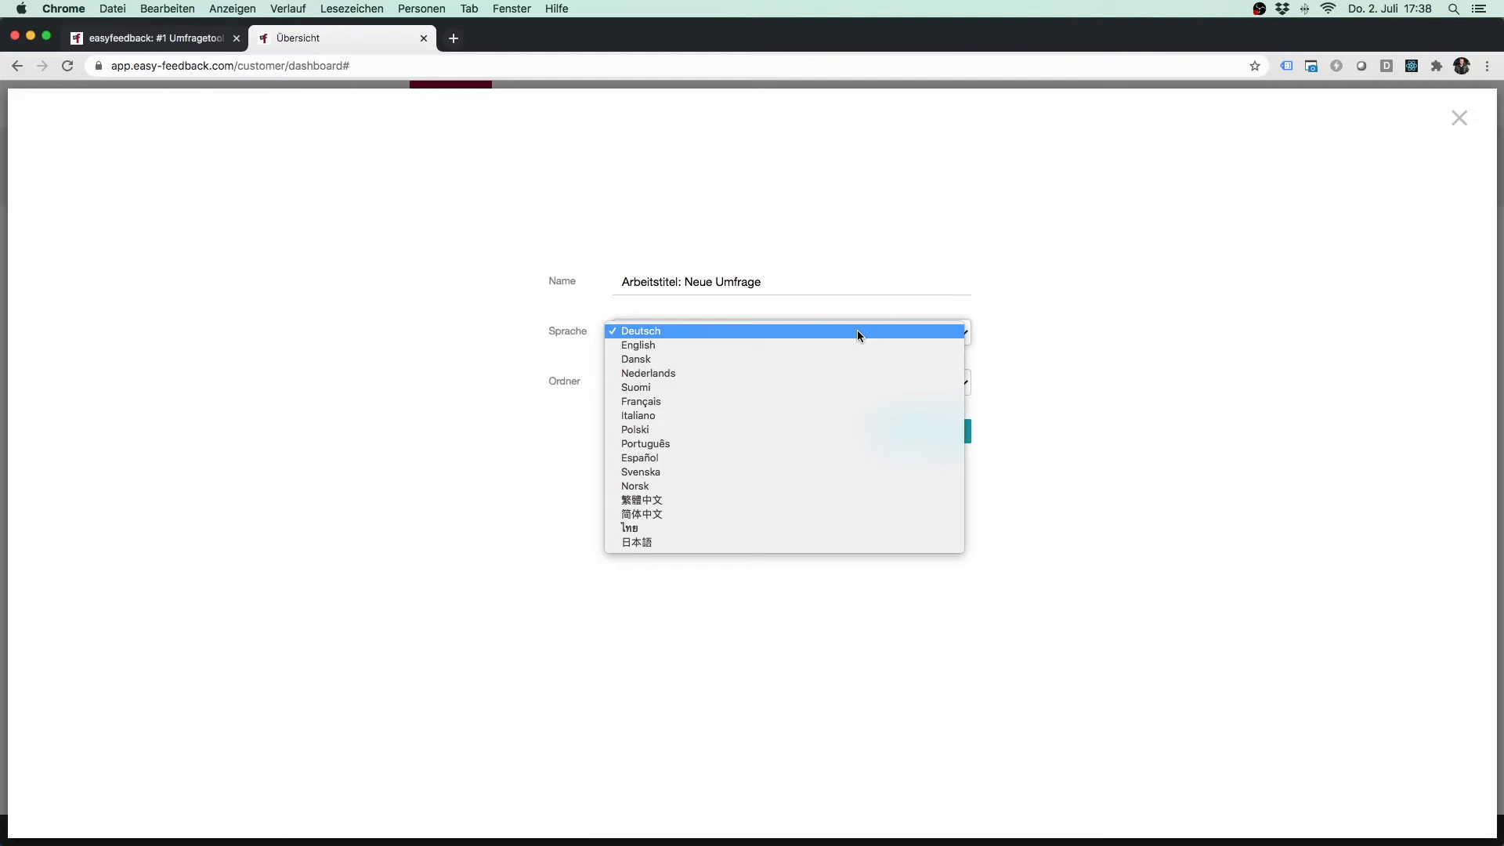
{"action": "left_click", "coordinate": [1063, 354]}
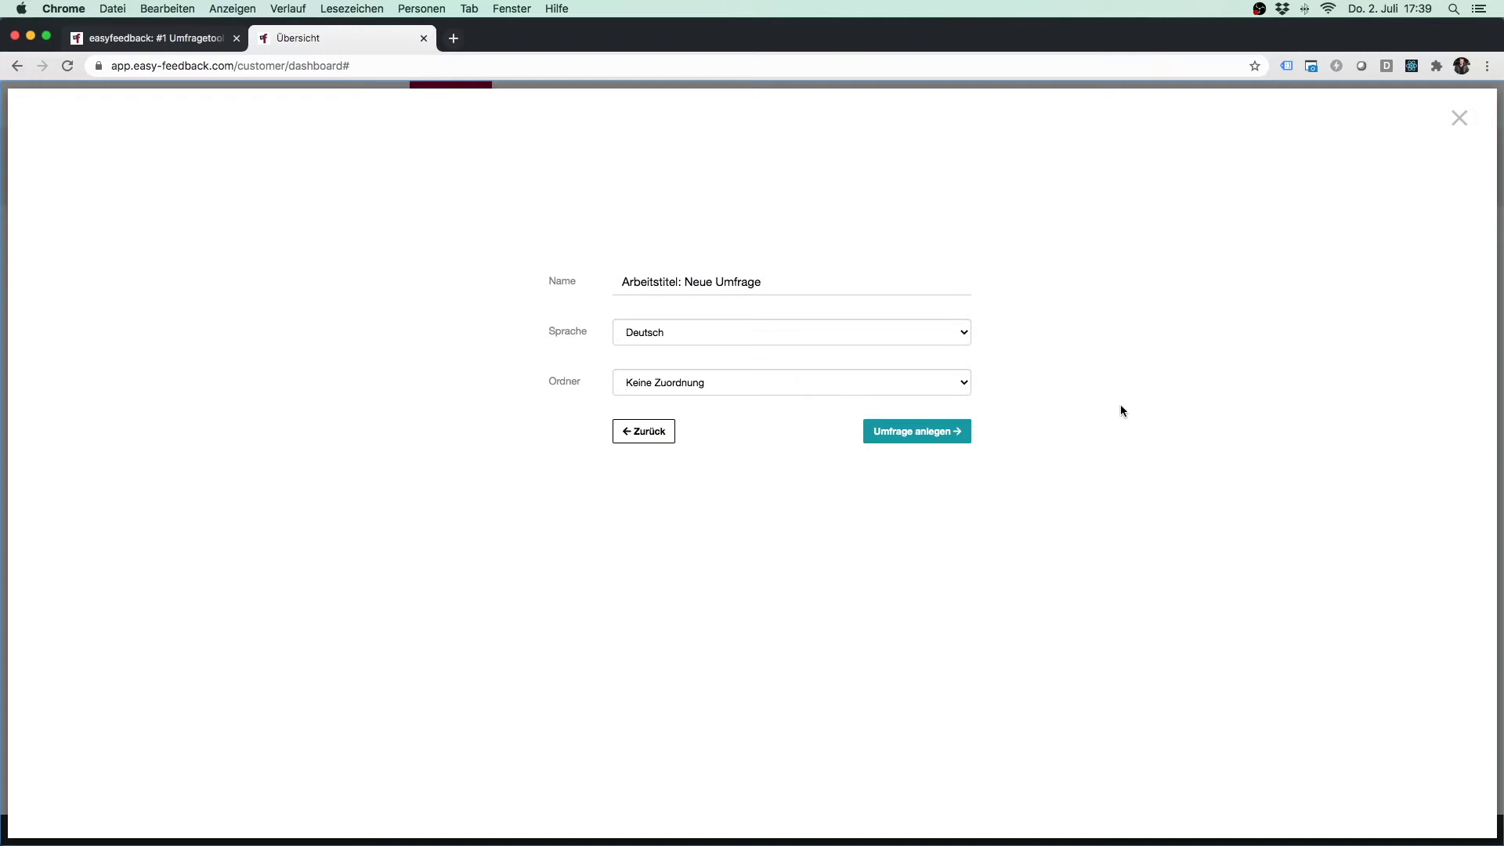
{"action": "left_click", "coordinate": [932, 436]}
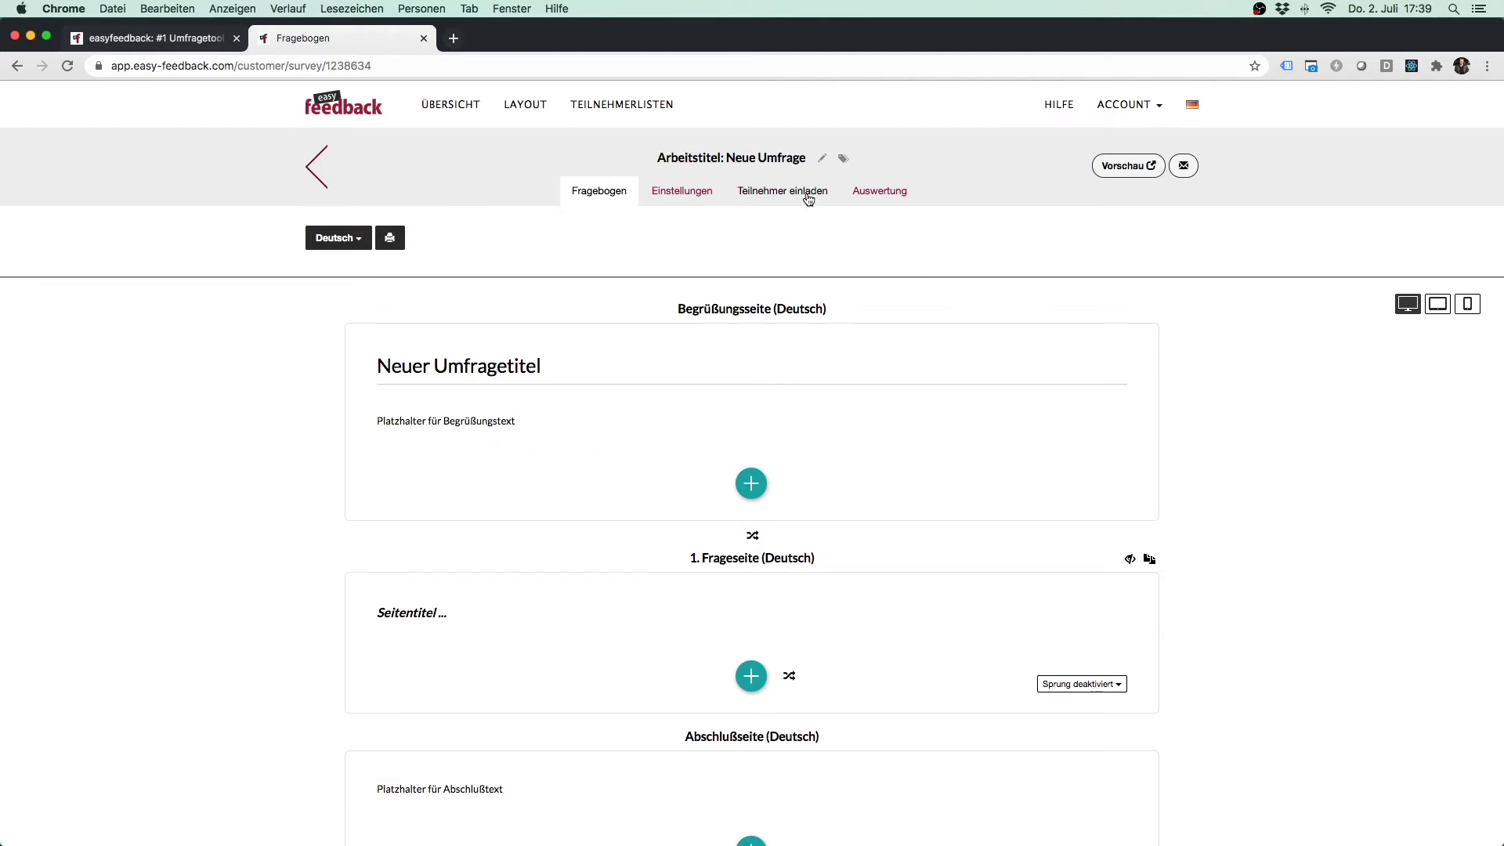
Step: Rename the survey as "Meine erste Umfrage", save the title and return to the survey overview
{"action": "left_click", "coordinate": [826, 166]}
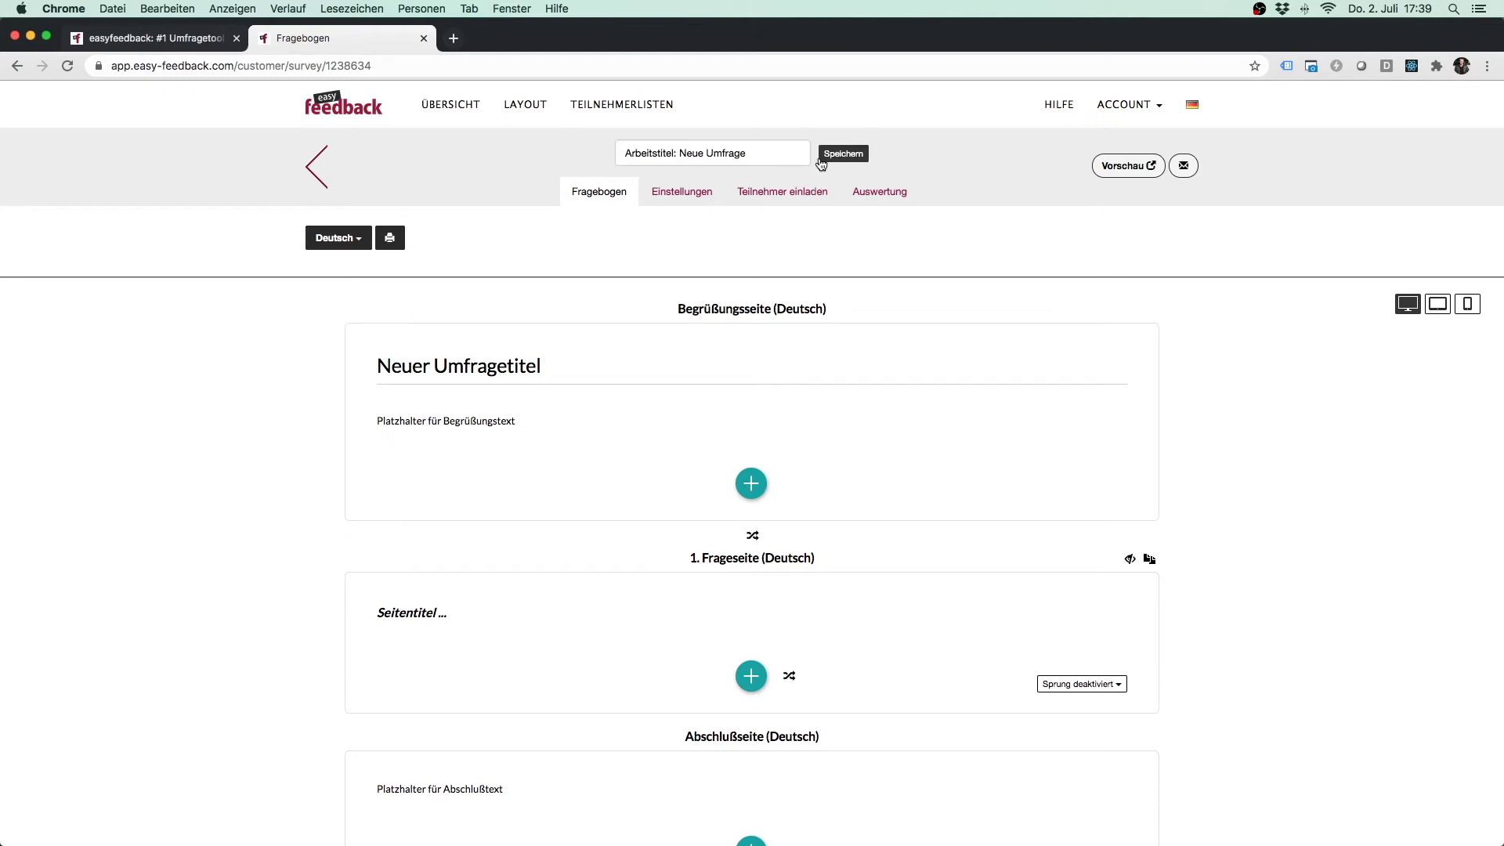
{"action": "left_click_drag", "start_coordinate": [774, 153], "coordinate": [619, 152]}
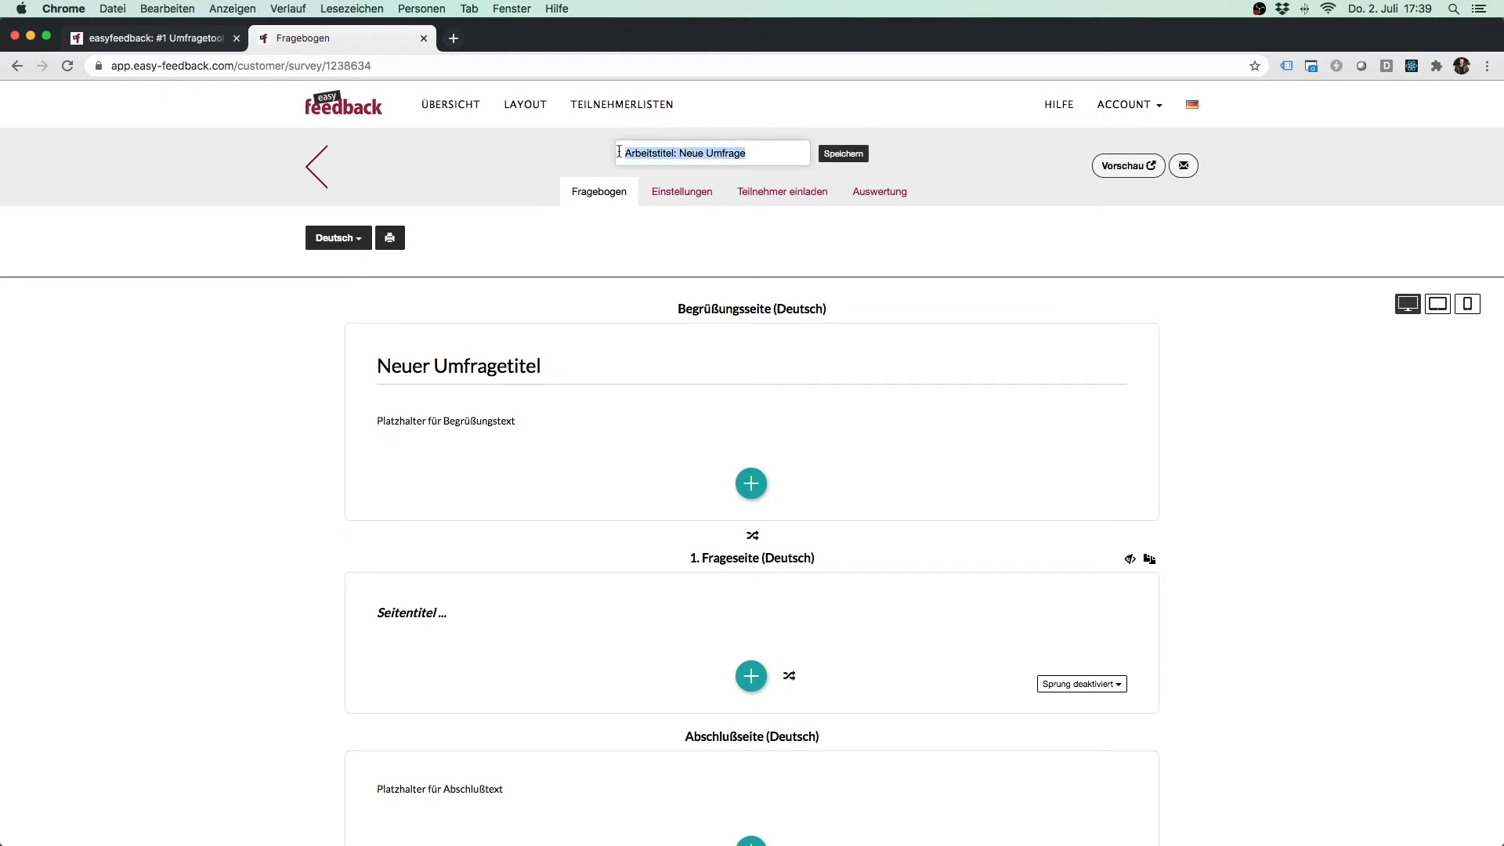
{"action": "type", "text": "Meine erste Umfrage"}
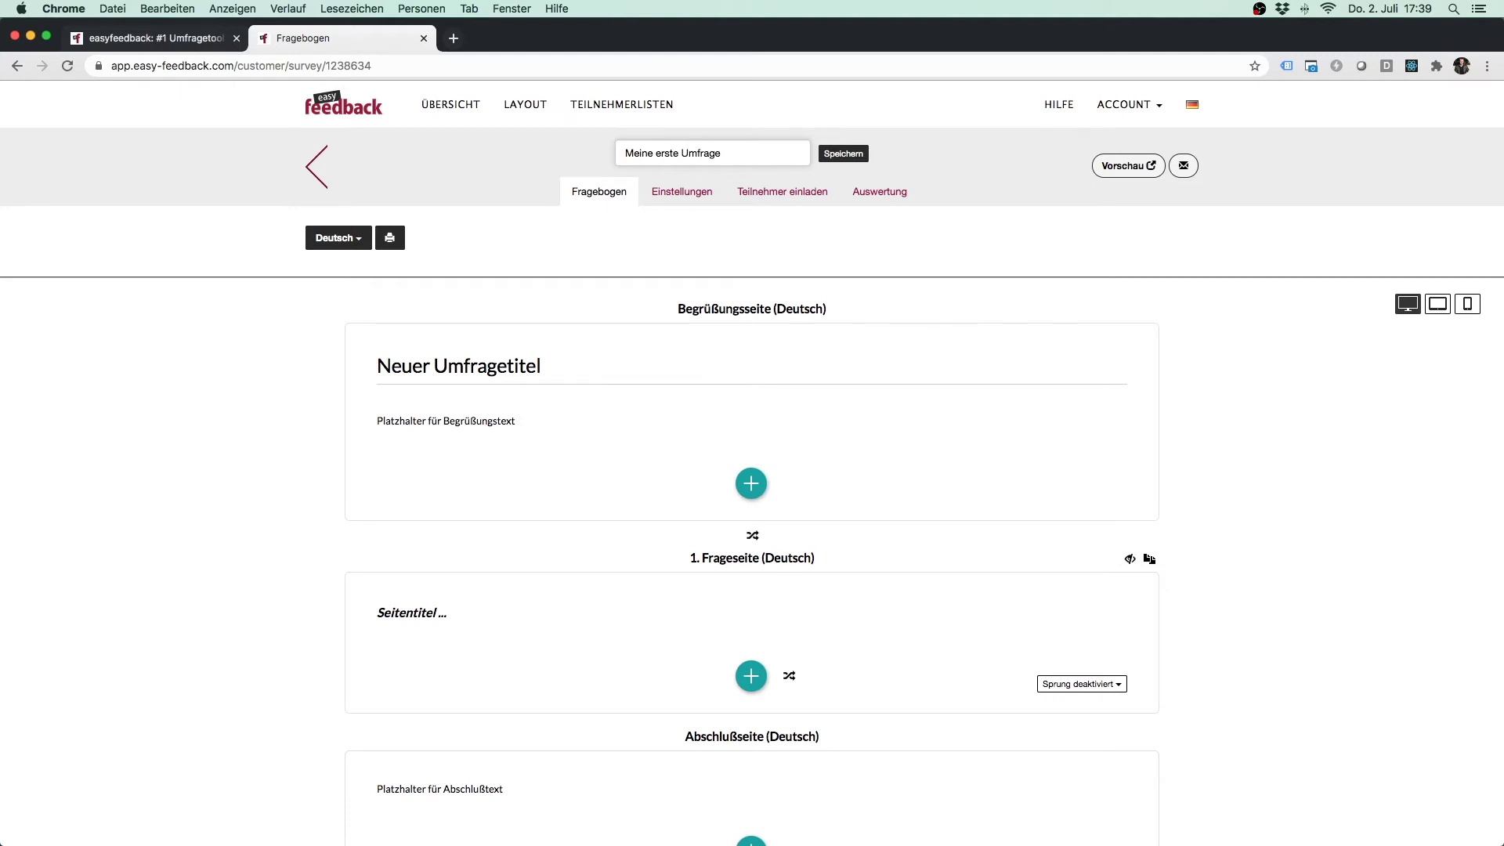
{"action": "key", "text": "Return"}
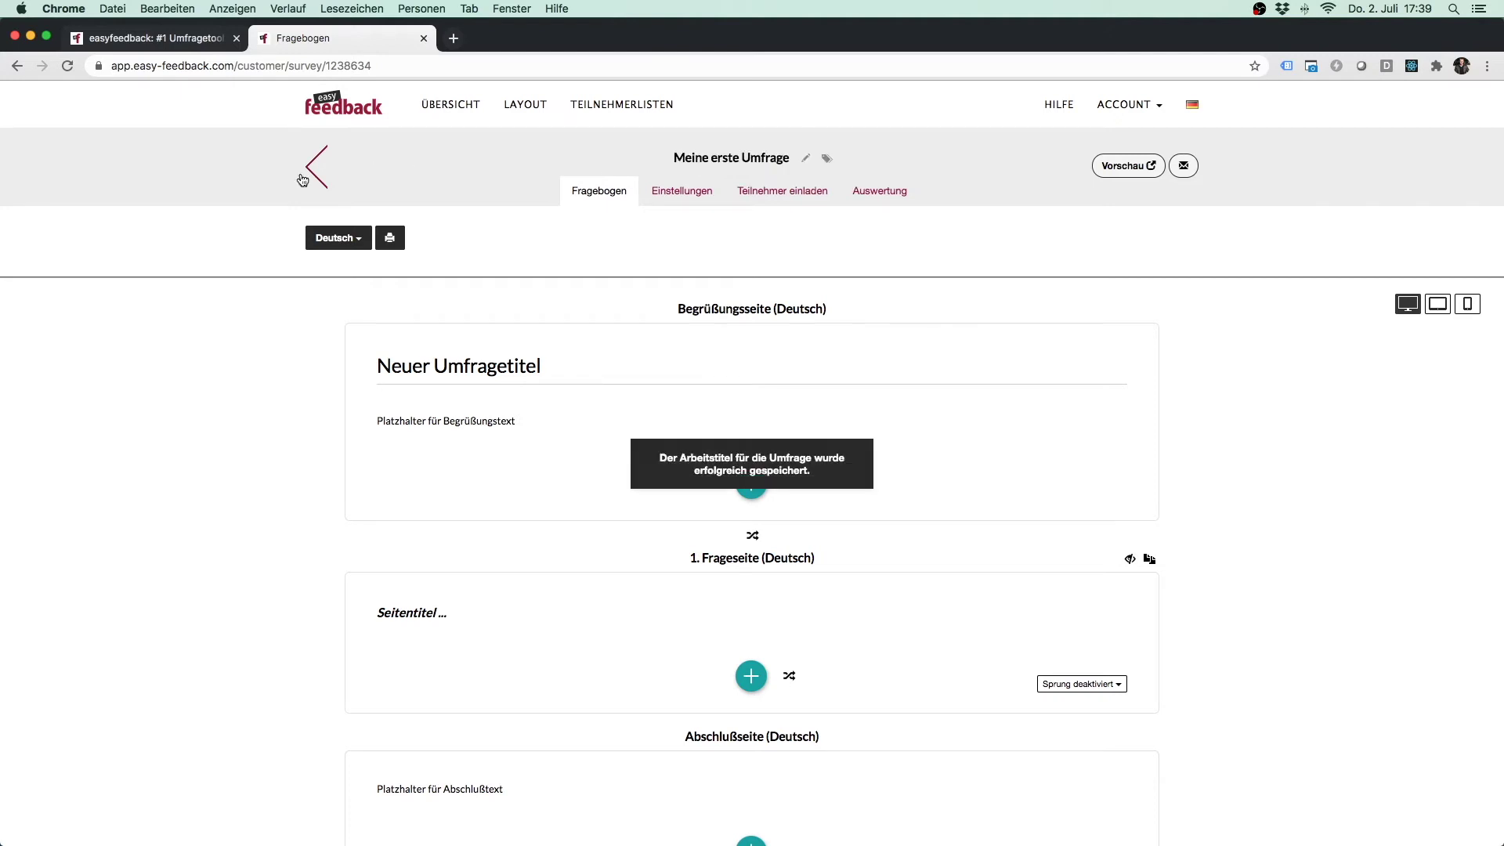
{"action": "left_click", "coordinate": [319, 170]}
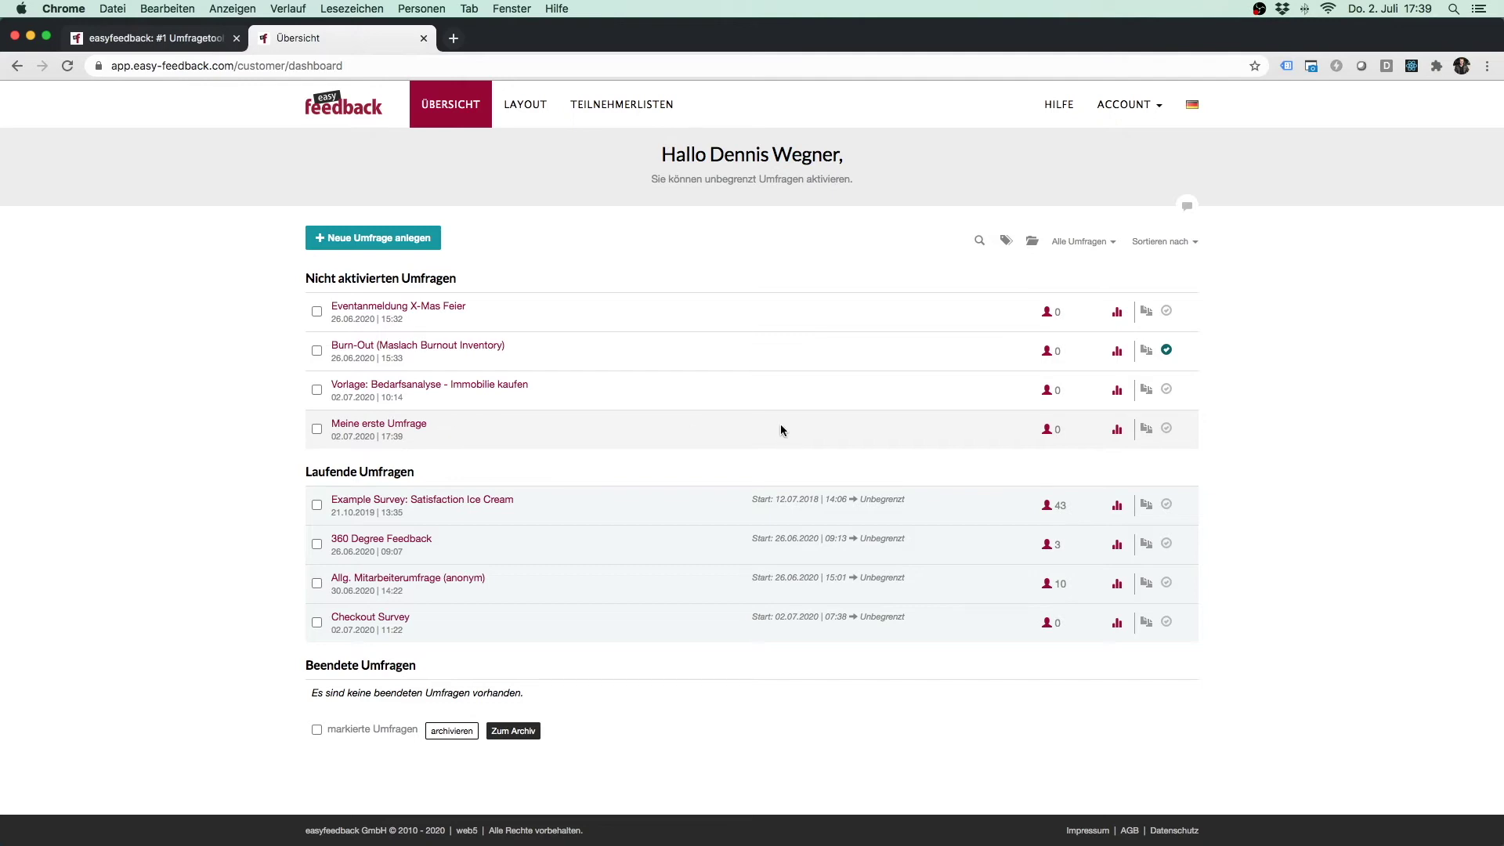
Step: Mark "Meine erste Umfrage" as a template and delete that template again
{"action": "left_click", "coordinate": [1167, 431]}
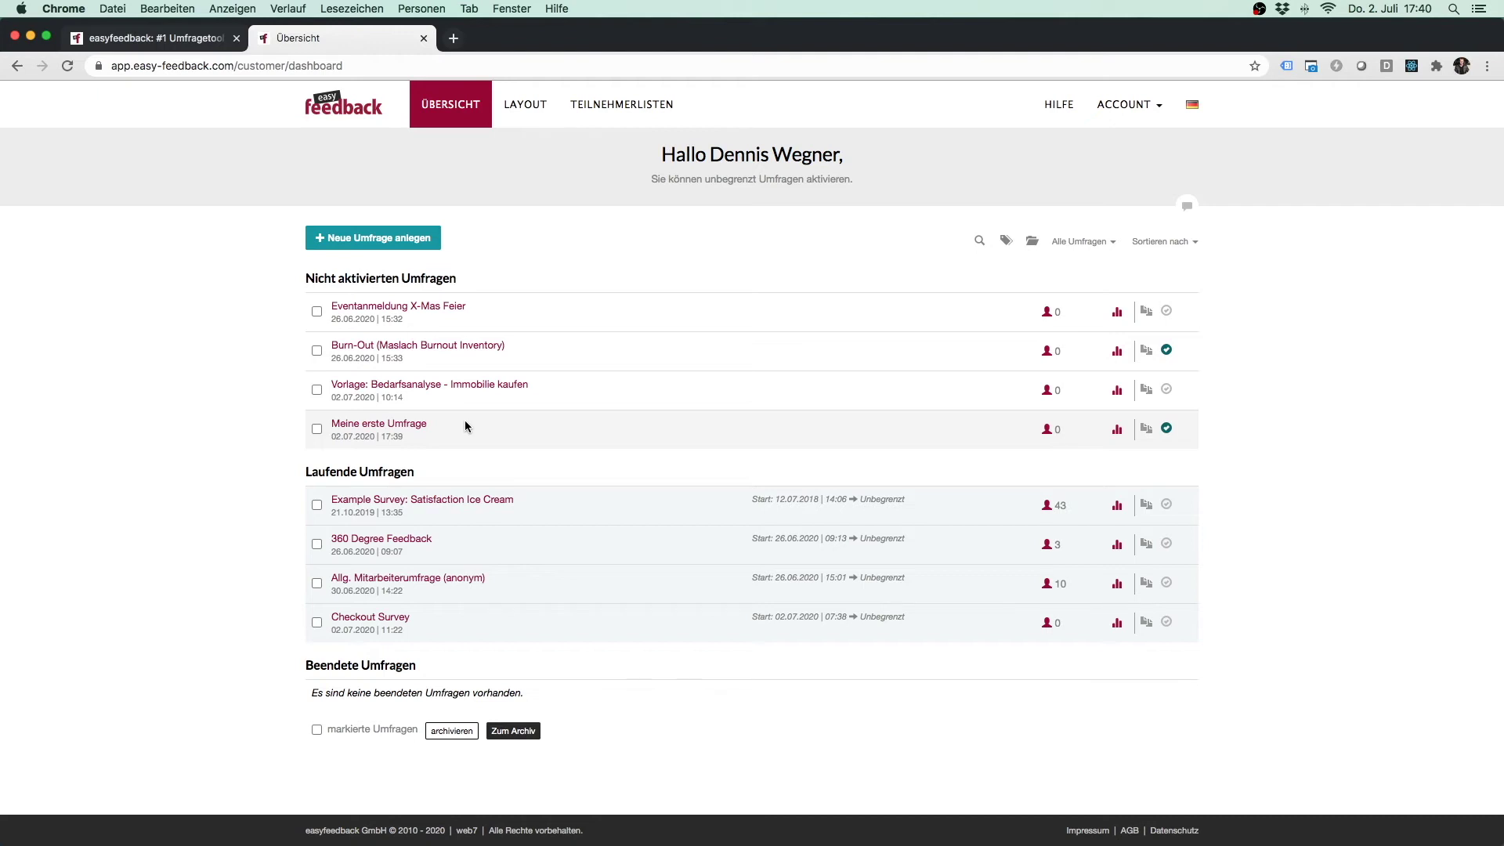
{"action": "left_click", "coordinate": [1167, 434]}
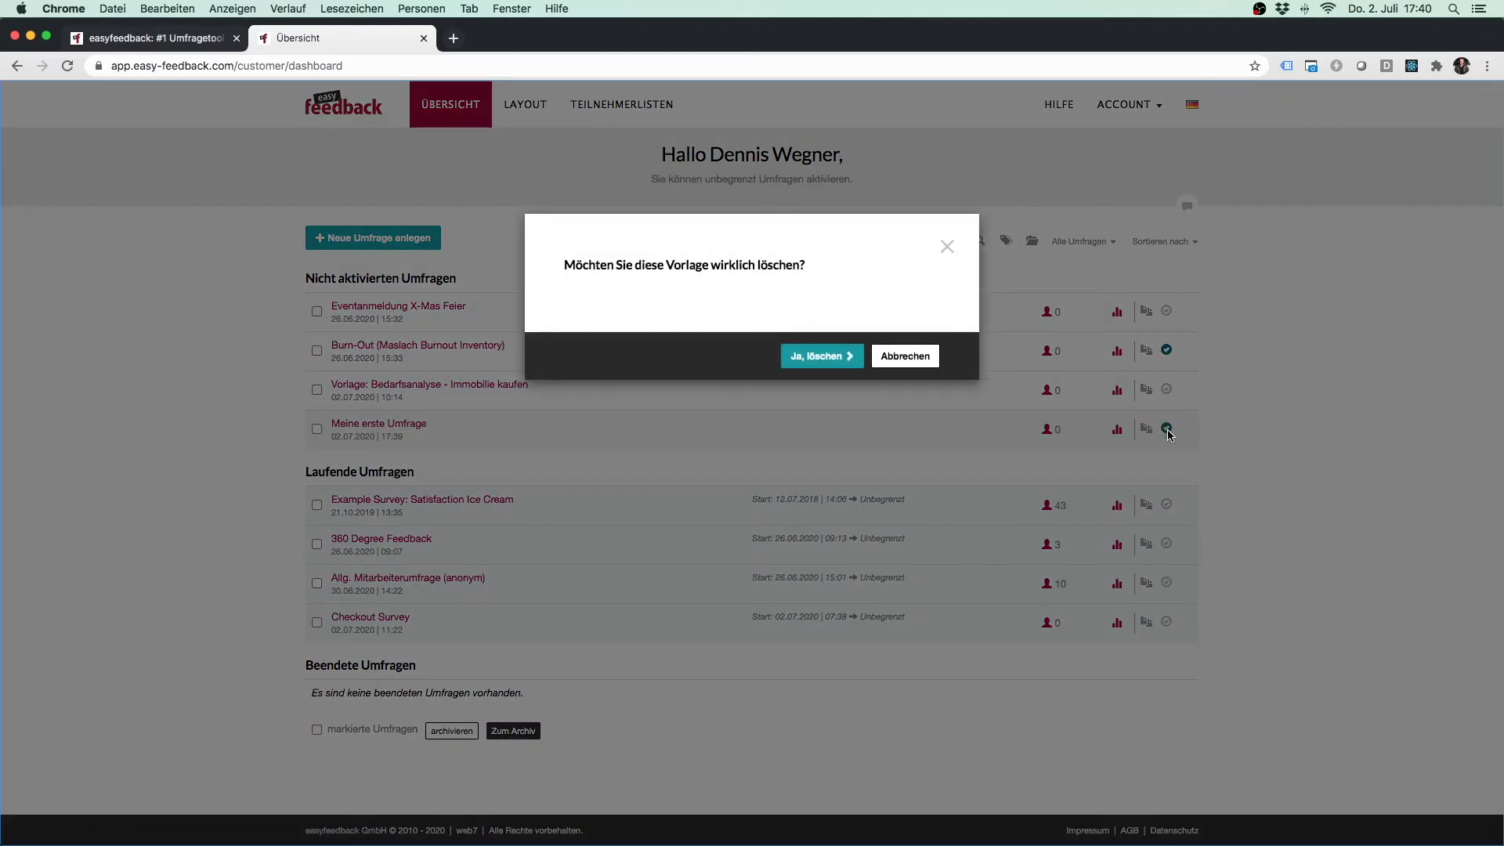
{"action": "left_click", "coordinate": [820, 359]}
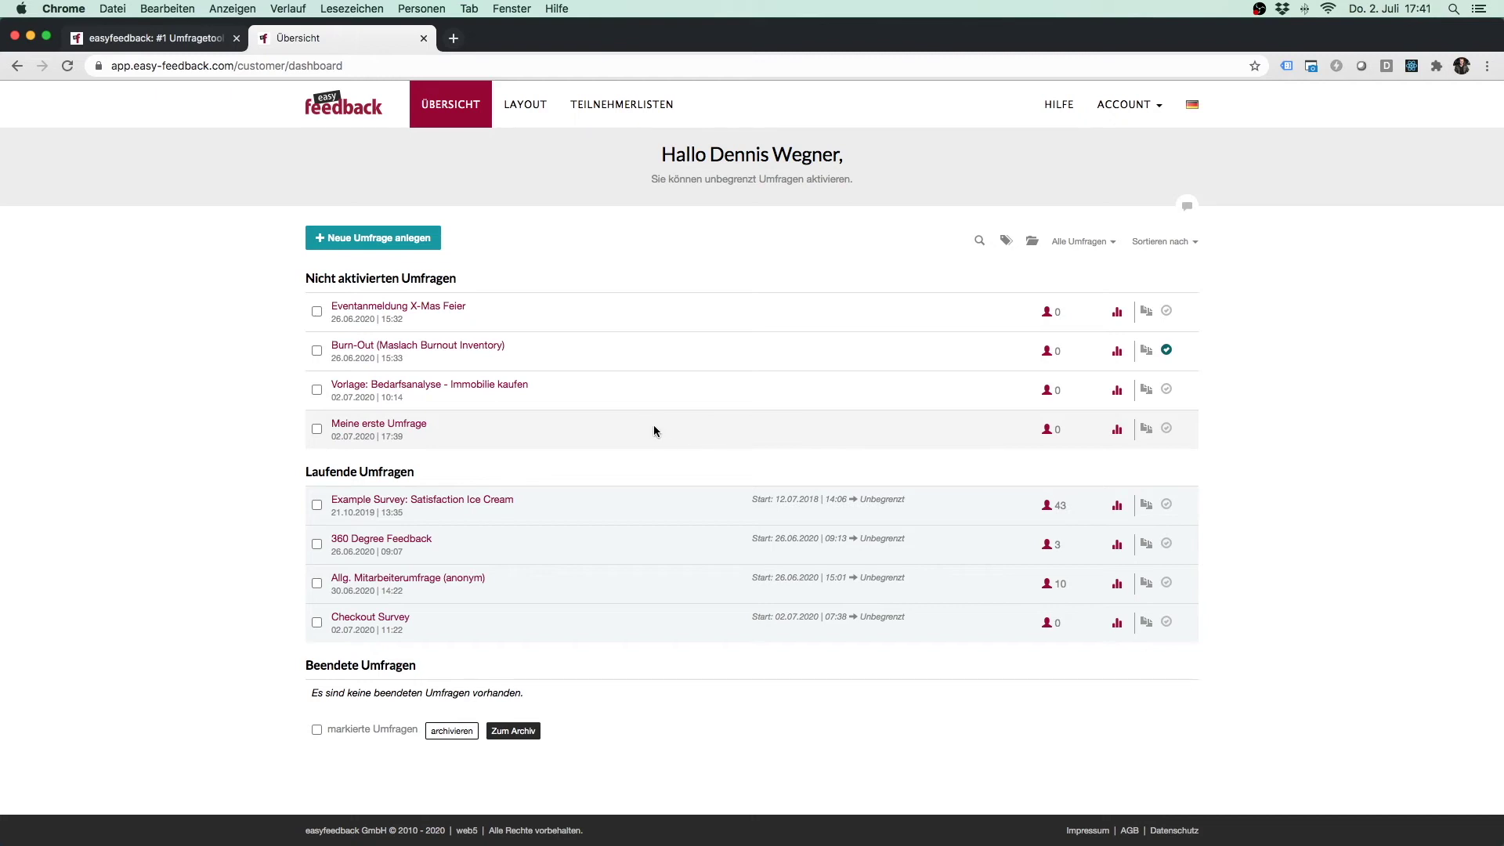
Step: Open "Meine erste Umfrage", rename it as "löschen" and return to the survey overview
{"action": "left_click", "coordinate": [398, 425]}
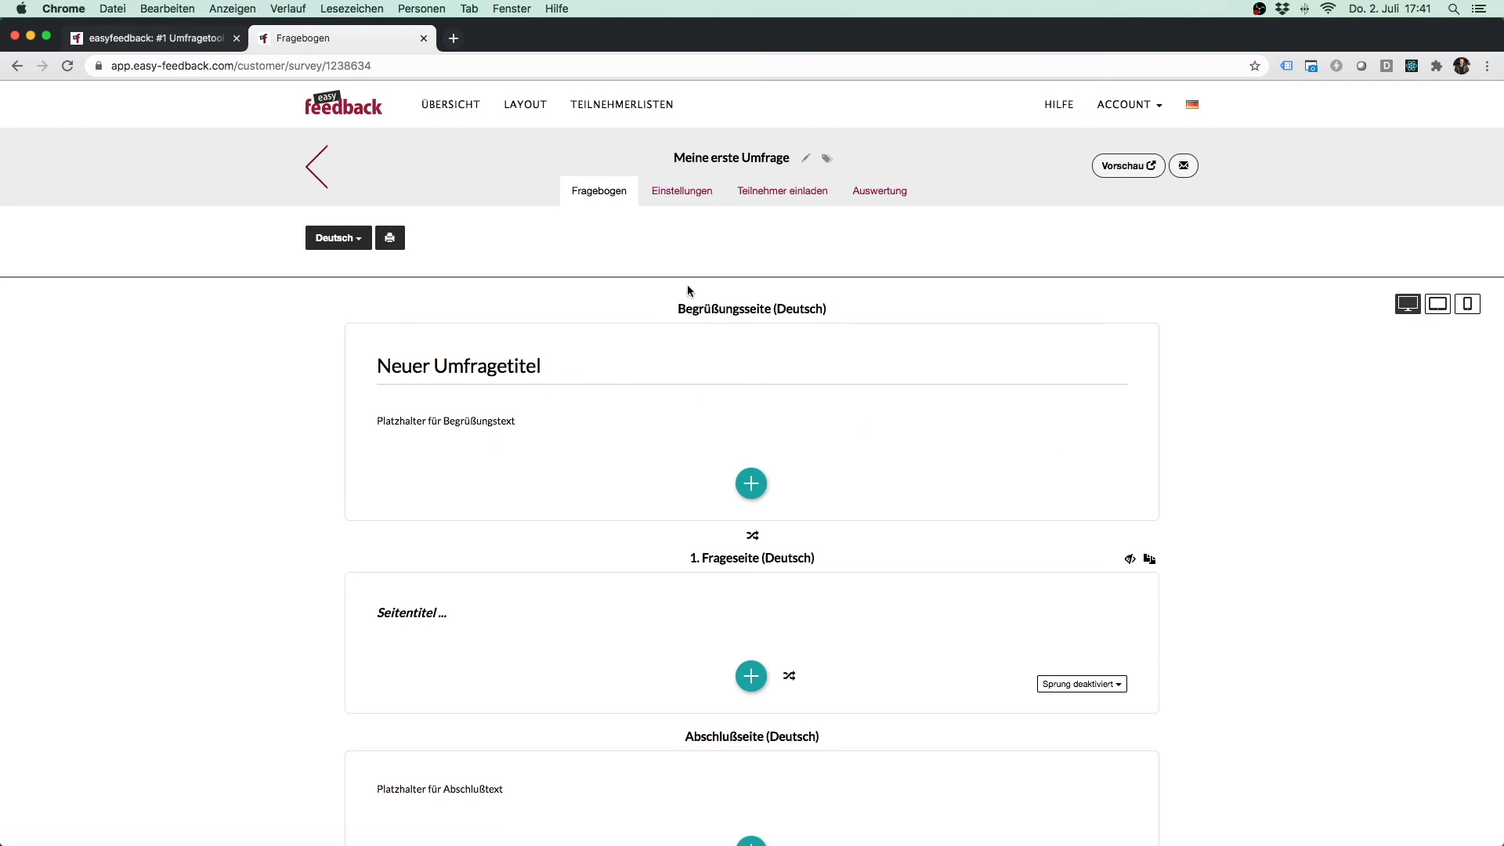
{"action": "left_click", "coordinate": [808, 163]}
{"action": "left_click_drag", "start_coordinate": [721, 153], "coordinate": [621, 153]}
{"action": "type", "text": "löschen"}
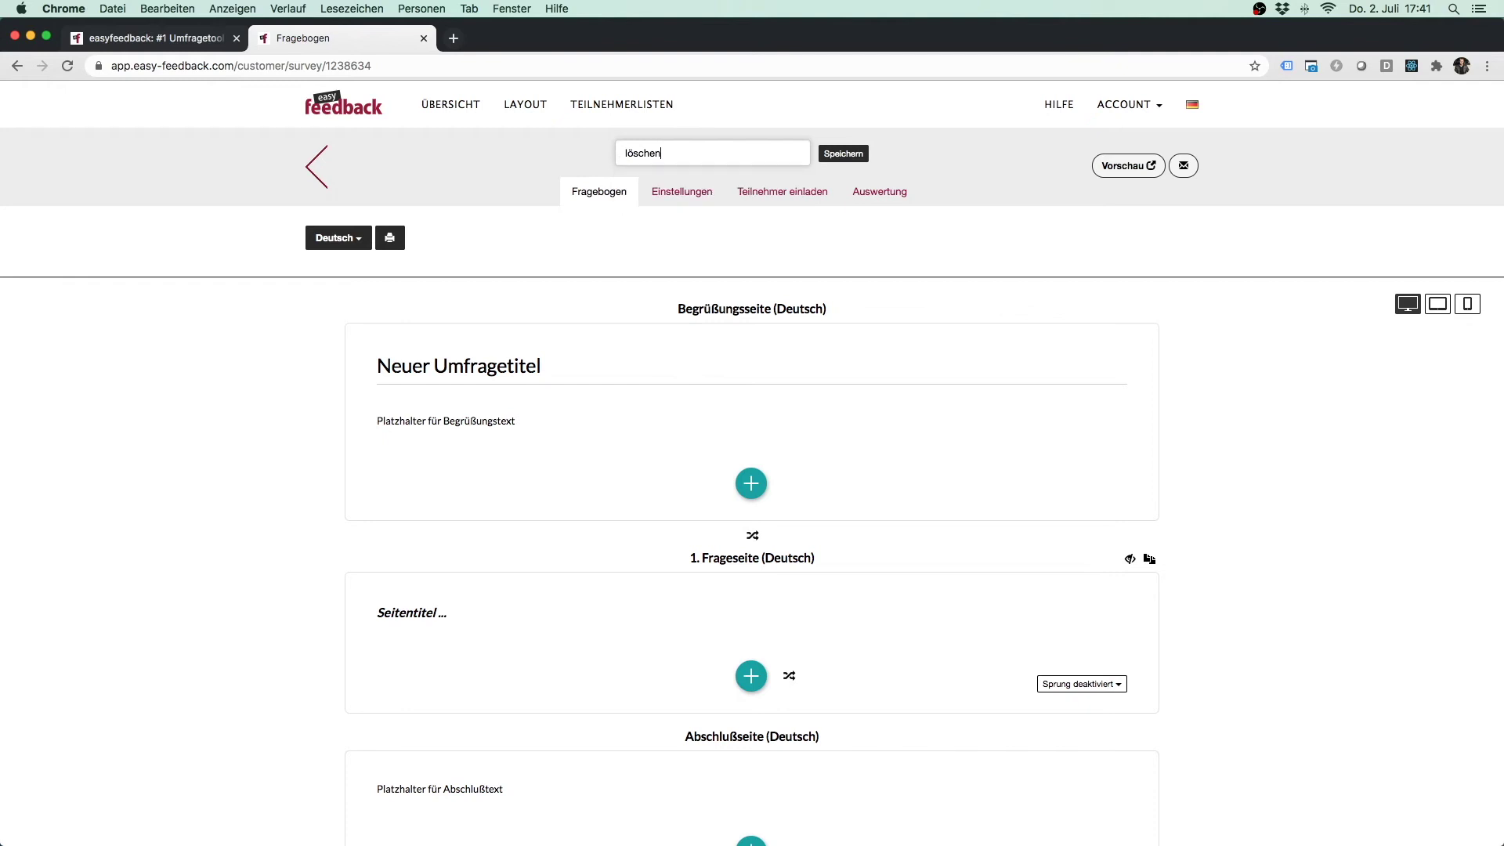
{"action": "key", "text": "Return"}
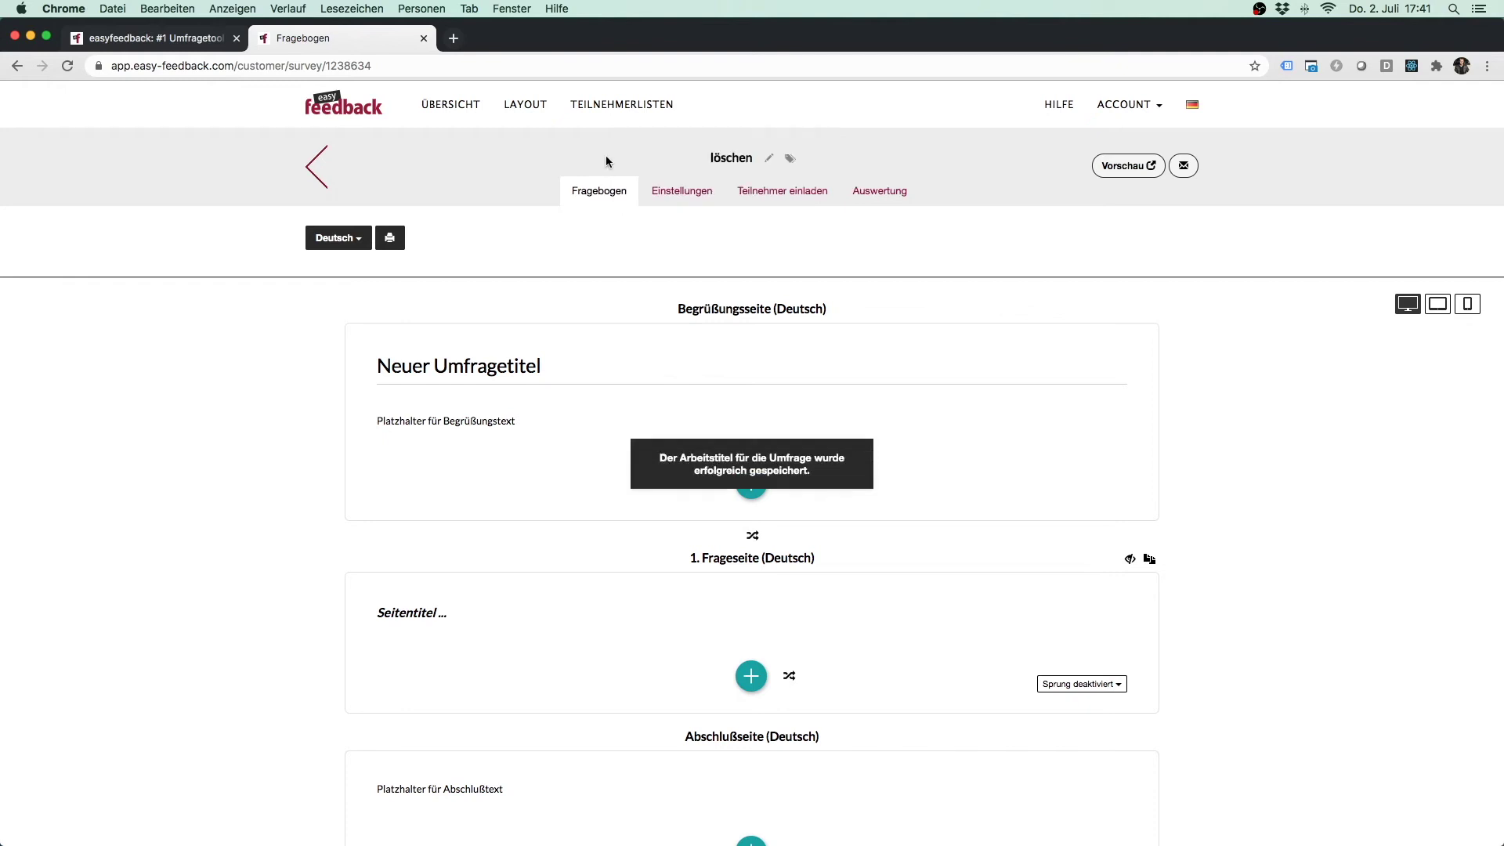
{"action": "left_click", "coordinate": [313, 173]}
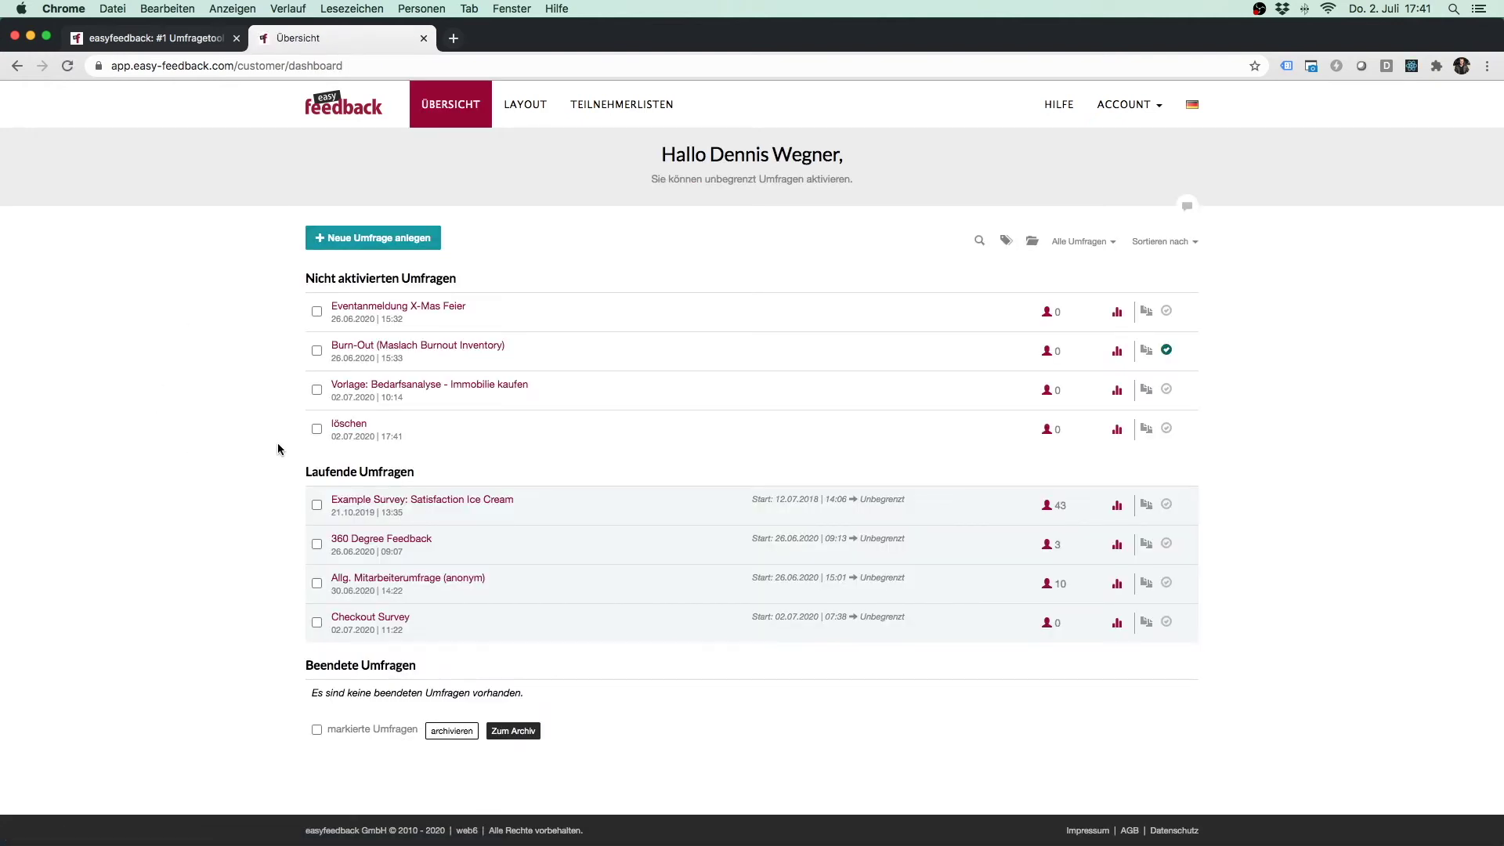
Step: Archive the non-activated survey "löschen" from the overview
{"action": "left_click", "coordinate": [316, 429]}
{"action": "left_click", "coordinate": [317, 734]}
{"action": "left_click", "coordinate": [450, 732]}
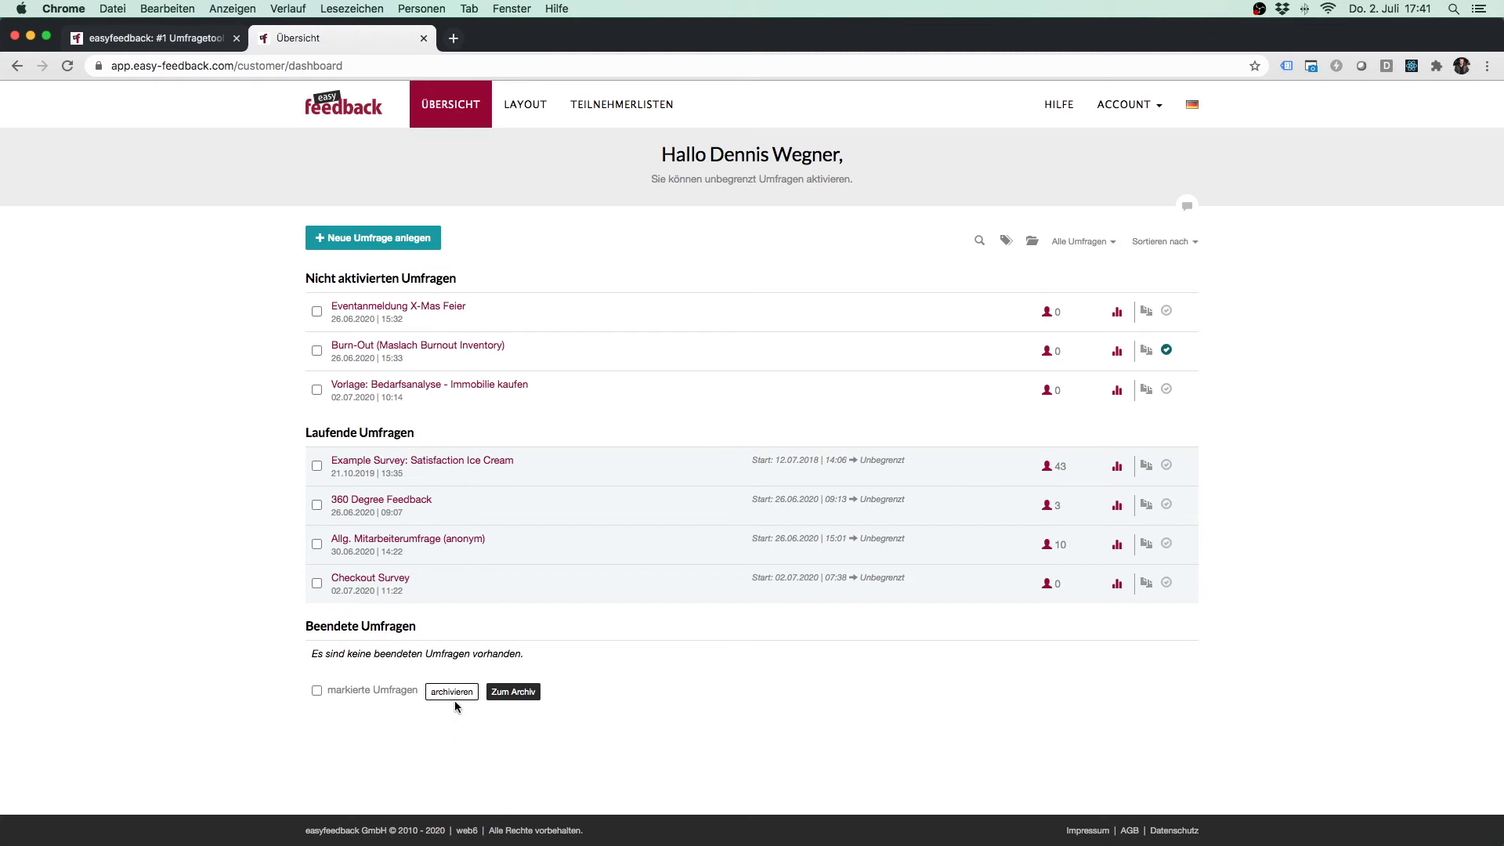
Step: Open the survey archive and permanently delete the two archived surveys named "löschen"
{"action": "left_click", "coordinate": [505, 694]}
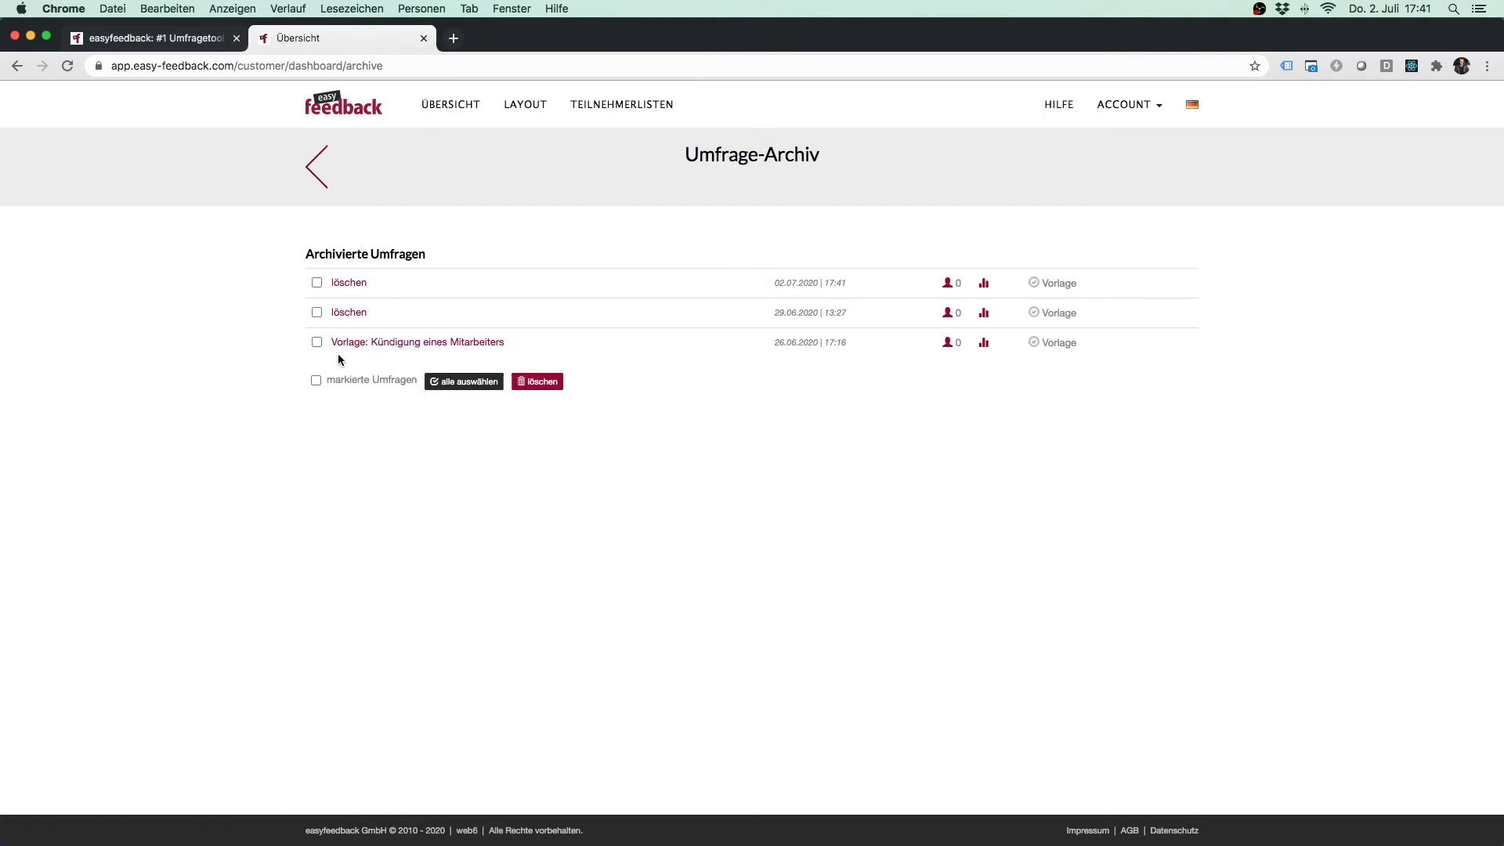
{"action": "left_click", "coordinate": [318, 283]}
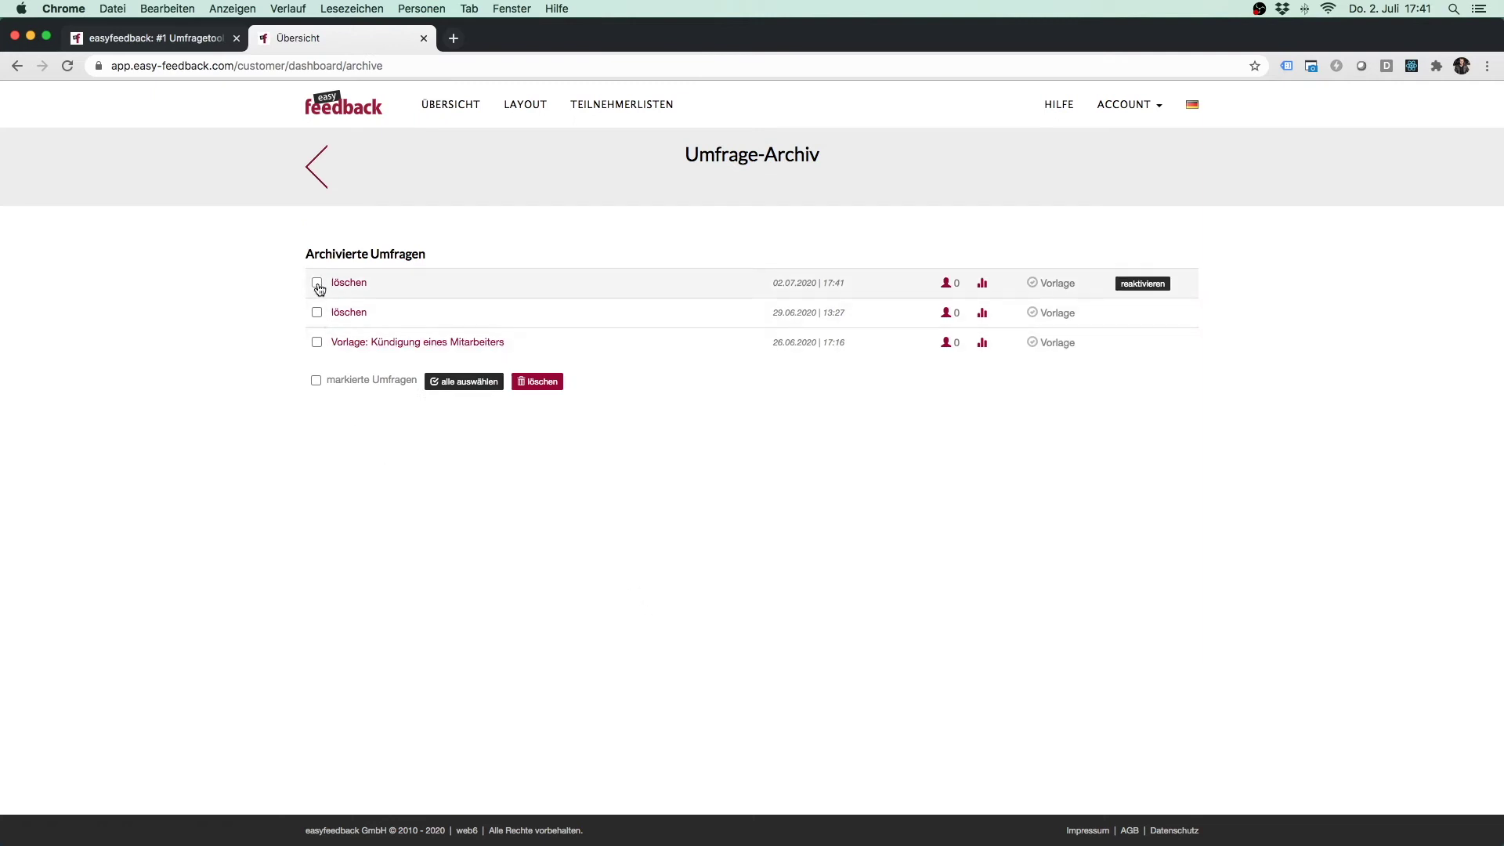
{"action": "left_click", "coordinate": [317, 313]}
{"action": "left_click", "coordinate": [315, 381]}
{"action": "left_click", "coordinate": [538, 381]}
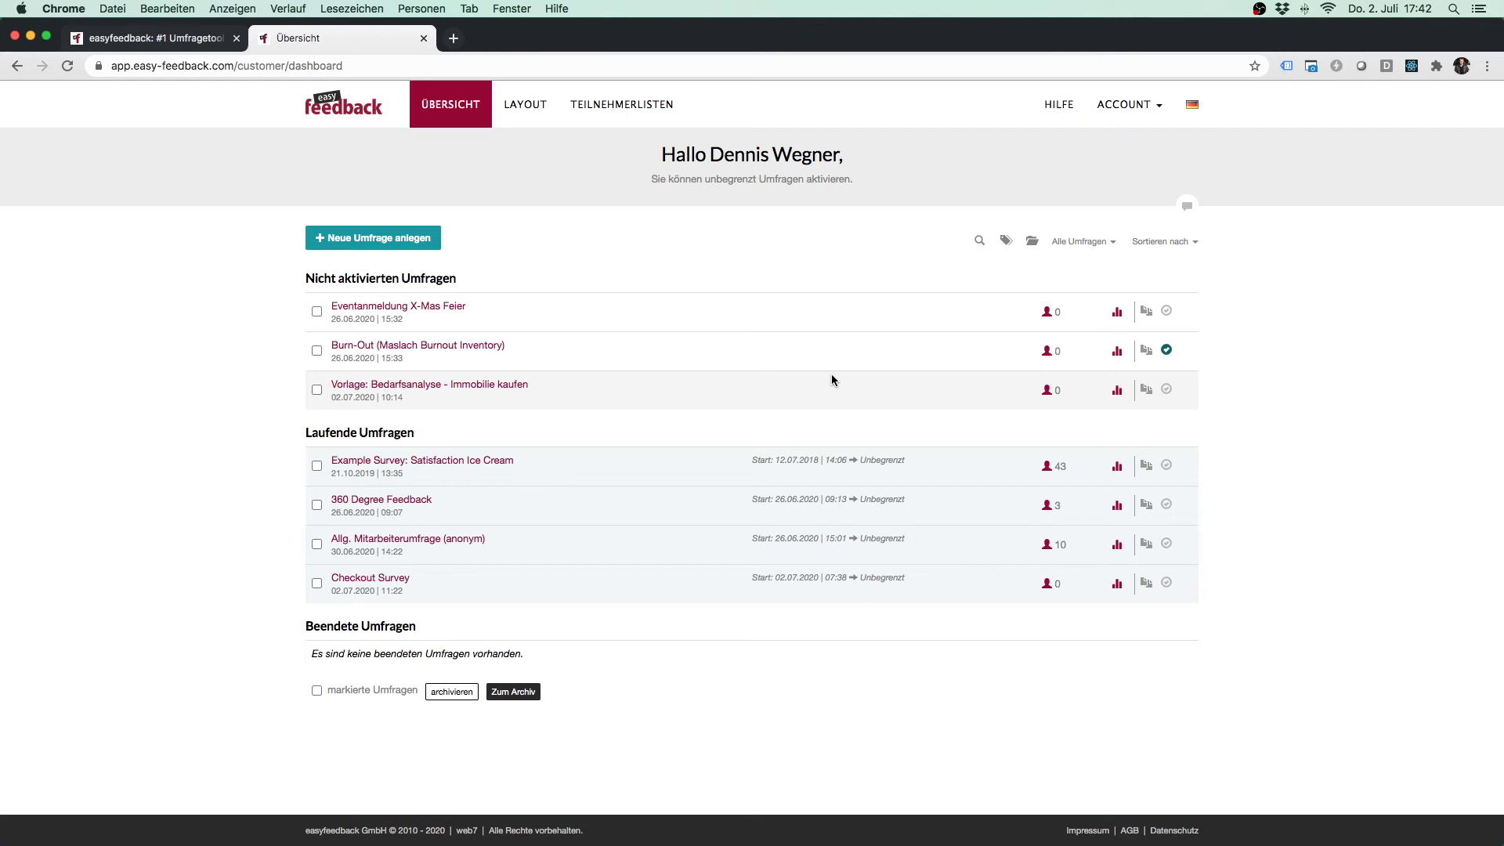
Step: Create a new survey folder named "Test-Ordner" and save the folder settings
{"action": "left_click", "coordinate": [1032, 243]}
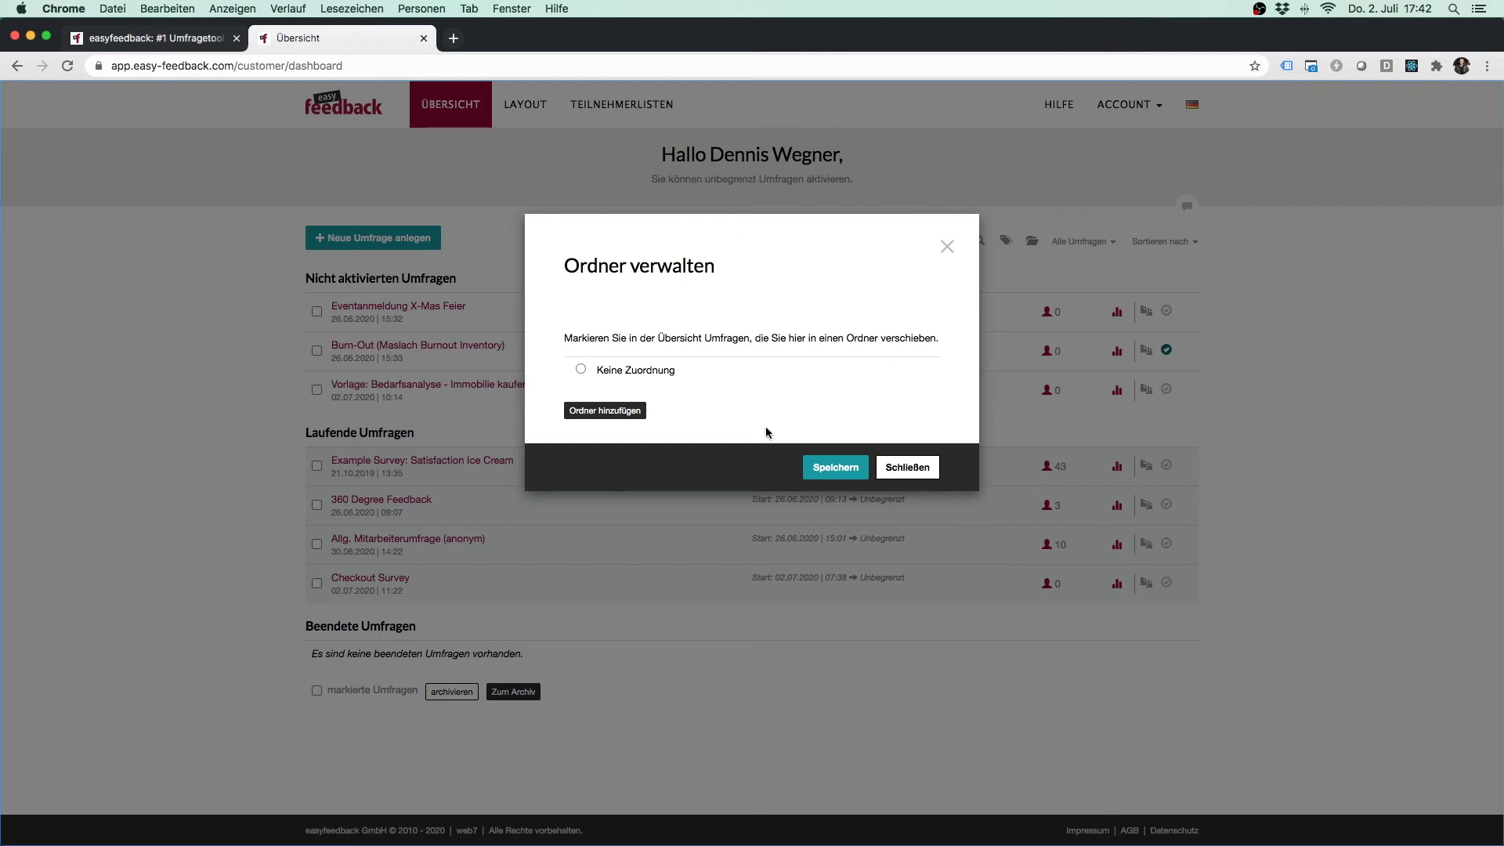
{"action": "left_click", "coordinate": [598, 412]}
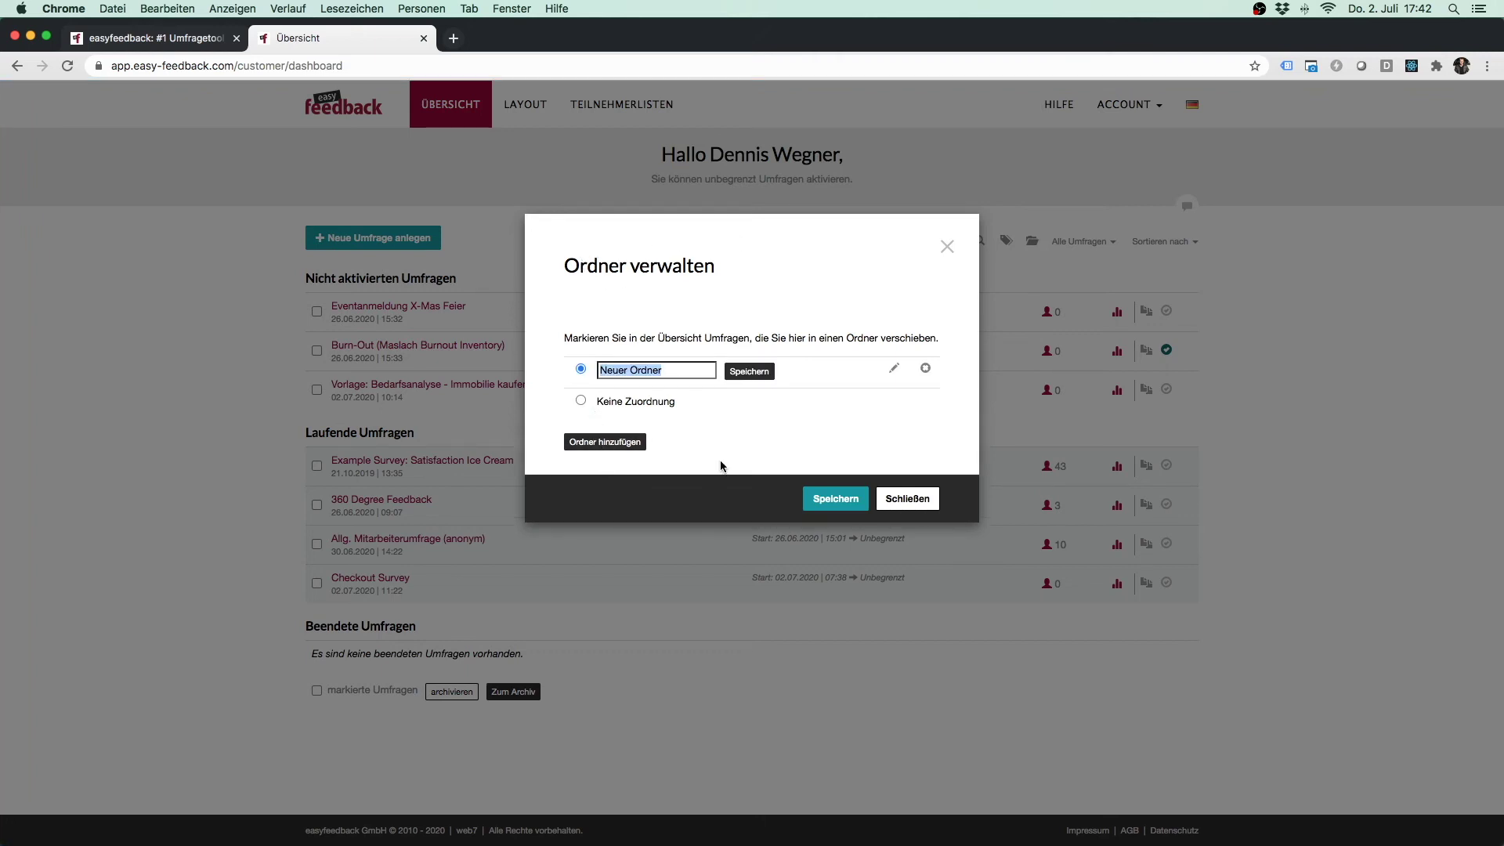
{"action": "type", "text": "Test-Ordner"}
{"action": "key", "text": "Return"}
{"action": "left_click", "coordinate": [835, 495]}
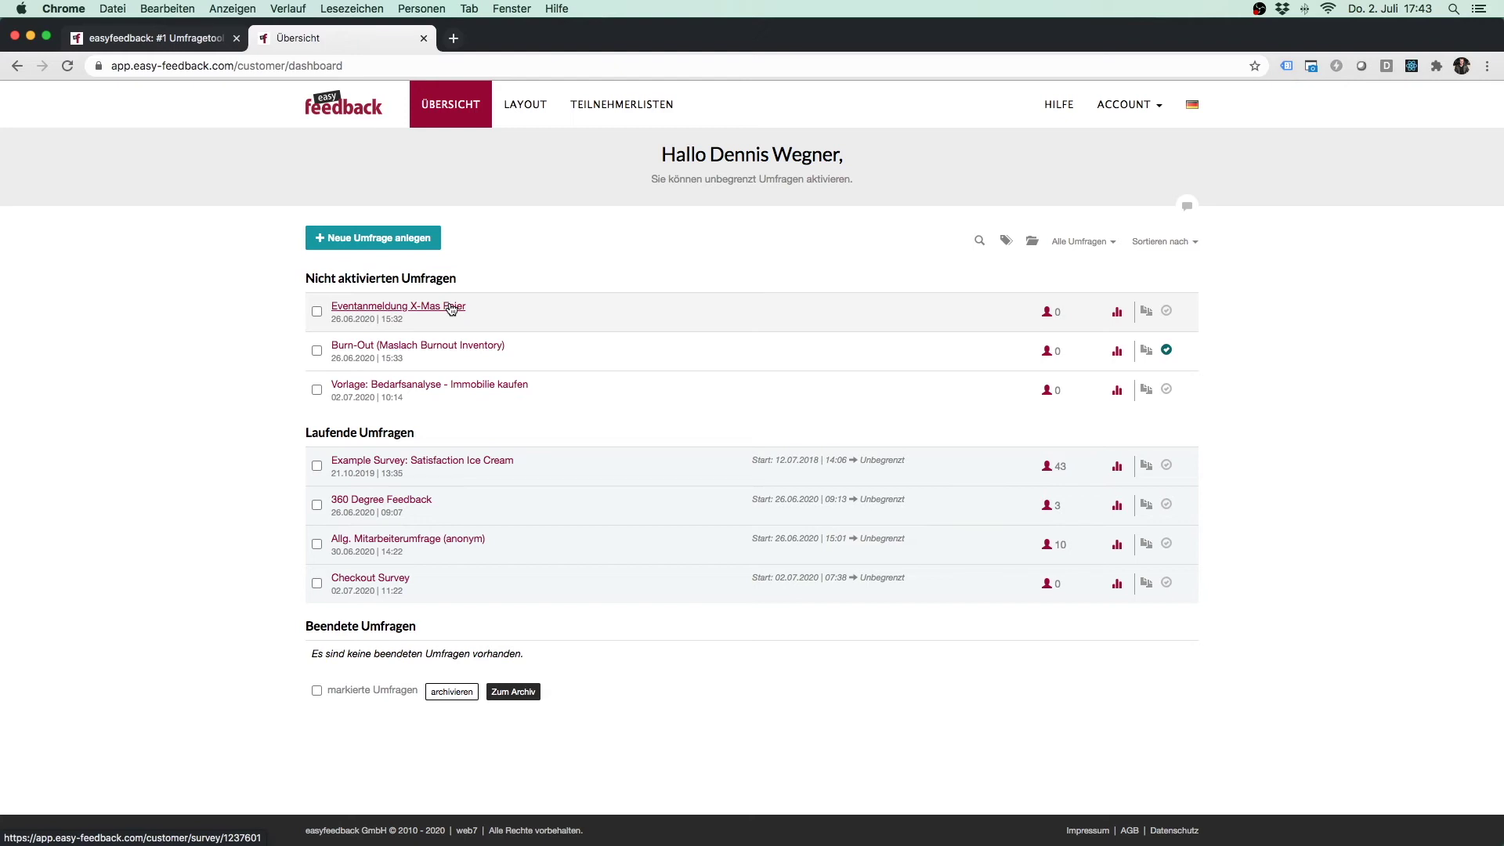
Step: Move the surveys "Eventanmeldung X-Mas Feier" and "Burn-Out (Maslach Burnout Inventory)" into the folder "Test-Ordner"
{"action": "left_click", "coordinate": [316, 311]}
{"action": "left_click", "coordinate": [317, 351]}
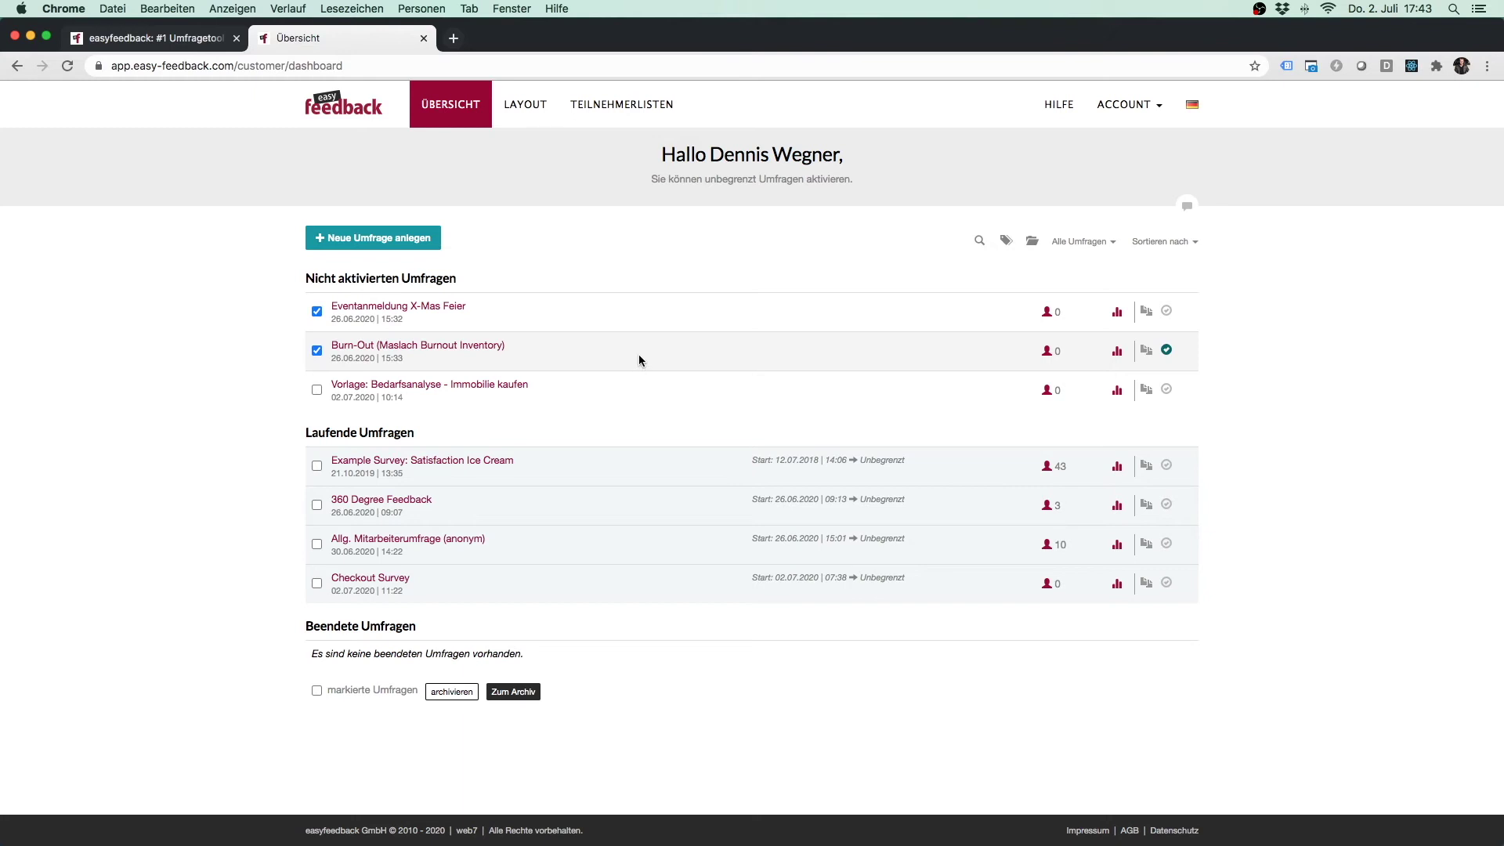
{"action": "left_click", "coordinate": [1032, 241]}
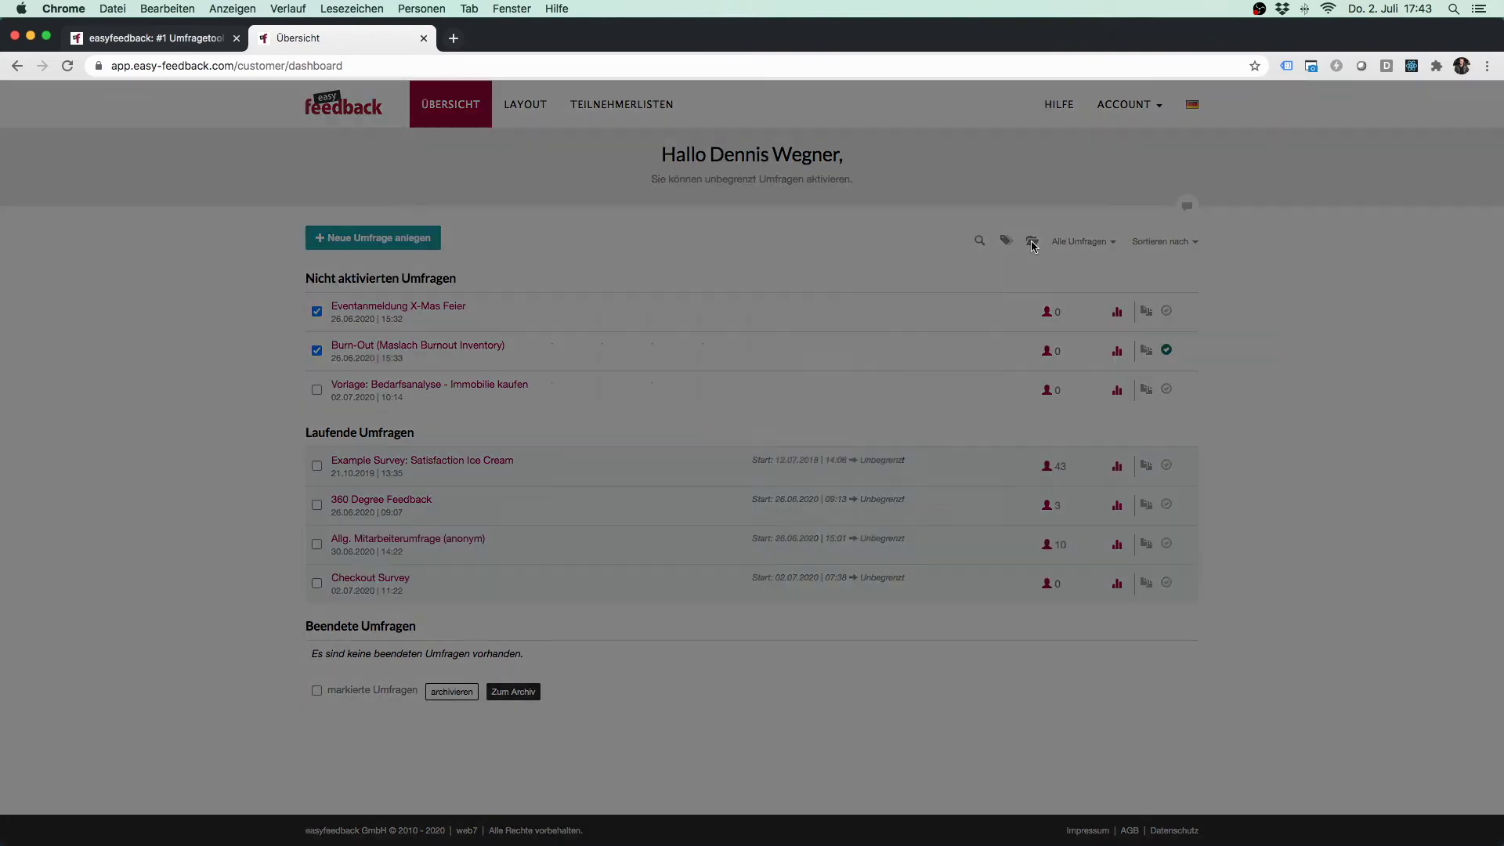
{"action": "left_click", "coordinate": [582, 391]}
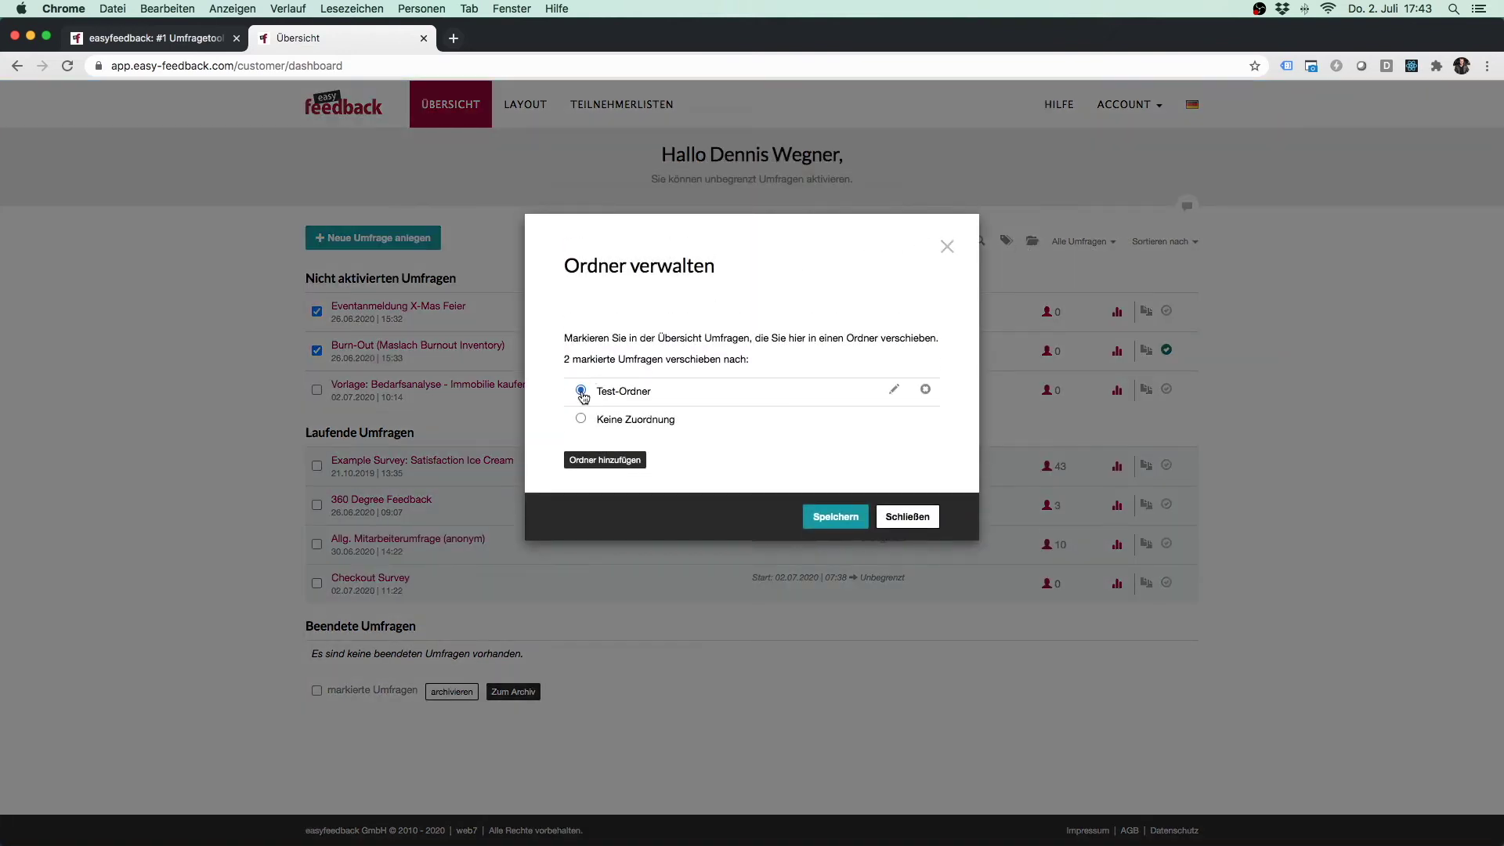
{"action": "left_click", "coordinate": [820, 533]}
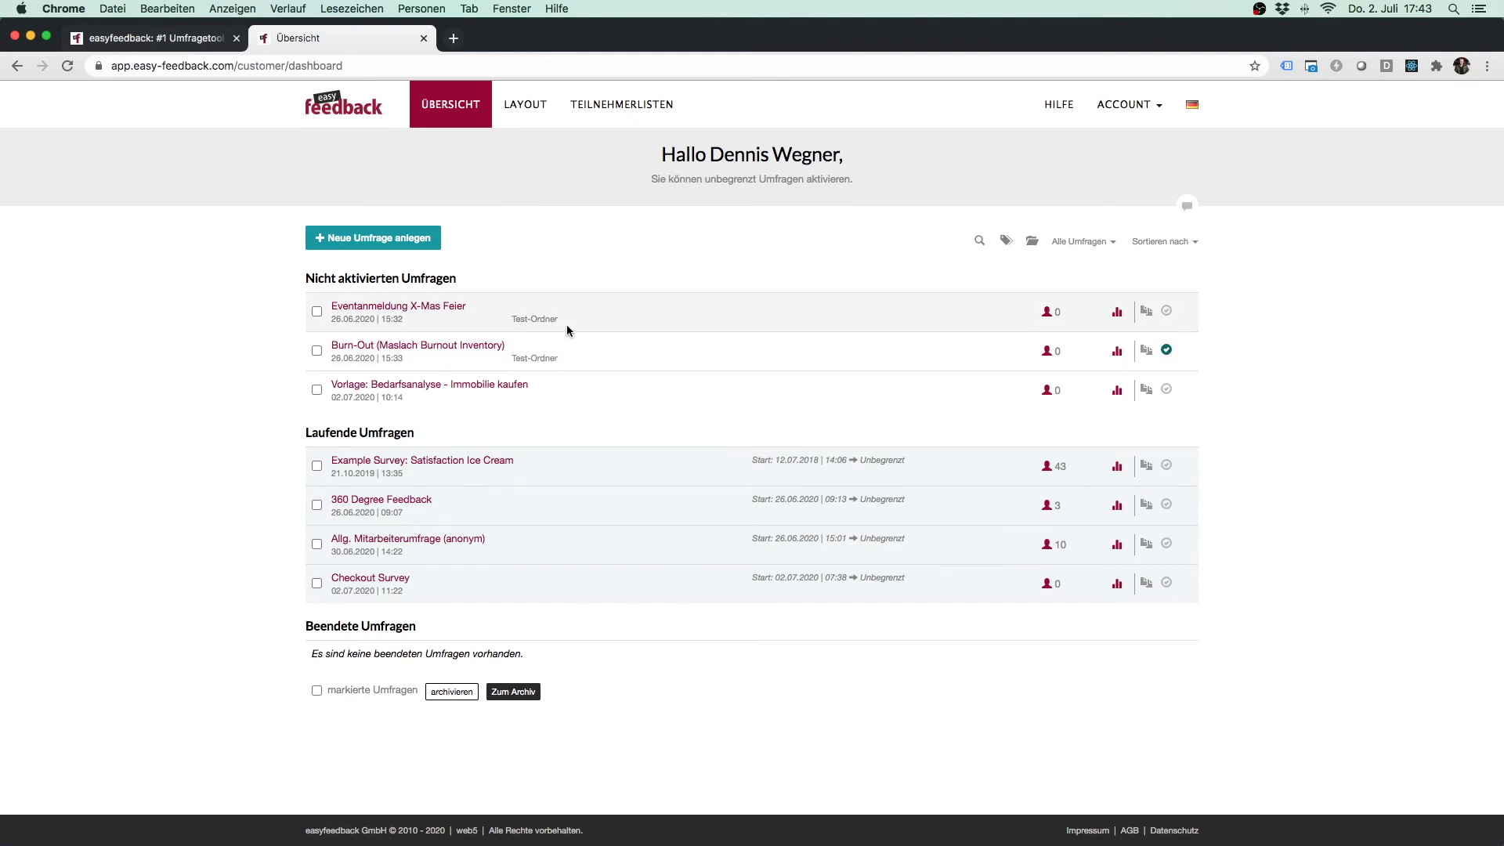
Step: Filter the overview by the folder "Test-Ordner" and switch back to showing all surveys
{"action": "left_click", "coordinate": [1109, 244]}
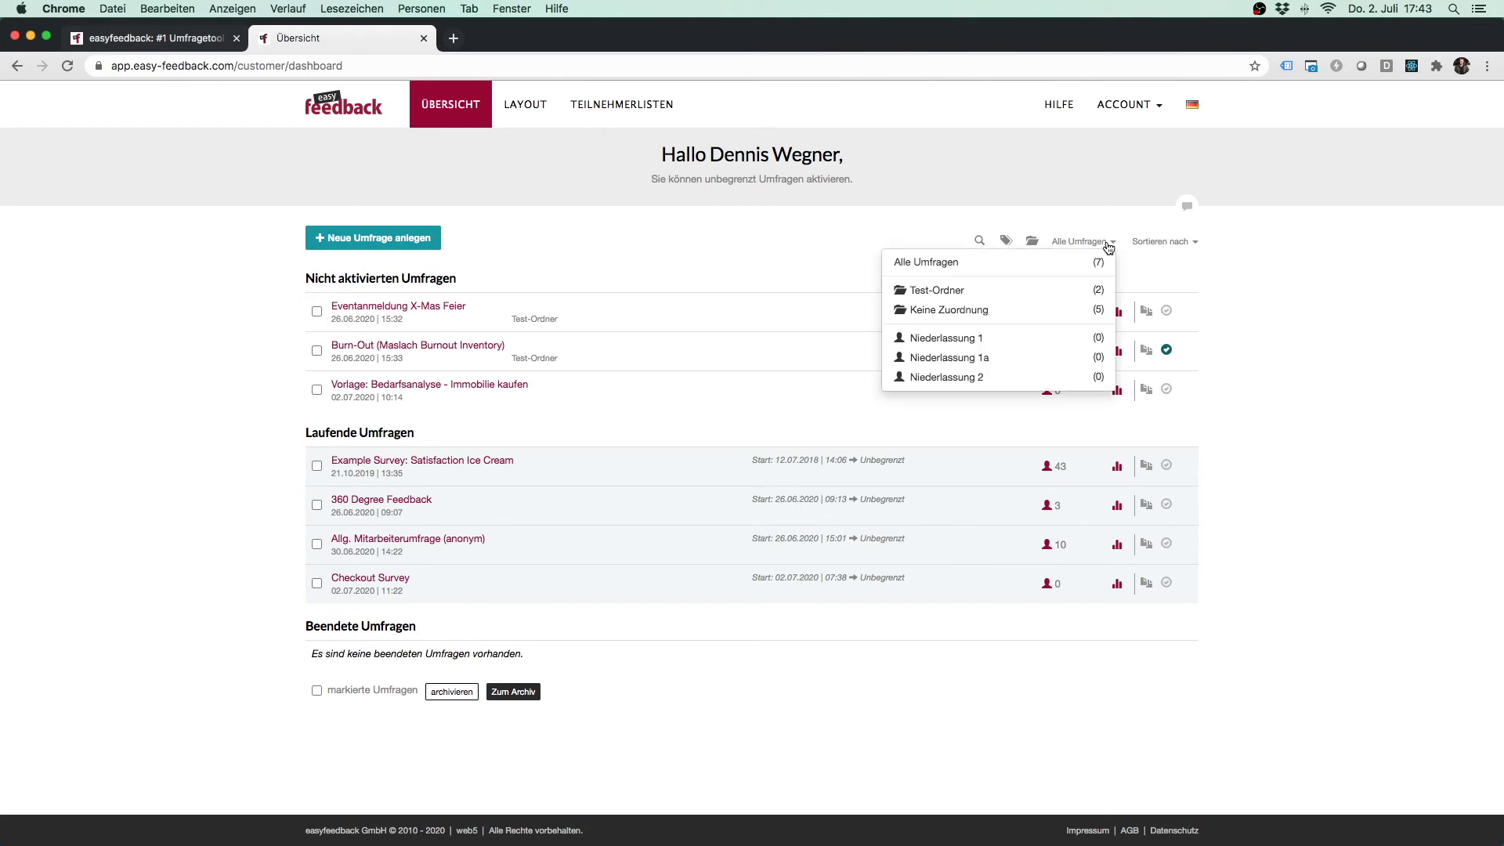
{"action": "left_click", "coordinate": [958, 291]}
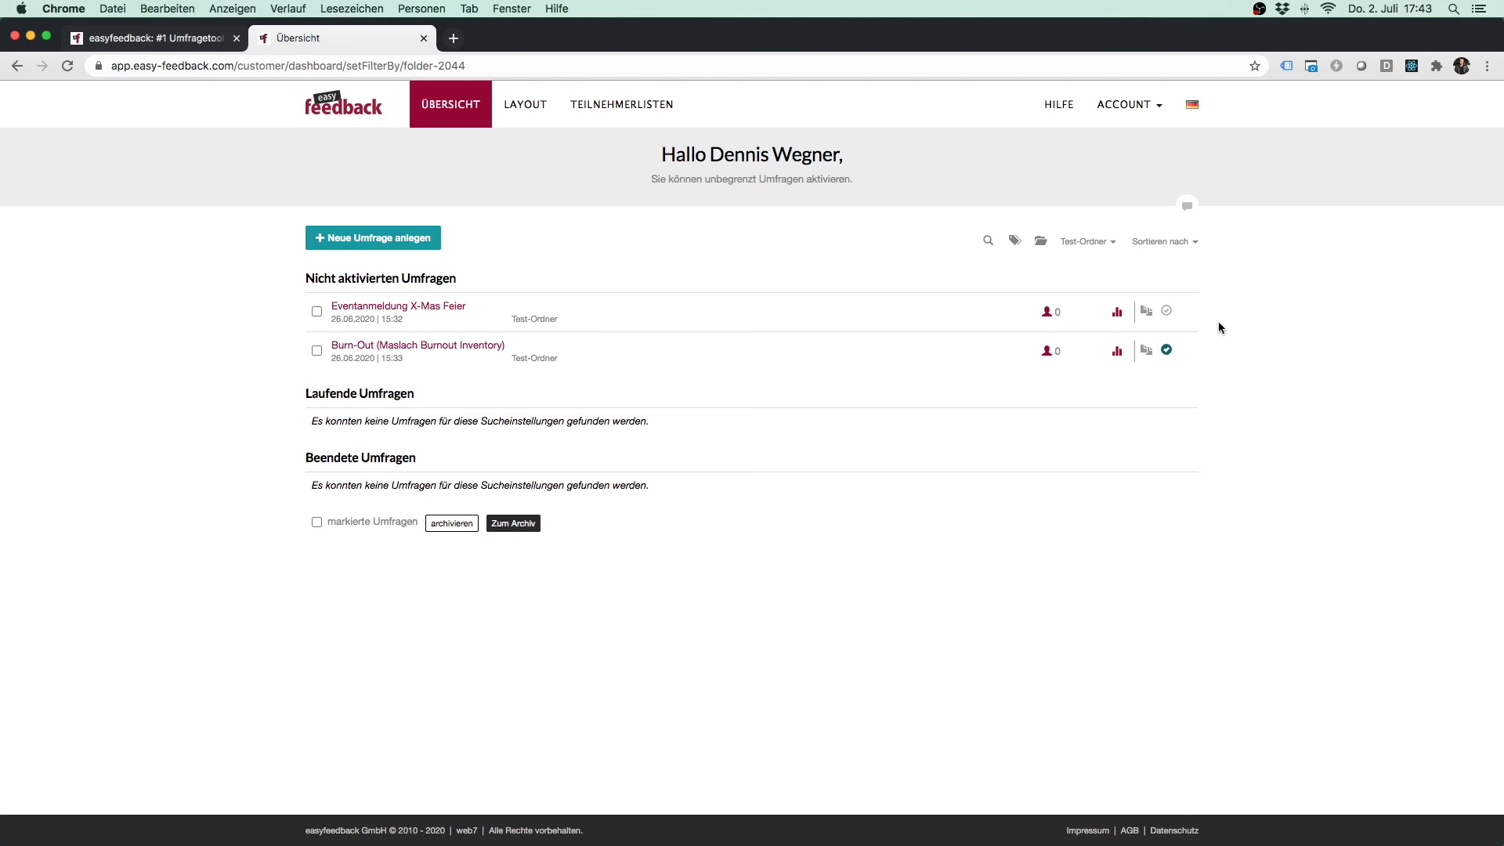
{"action": "left_click", "coordinate": [1089, 243]}
{"action": "left_click", "coordinate": [1067, 263]}
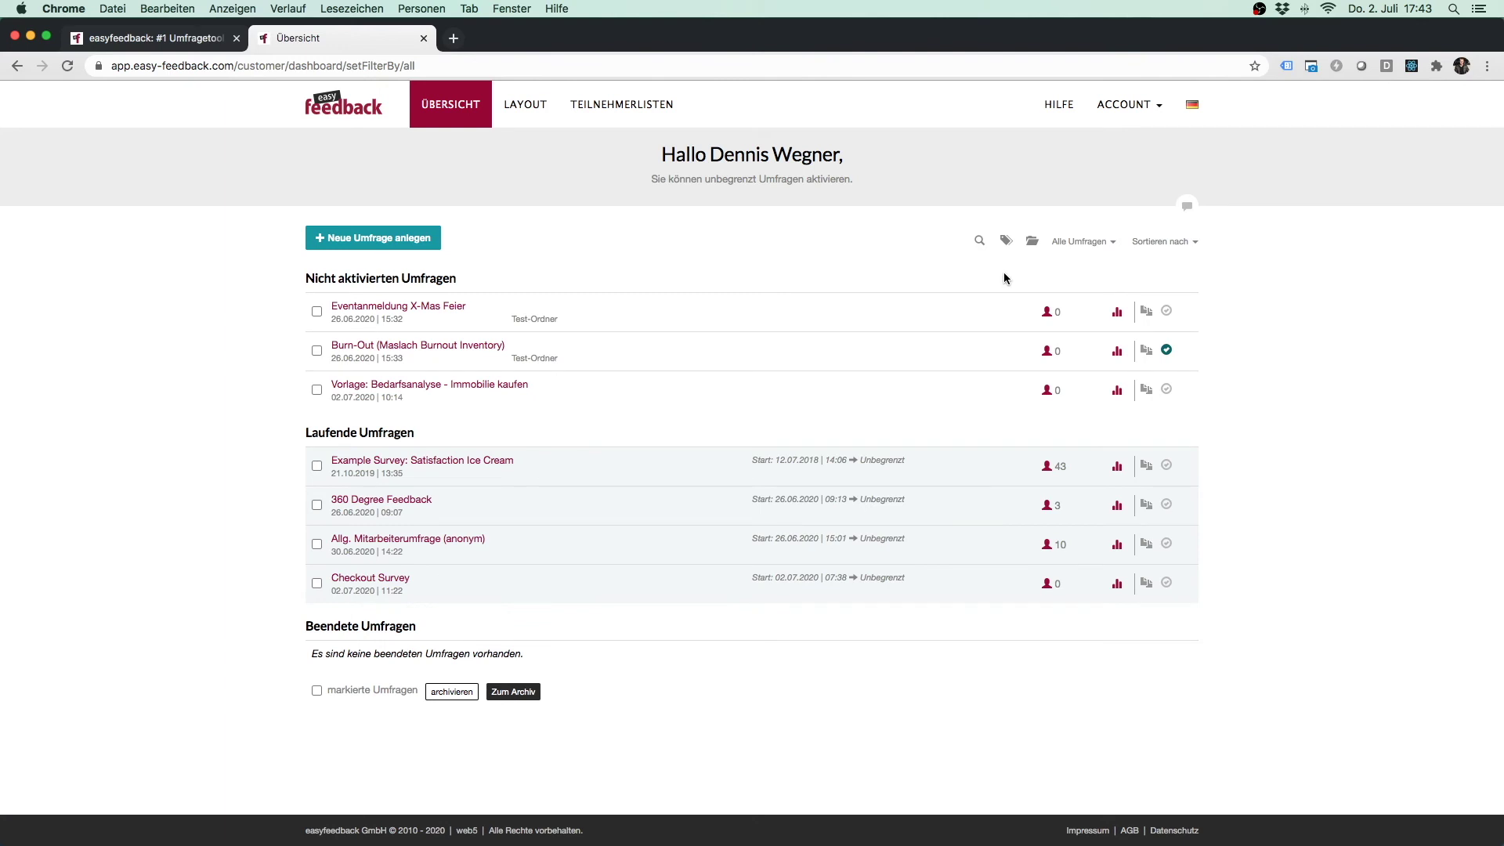
Step: Create and save a survey label named "Nicht löschen" with the red colour #ff0000 in the label management
{"action": "left_click", "coordinate": [1006, 241]}
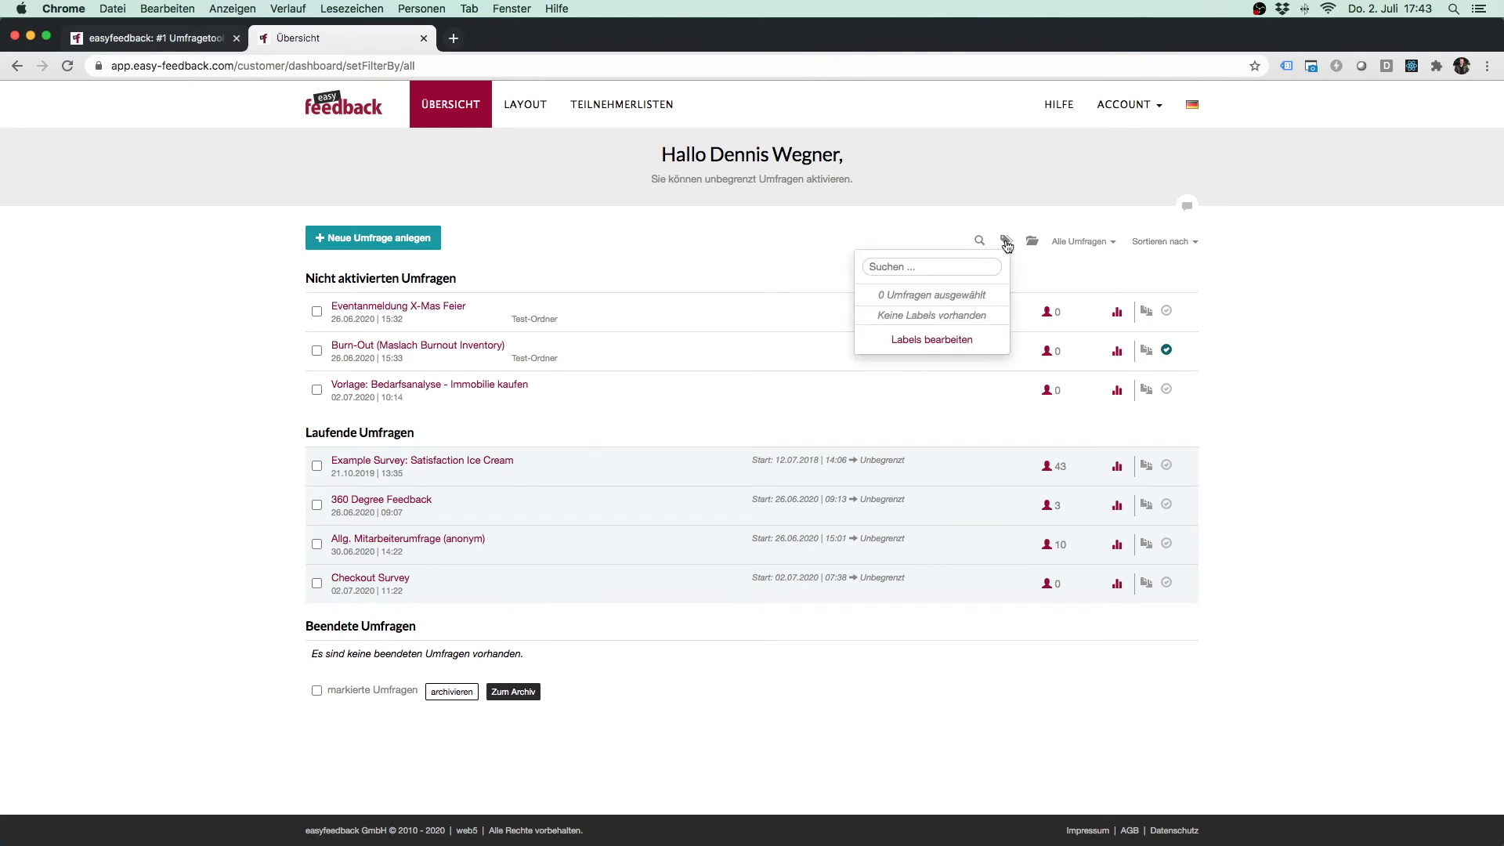
{"action": "left_click", "coordinate": [940, 343]}
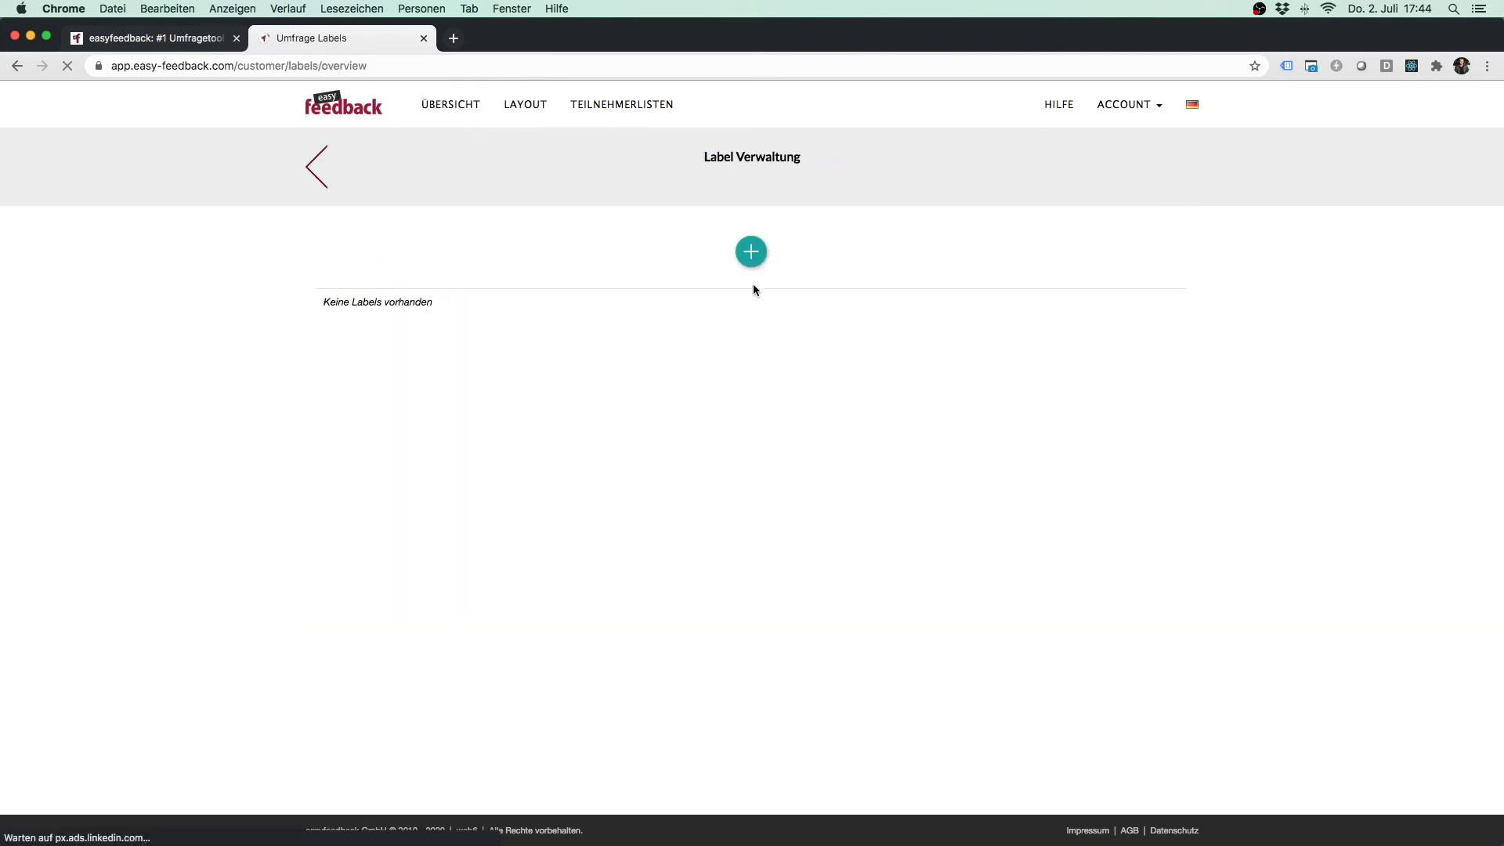
{"action": "left_click", "coordinate": [752, 252]}
{"action": "left_click", "coordinate": [488, 311]}
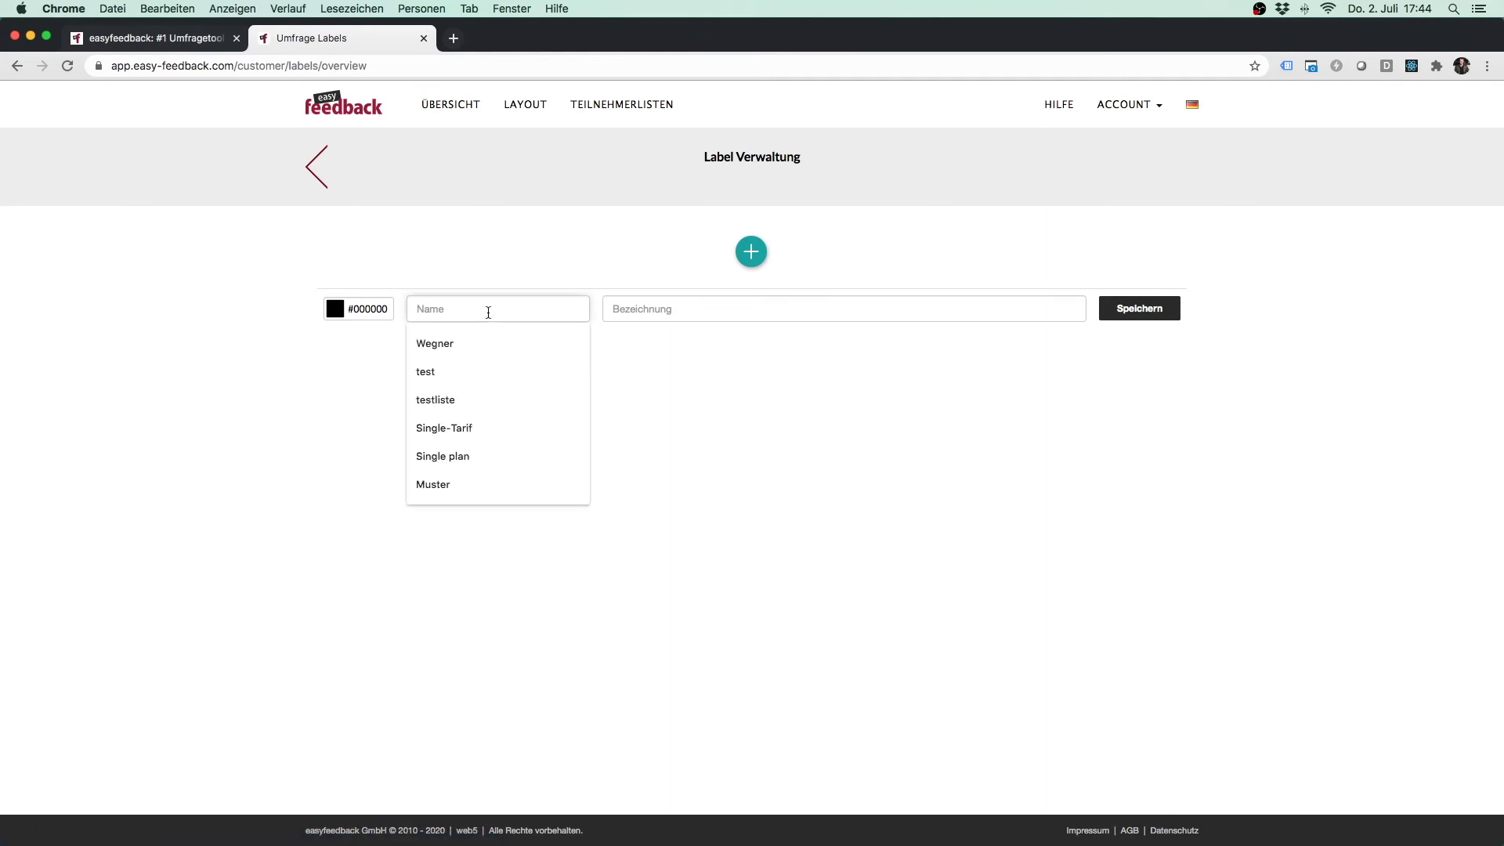
{"action": "type", "text": "Nicht löschen"}
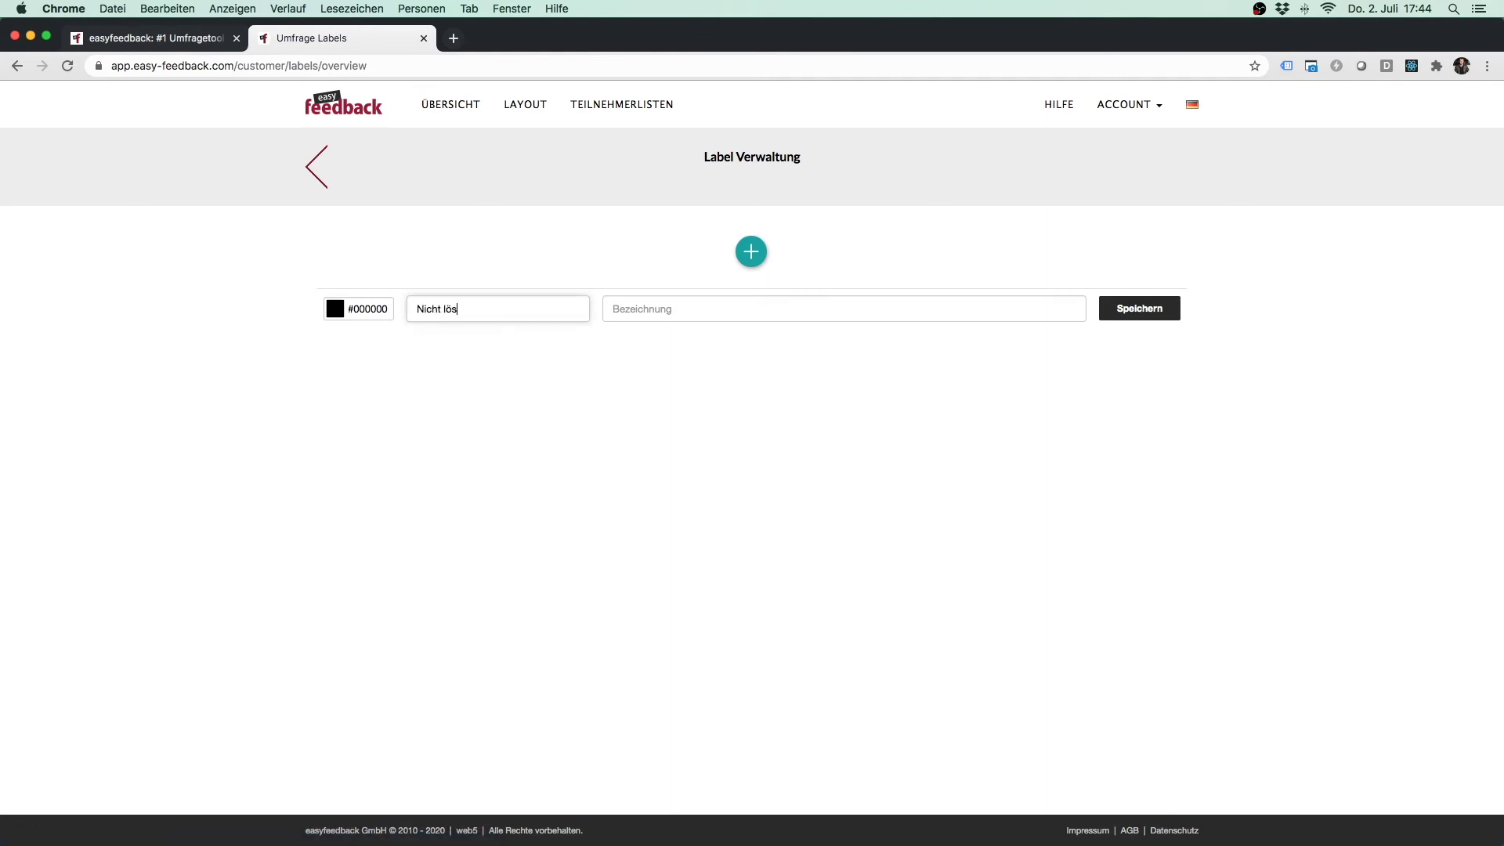
{"action": "left_click", "coordinate": [326, 308]}
{"action": "left_click", "coordinate": [396, 343]}
{"action": "left_click_drag", "start_coordinate": [396, 342], "coordinate": [445, 319]}
{"action": "left_click", "coordinate": [536, 356]}
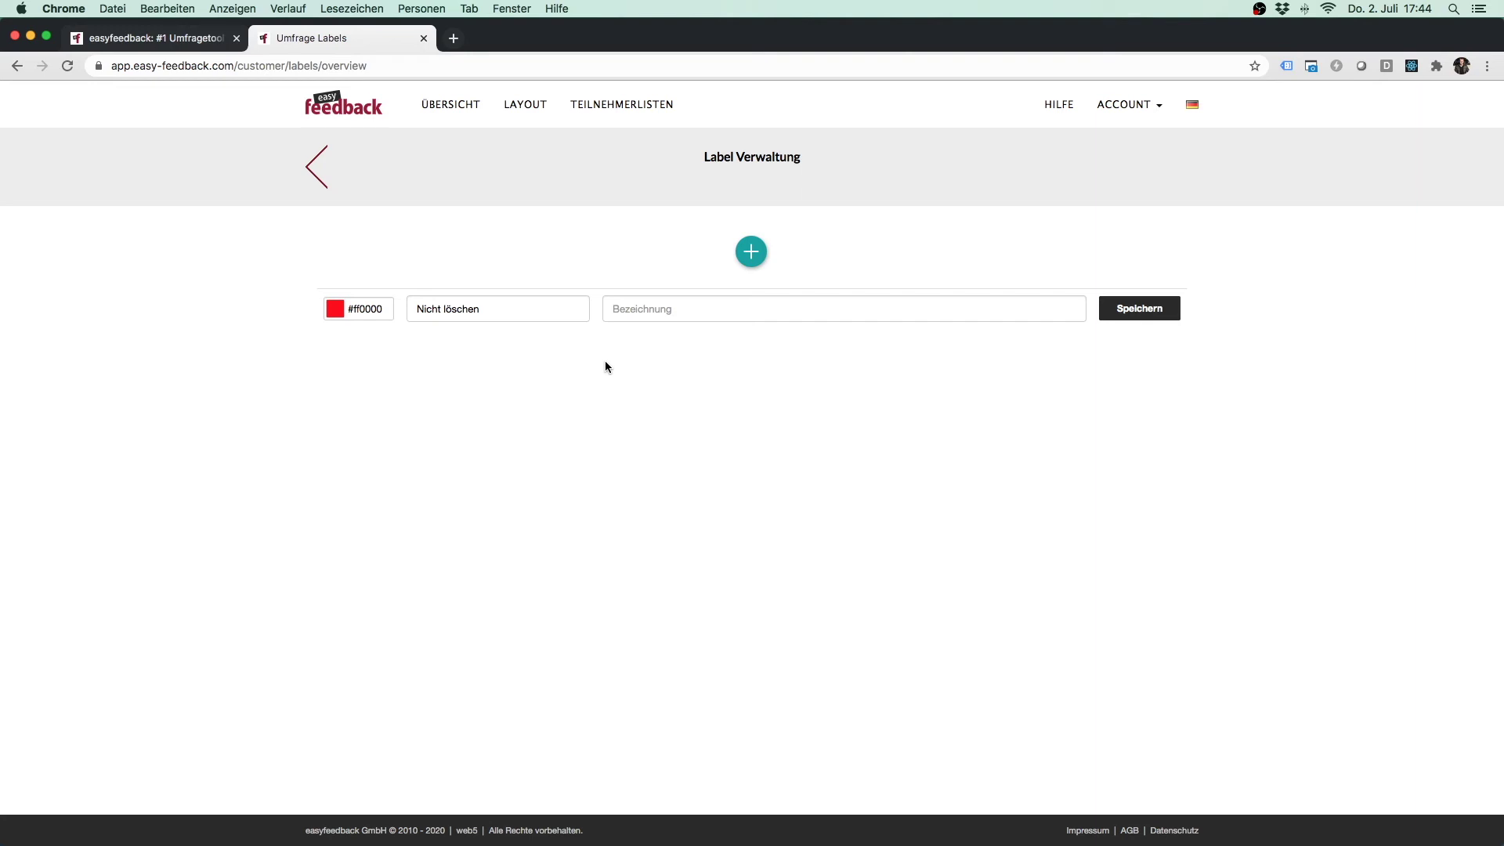
{"action": "left_click", "coordinate": [1140, 308]}
Step: Create and save a second label named "DSGVO" with the blue colour #414ce8 and return to the survey overview
{"action": "left_click", "coordinate": [751, 251]}
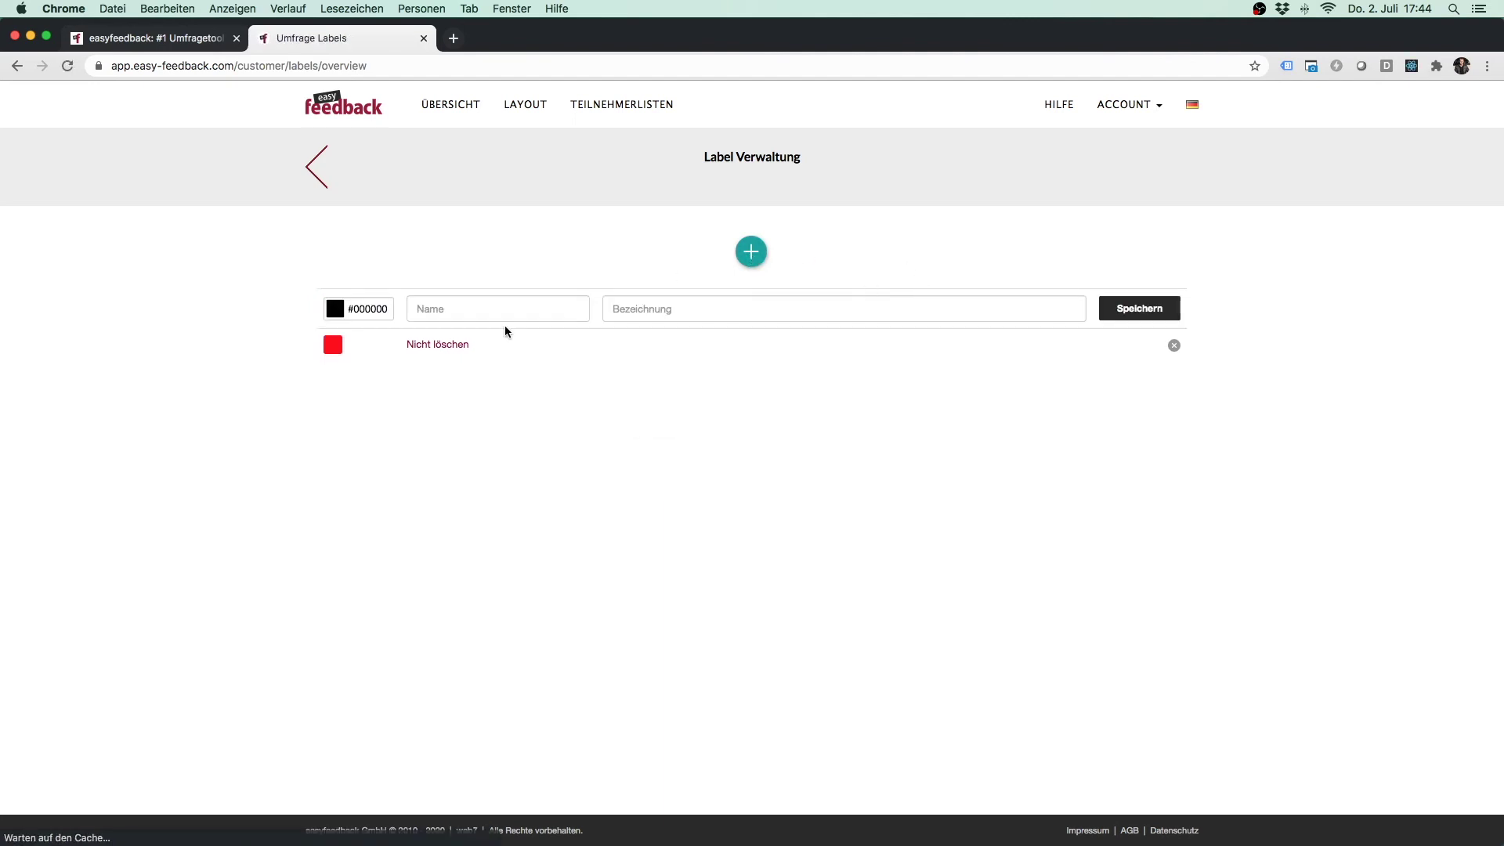
{"action": "left_click", "coordinate": [486, 309]}
{"action": "type", "text": "DSGVO"}
{"action": "left_click", "coordinate": [335, 311]}
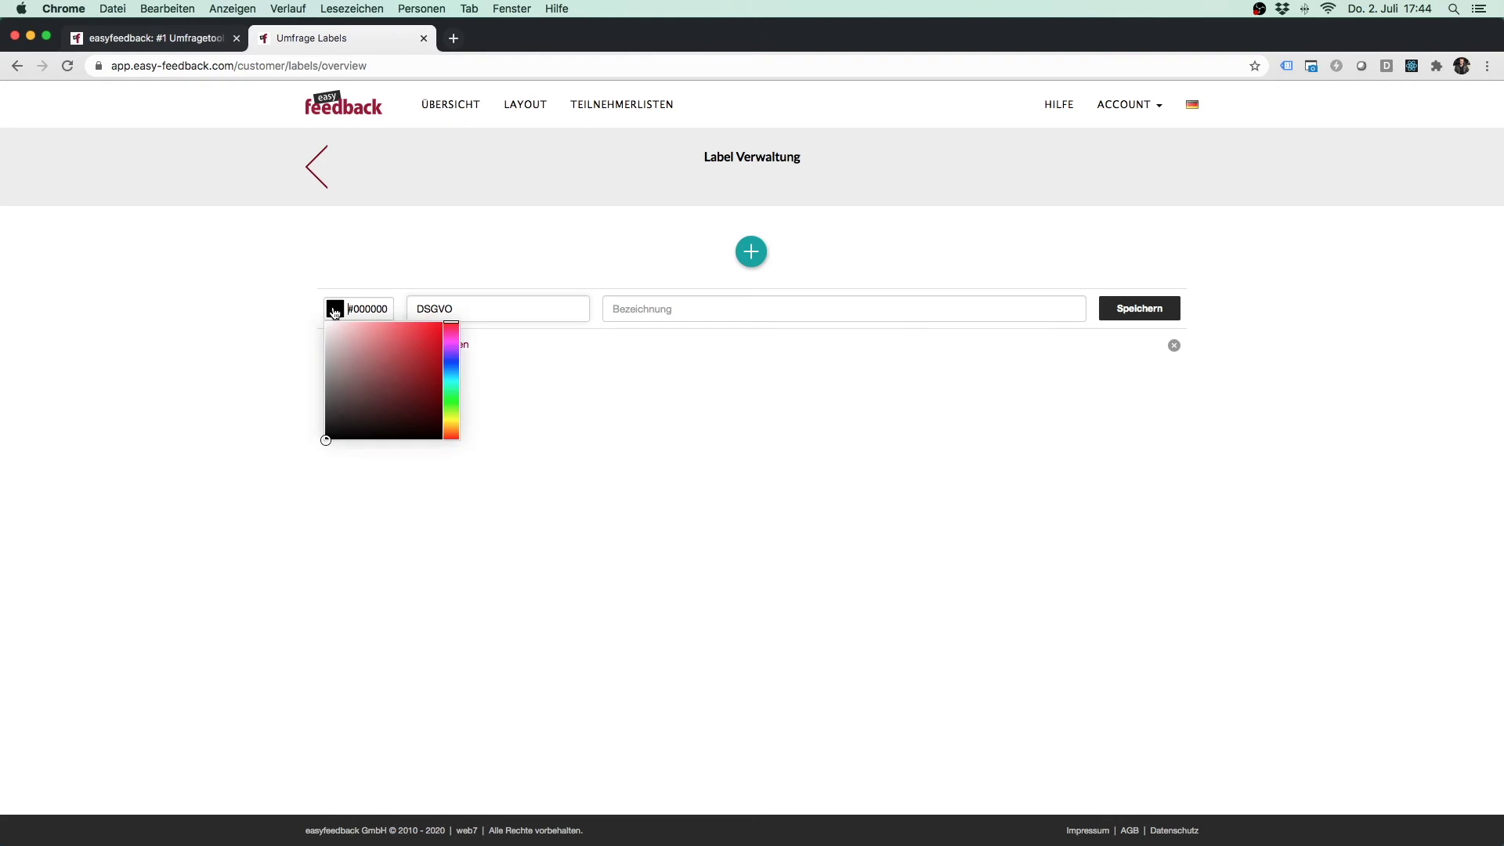
{"action": "left_click", "coordinate": [451, 362]}
{"action": "left_click", "coordinate": [430, 351]}
{"action": "left_click_drag", "start_coordinate": [430, 351], "coordinate": [409, 332]}
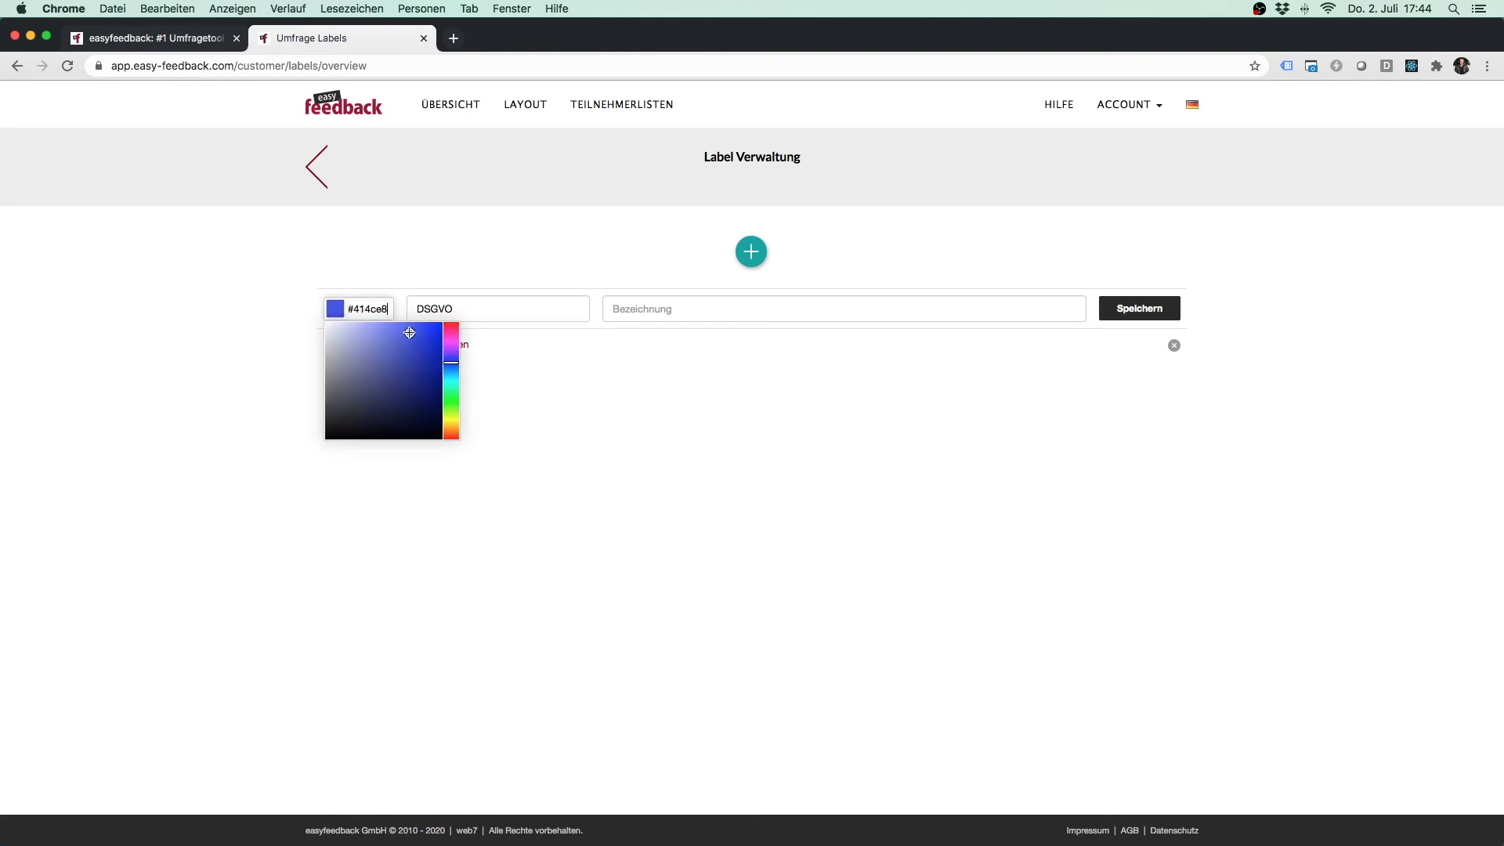
{"action": "left_click", "coordinate": [557, 397]}
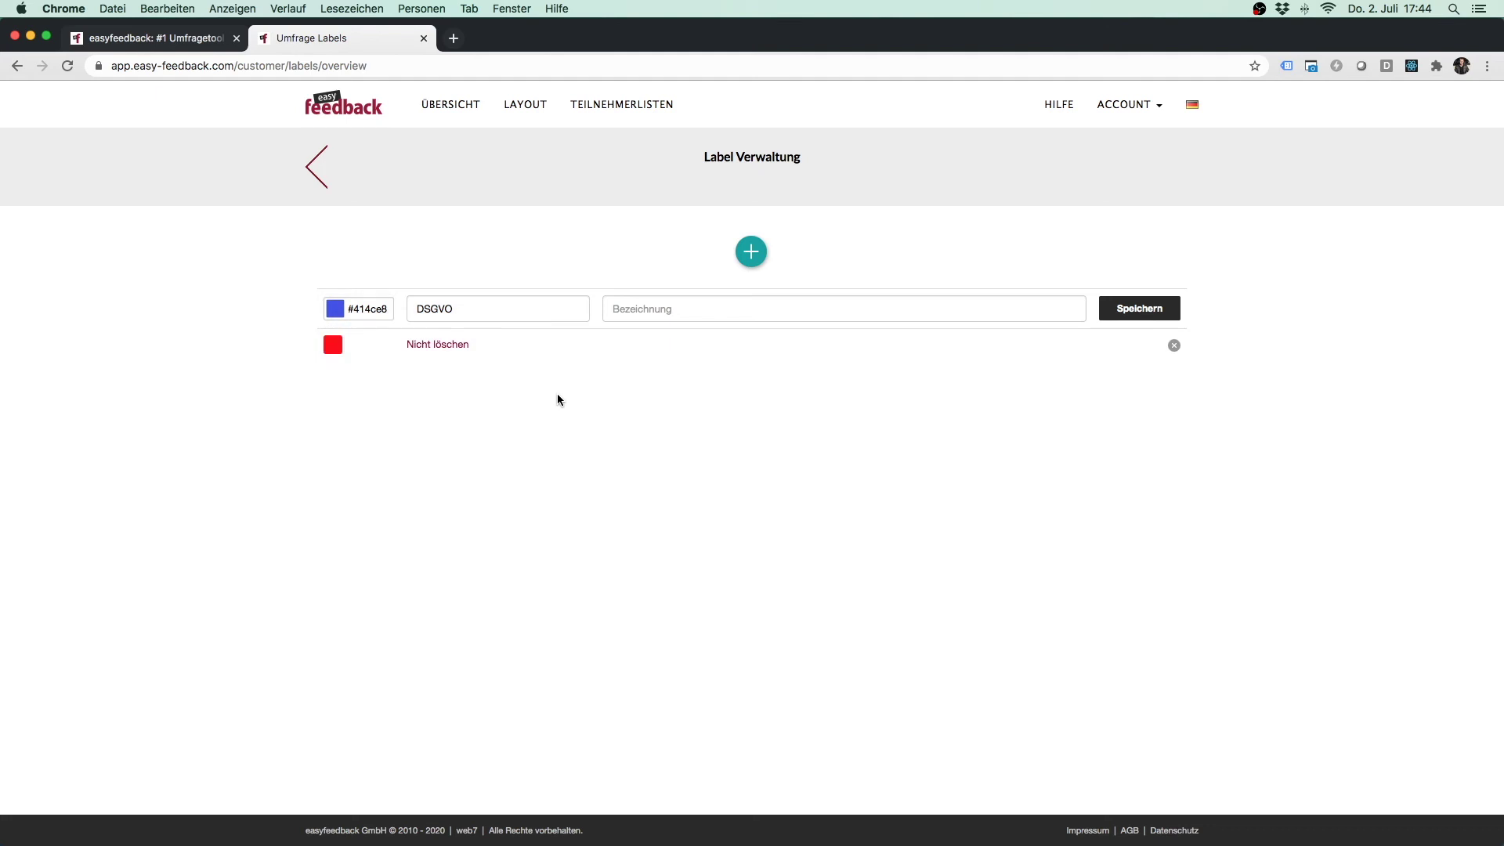
{"action": "left_click", "coordinate": [1141, 307]}
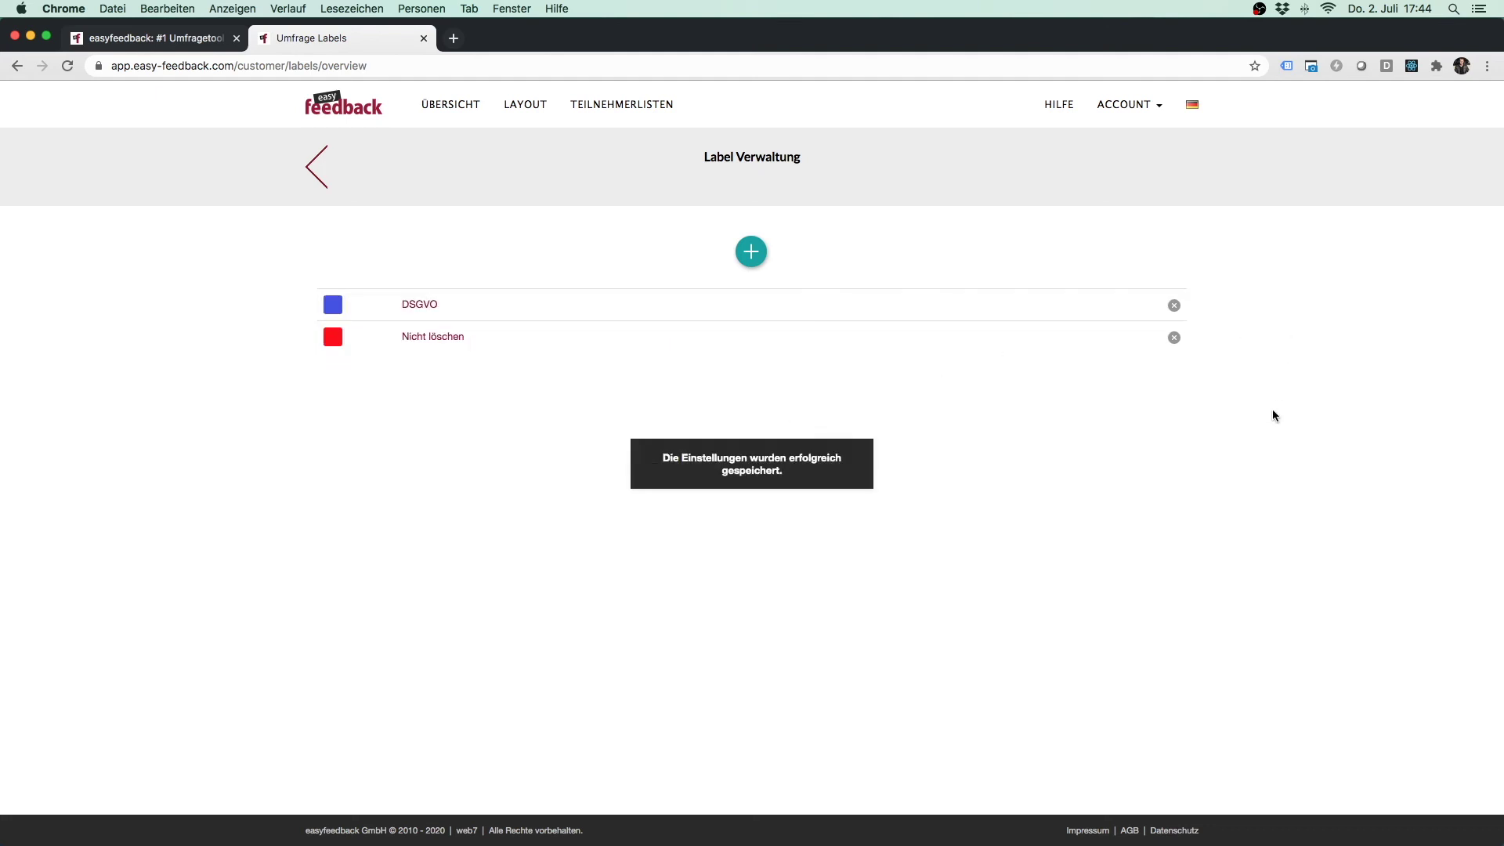
{"action": "left_click", "coordinate": [317, 167]}
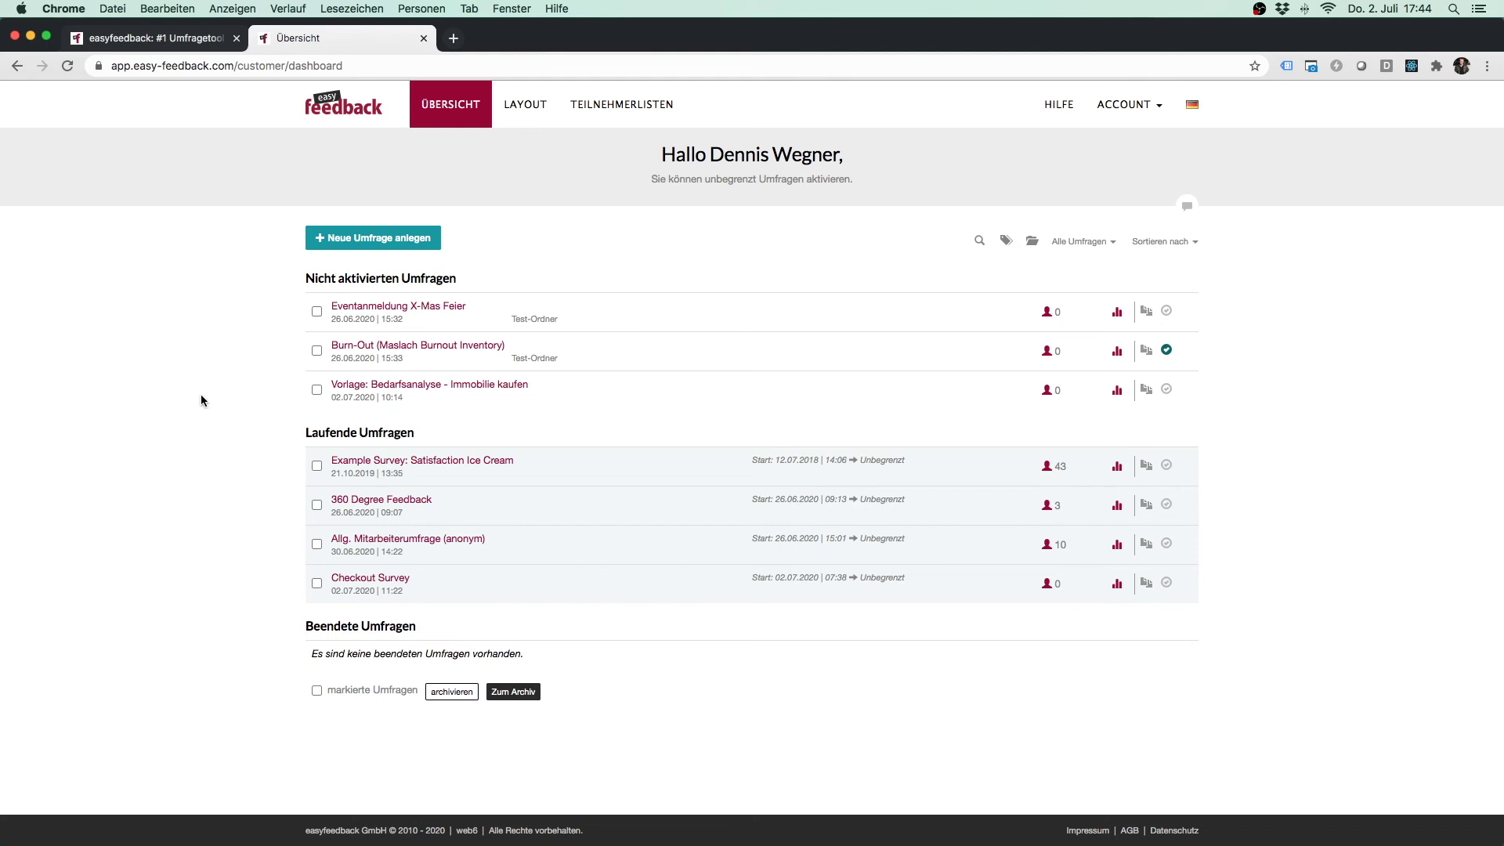
Step: Assign the label "DSGVO" to the running surveys "Checkout Survey" and "360 Degree Feedback"
{"action": "left_click", "coordinate": [317, 585]}
{"action": "left_click", "coordinate": [317, 505]}
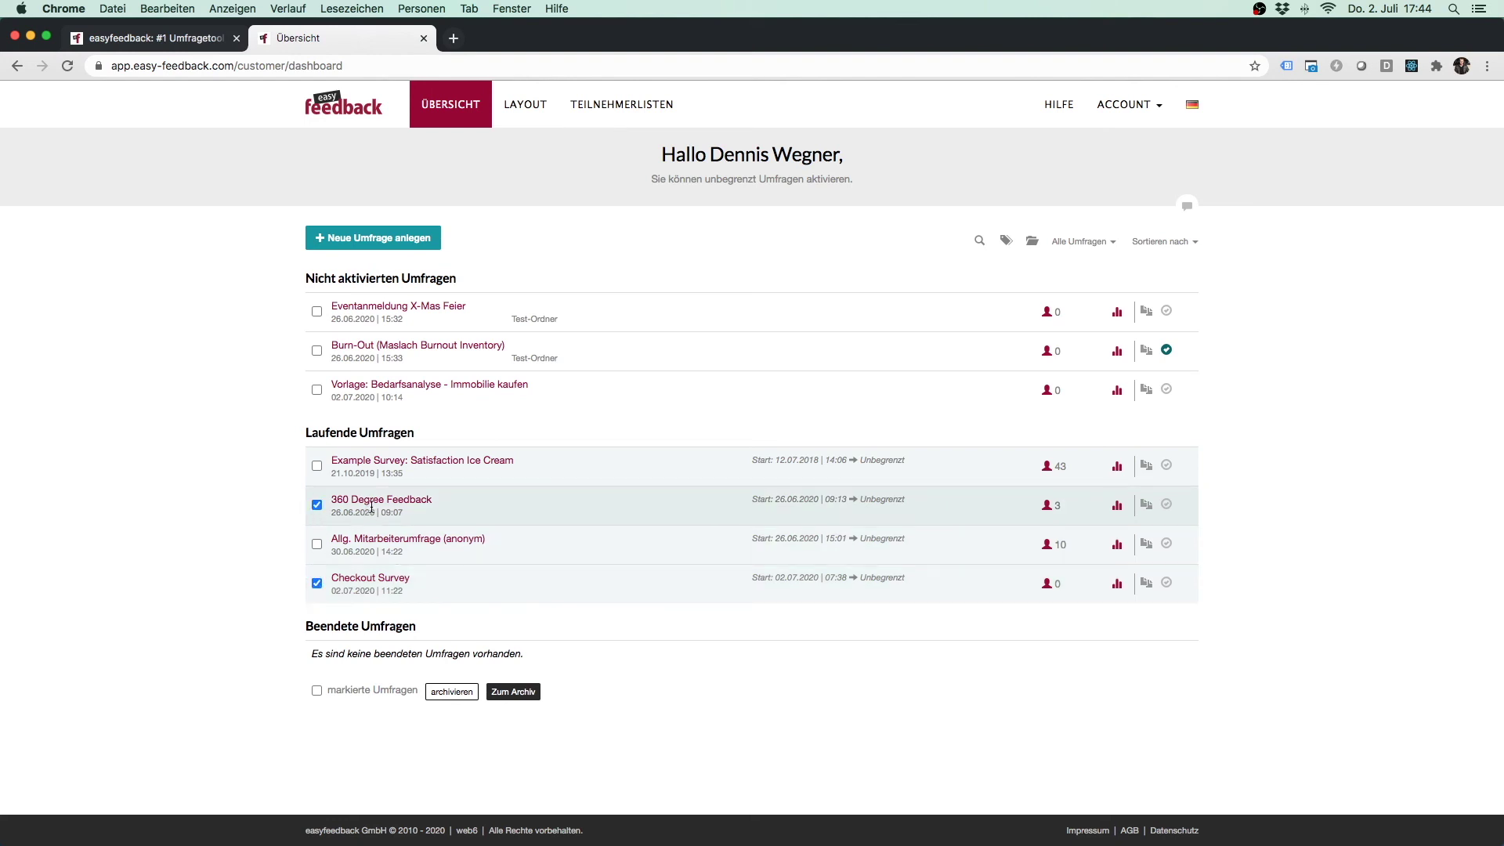
{"action": "left_click", "coordinate": [1006, 240]}
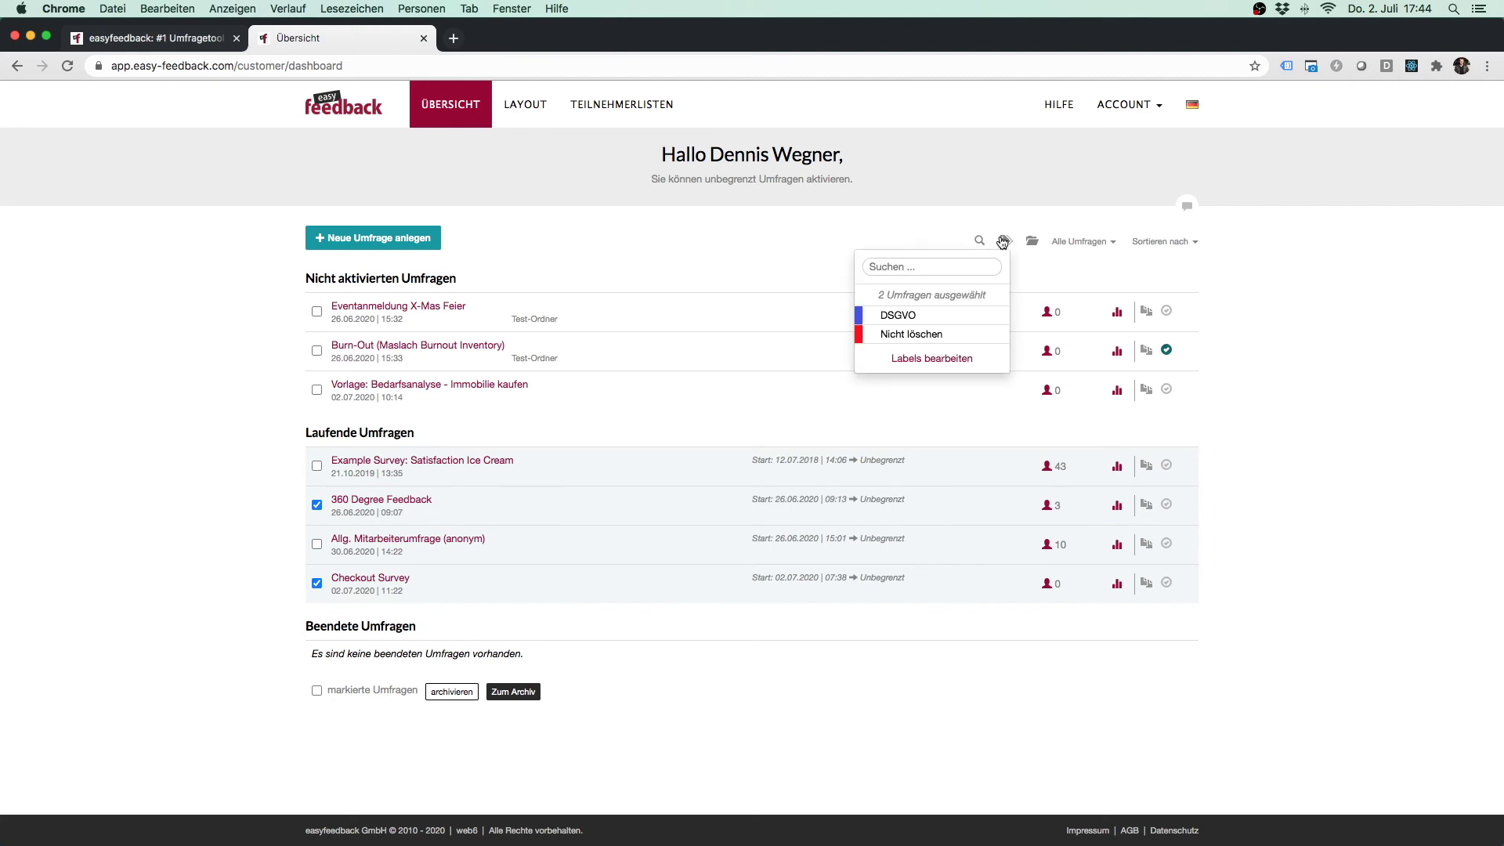
{"action": "left_click", "coordinate": [899, 315]}
{"action": "left_click", "coordinate": [205, 392]}
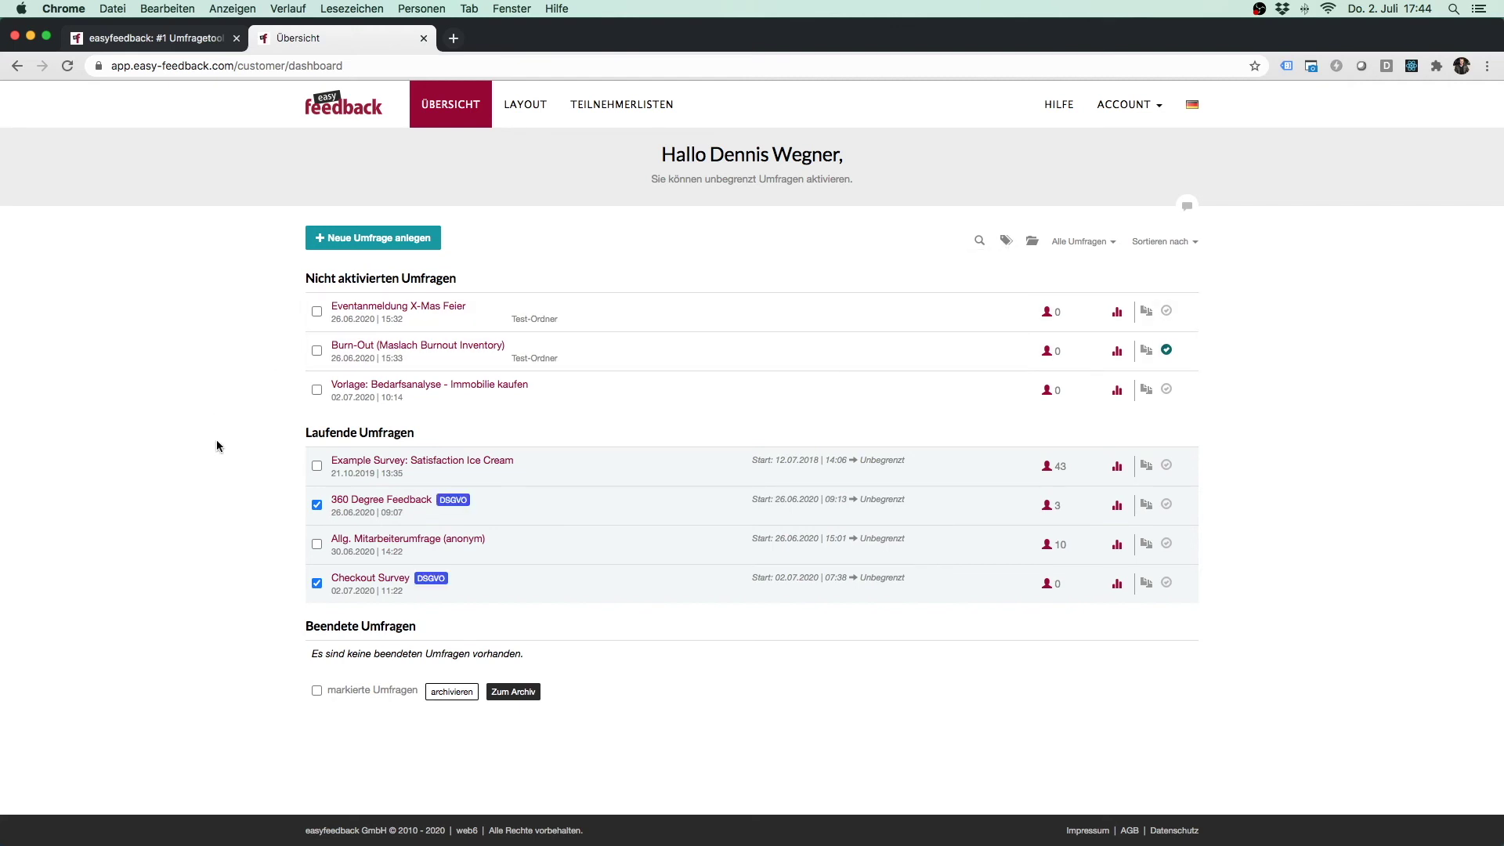
Step: Select only the survey "Burn-Out (Maslach Burnout Inventory)" and assign the label "Nicht löschen" to it
{"action": "left_click", "coordinate": [316, 350]}
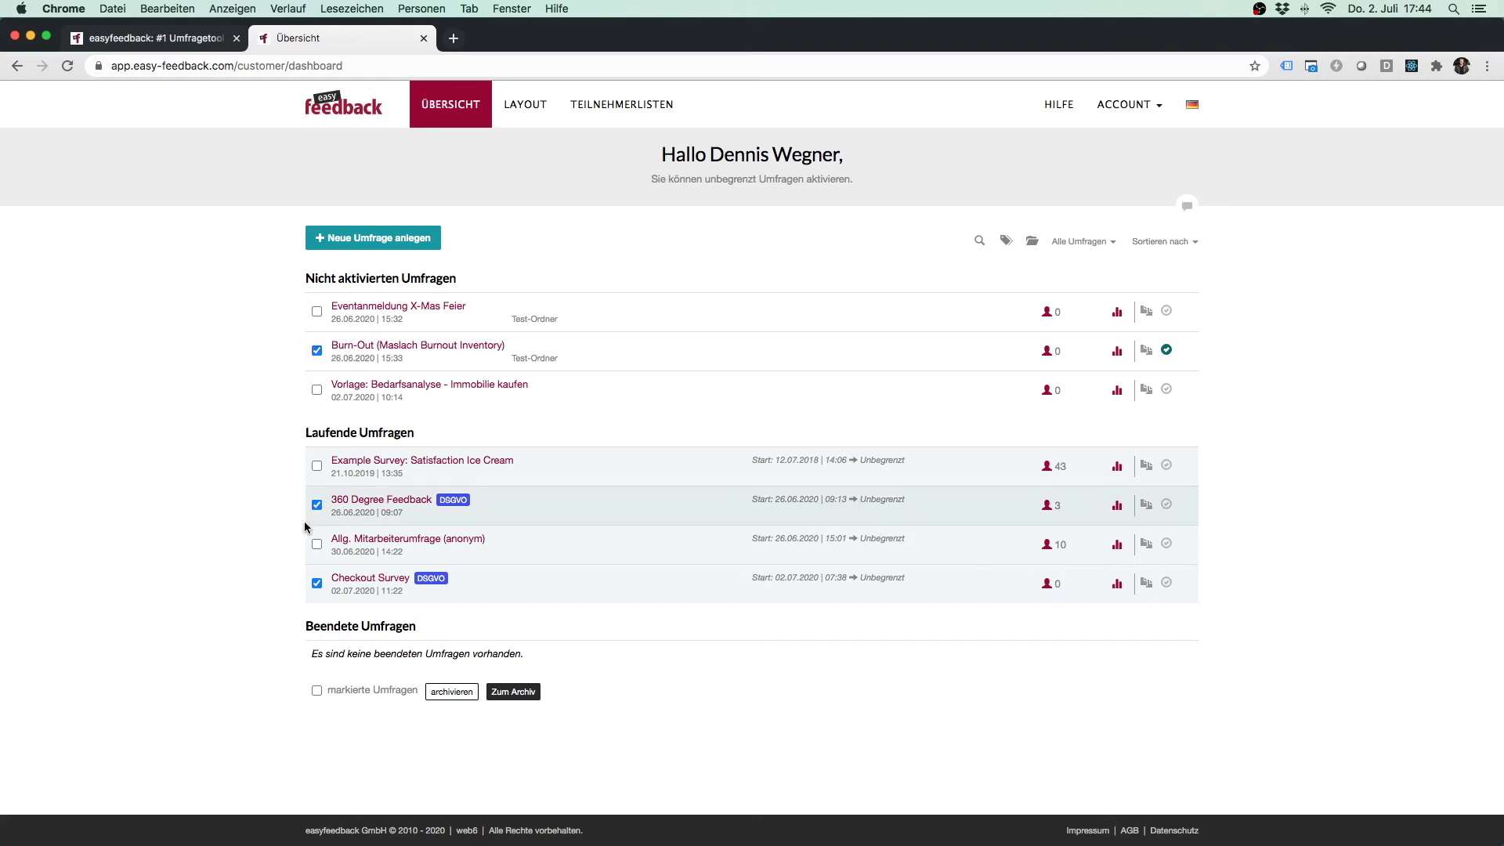
{"action": "left_click", "coordinate": [318, 506]}
{"action": "left_click", "coordinate": [316, 583]}
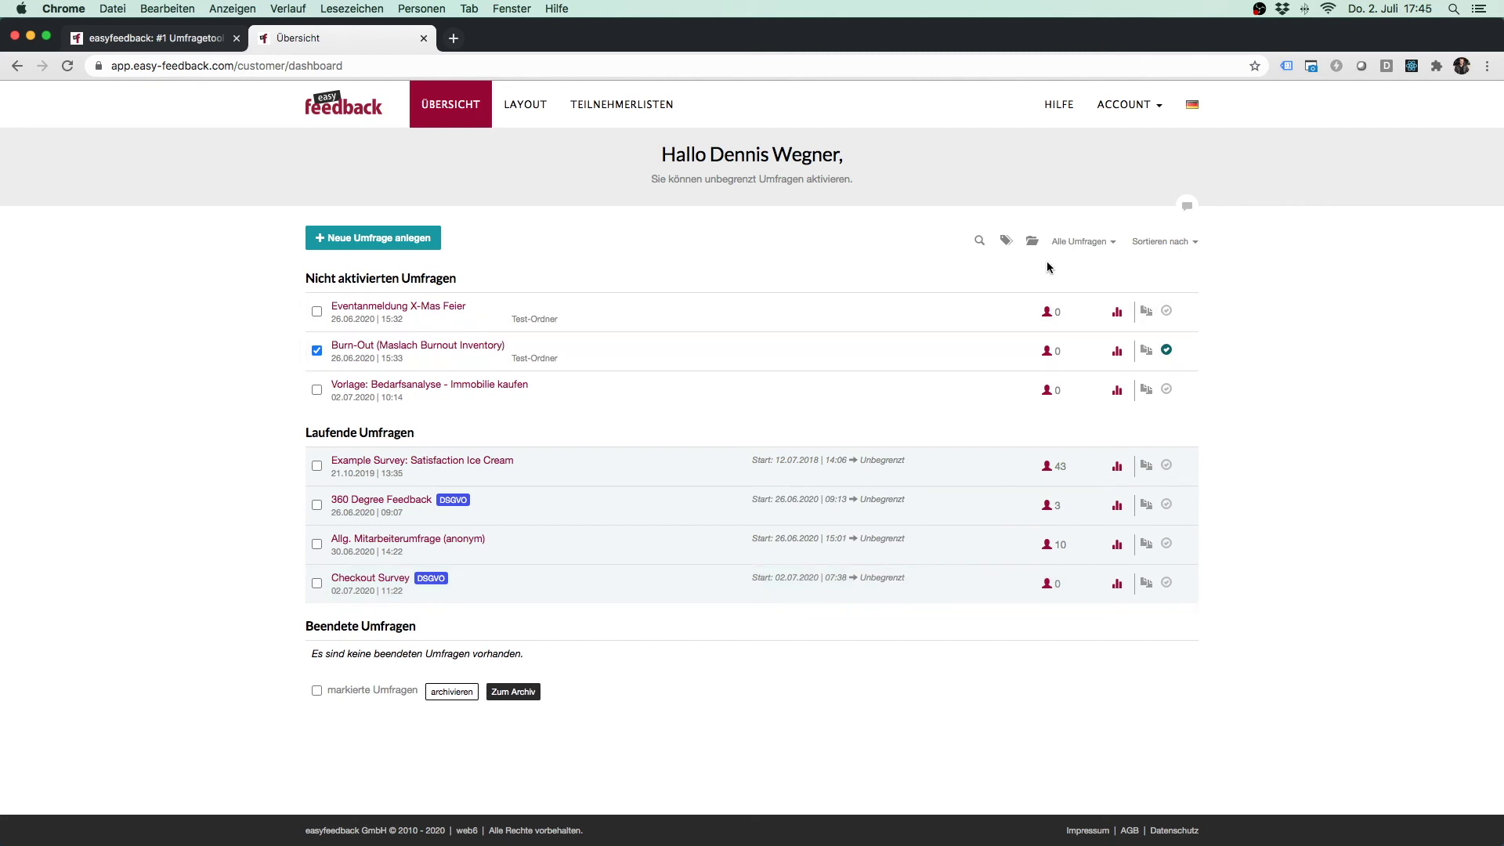
{"action": "left_click", "coordinate": [1032, 243]}
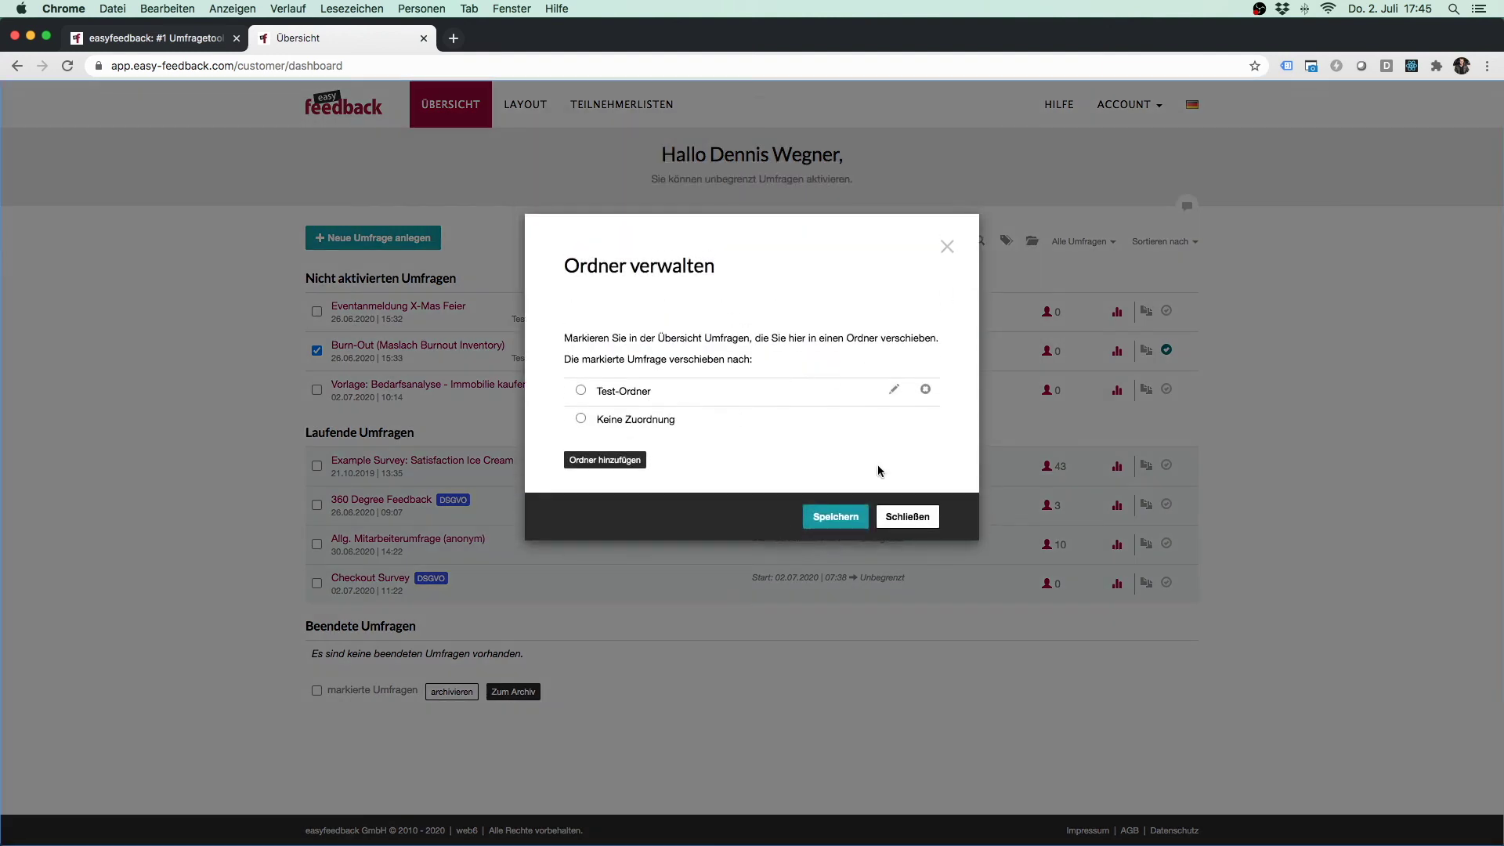
{"action": "left_click", "coordinate": [918, 519]}
{"action": "left_click", "coordinate": [1005, 241]}
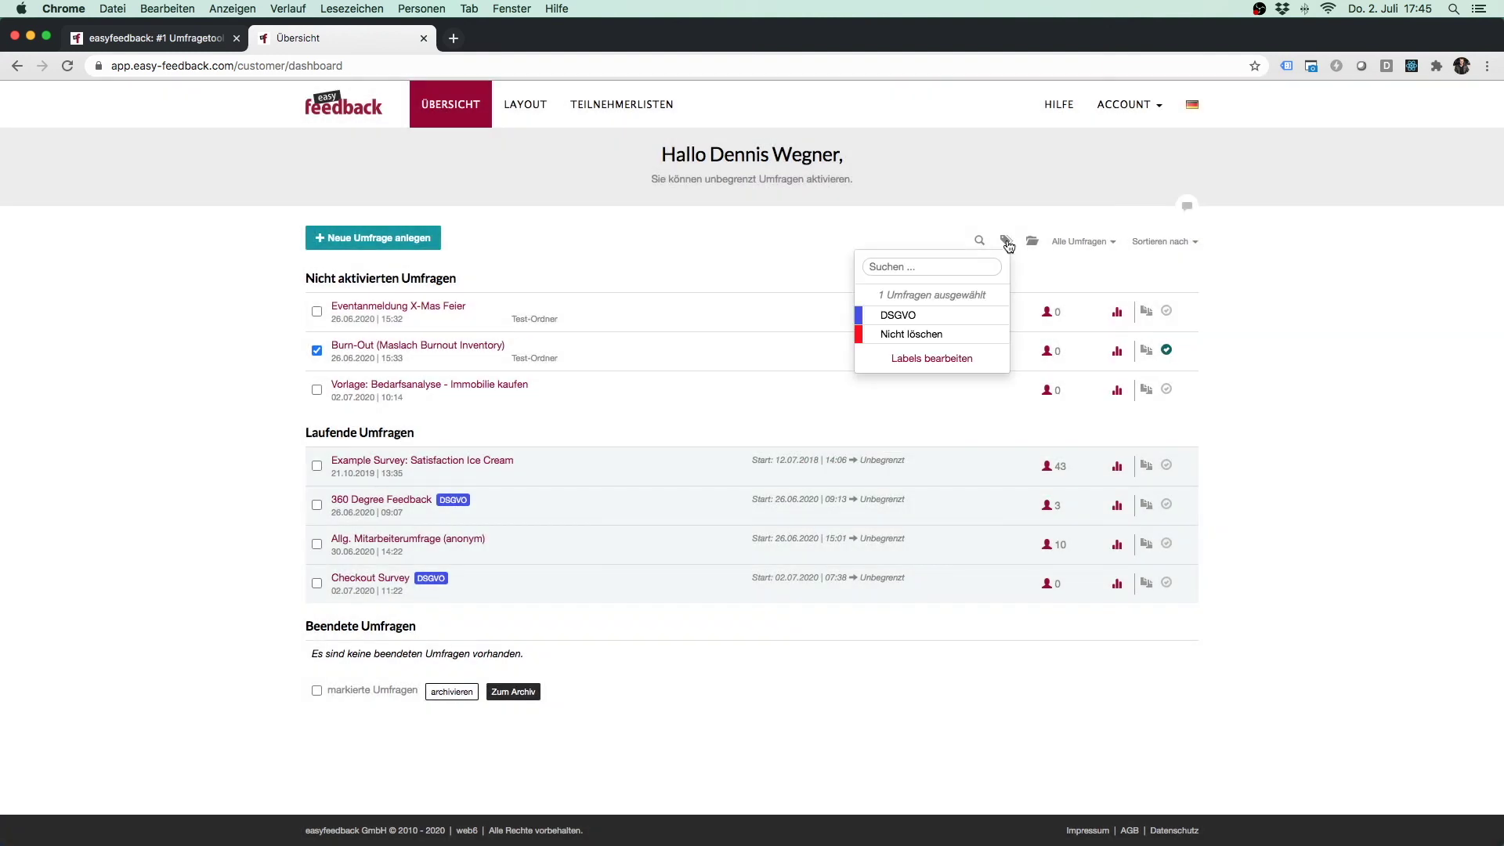
{"action": "left_click", "coordinate": [922, 335]}
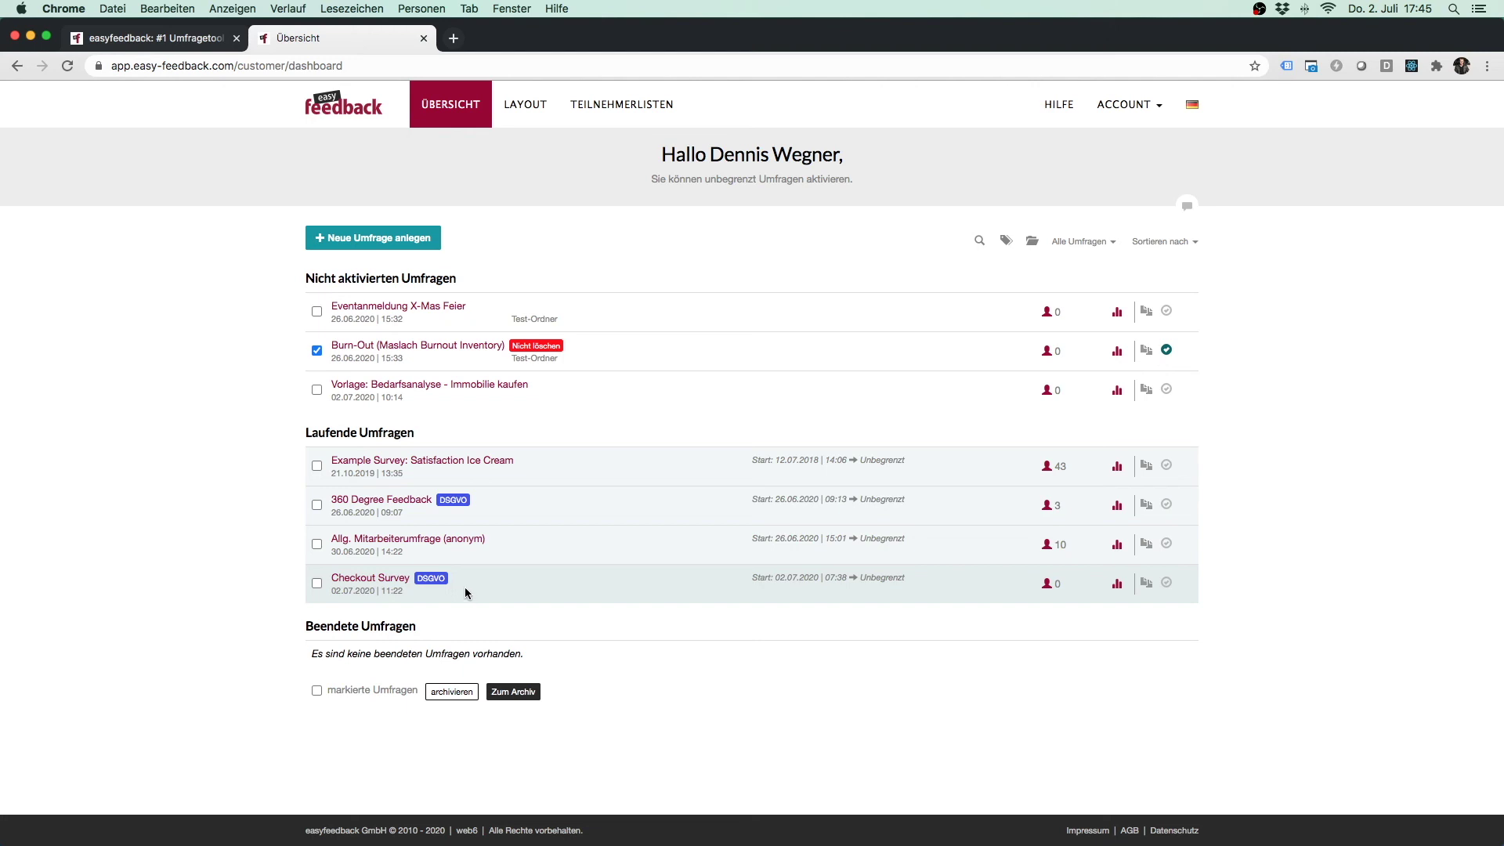
Step: Filter the survey overview by the label "DSGVO" and clear that filter again
{"action": "left_click", "coordinate": [432, 579]}
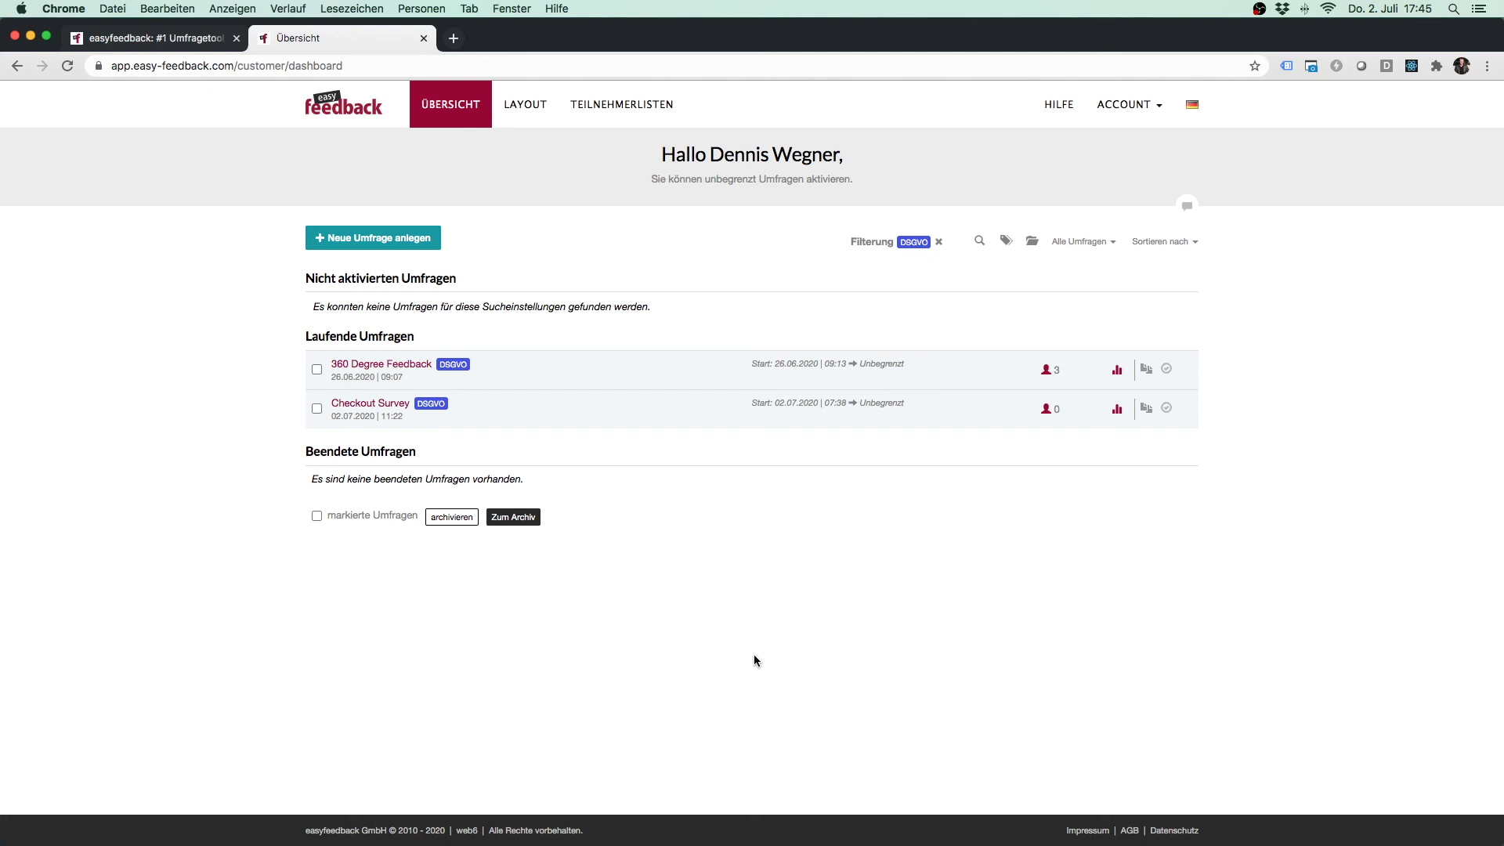
{"action": "left_click", "coordinate": [939, 241]}
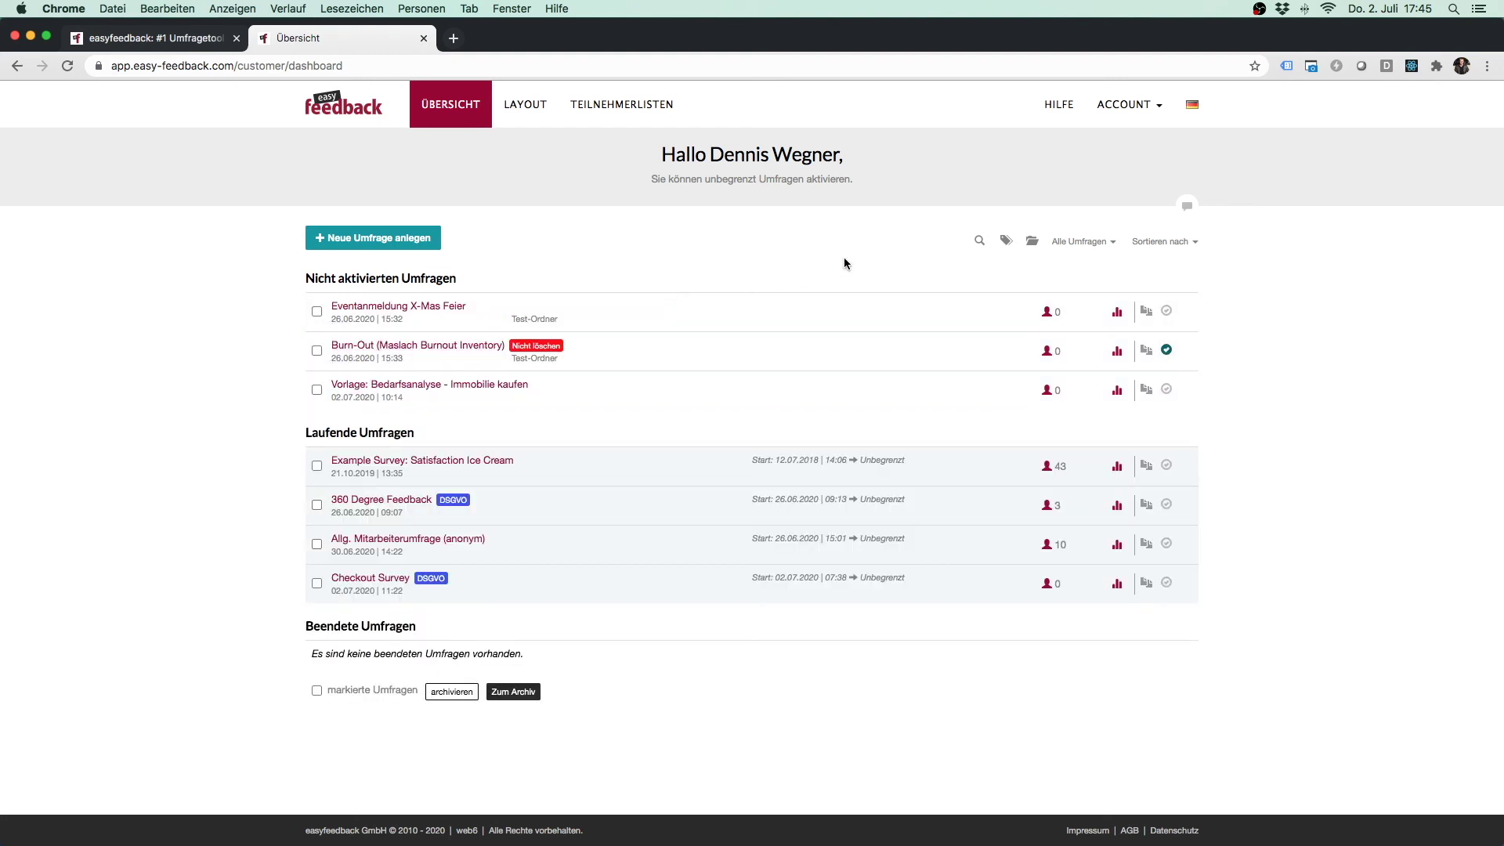
Step: Search the survey overview for "check" and clear the search again
{"action": "left_click", "coordinate": [979, 241]}
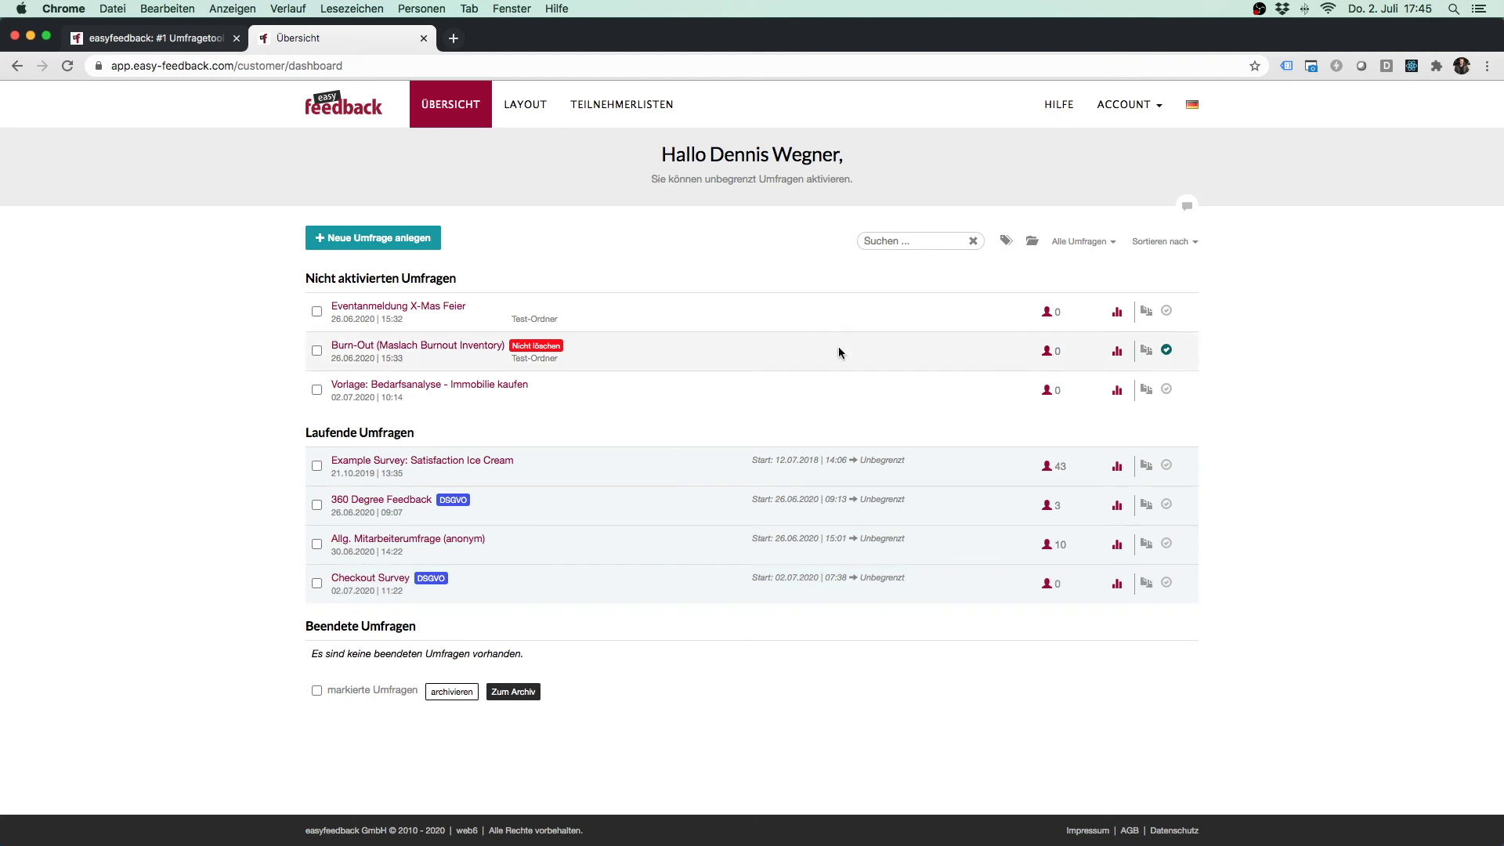
{"action": "type", "text": "check"}
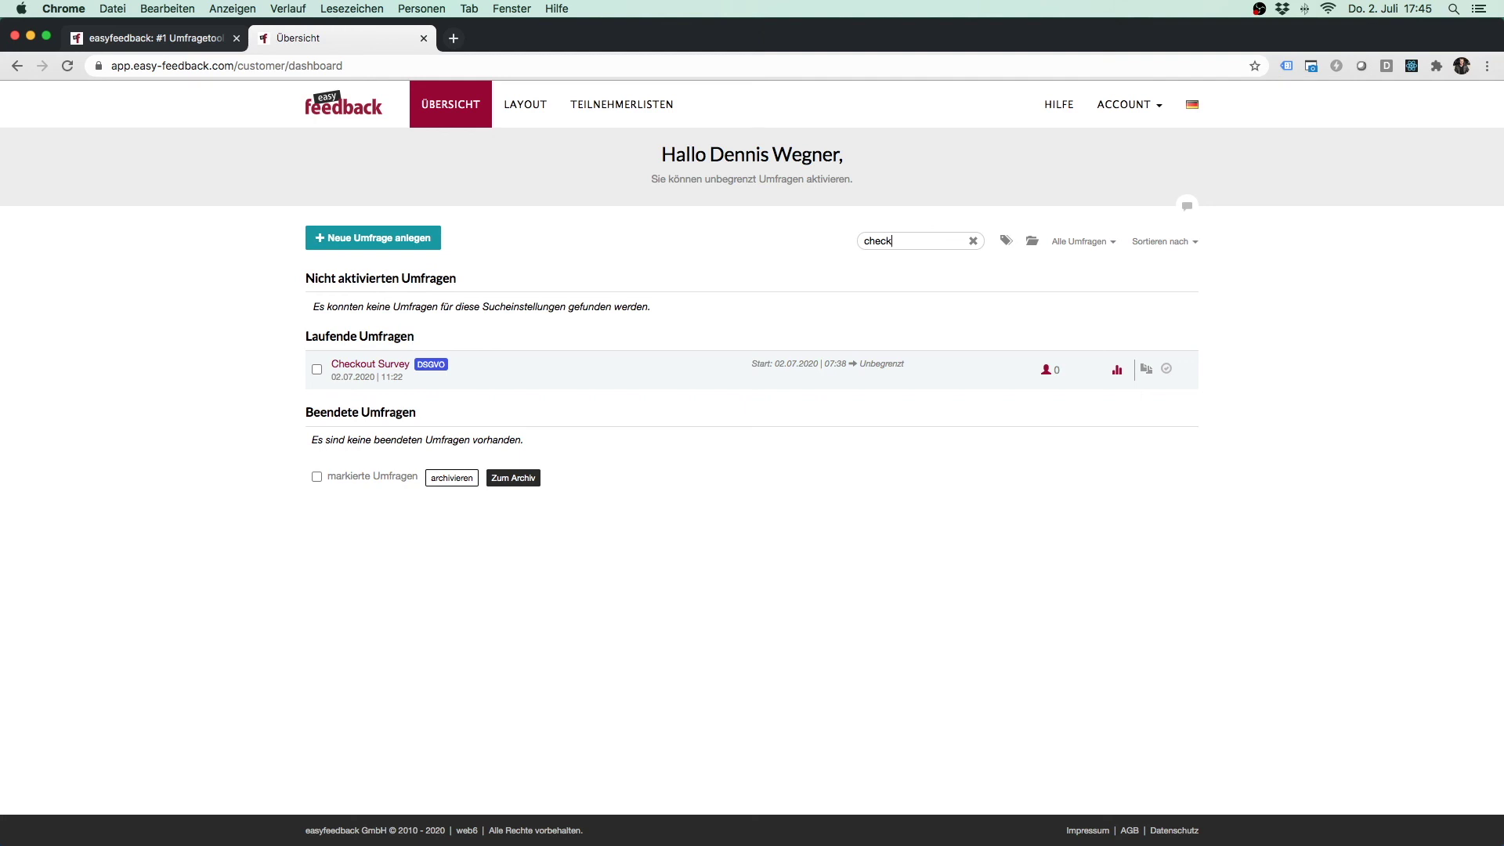
{"action": "left_click", "coordinate": [973, 241]}
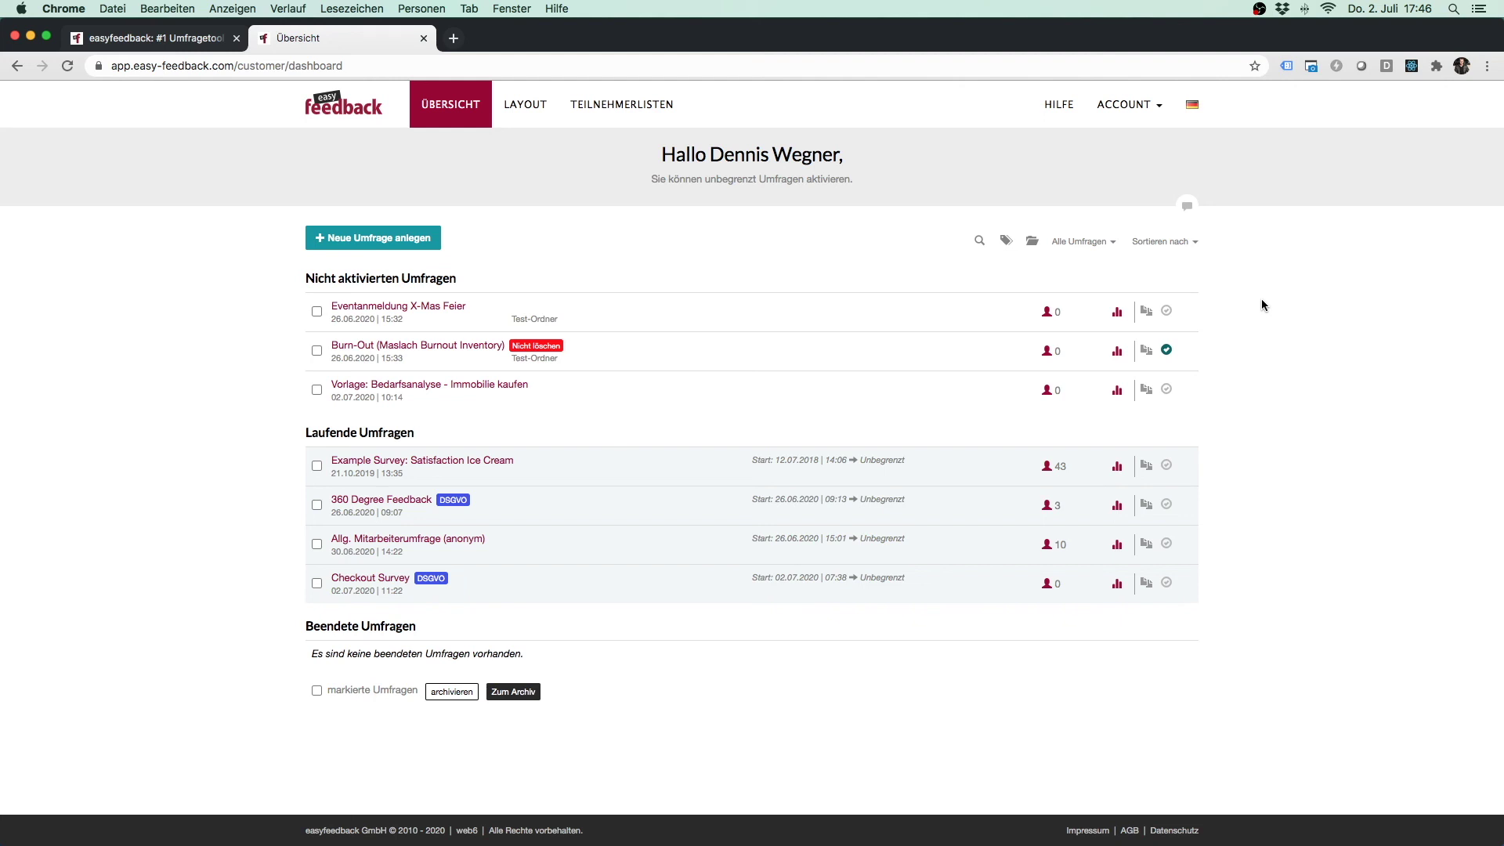
Step: Publish the prefilled message to colleagues above the survey overview, reopen it for editing and delete it
{"action": "left_click", "coordinate": [1188, 207]}
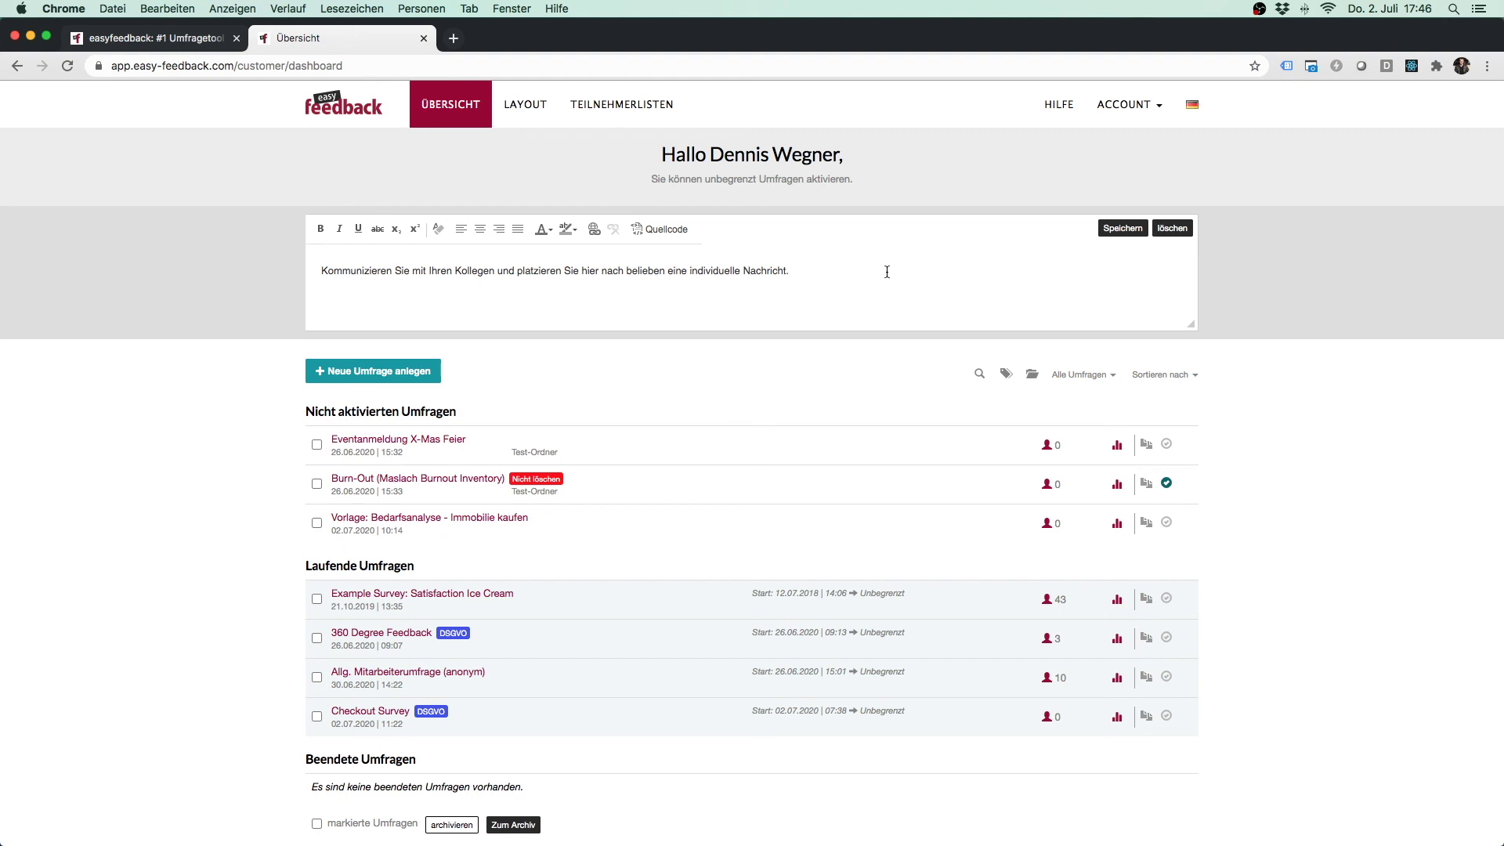
{"action": "left_click", "coordinate": [1114, 231]}
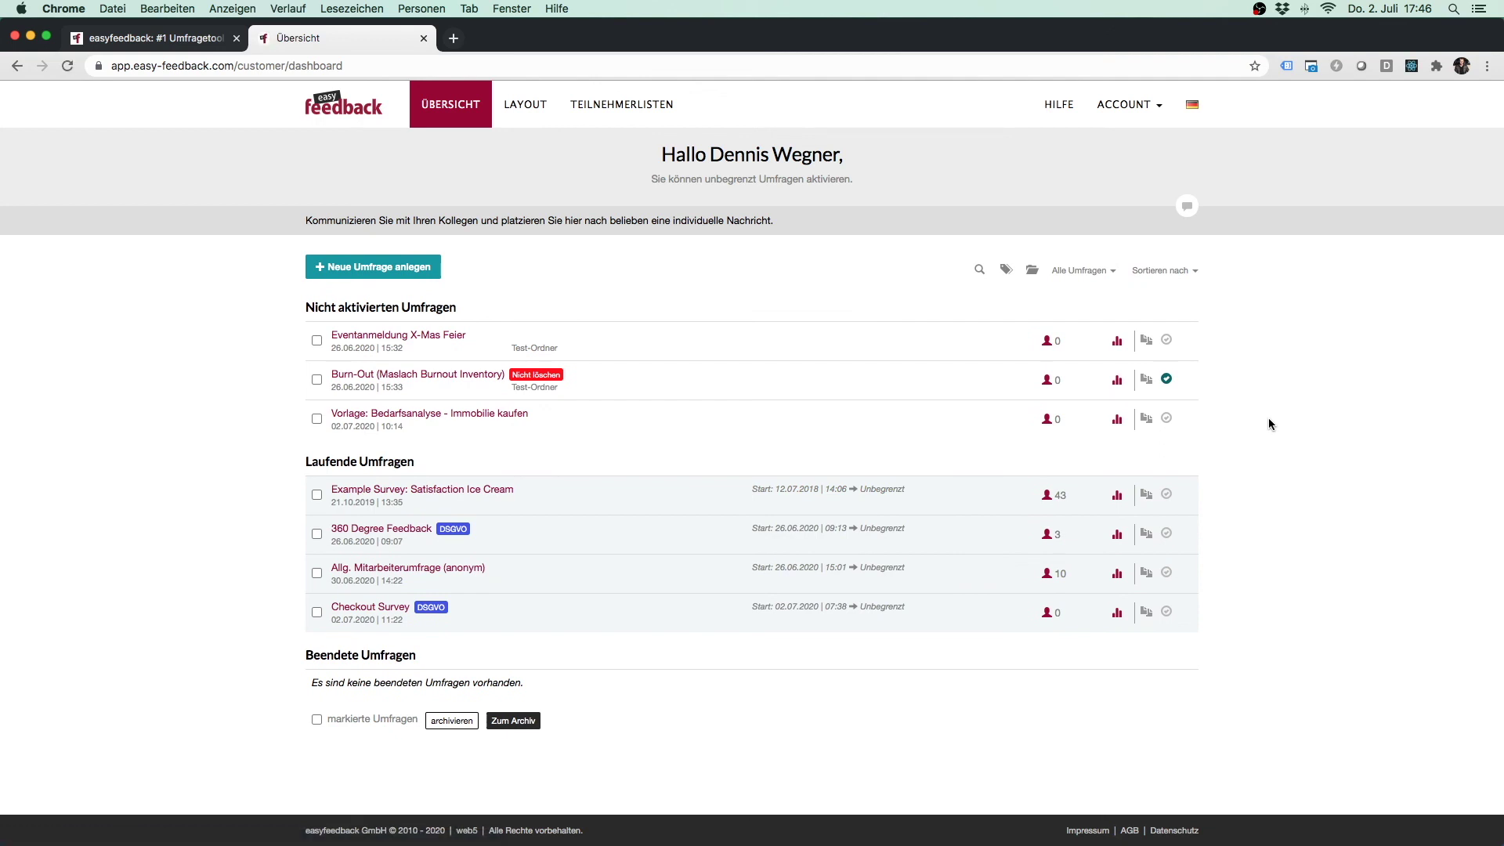
{"action": "left_click", "coordinate": [1187, 206]}
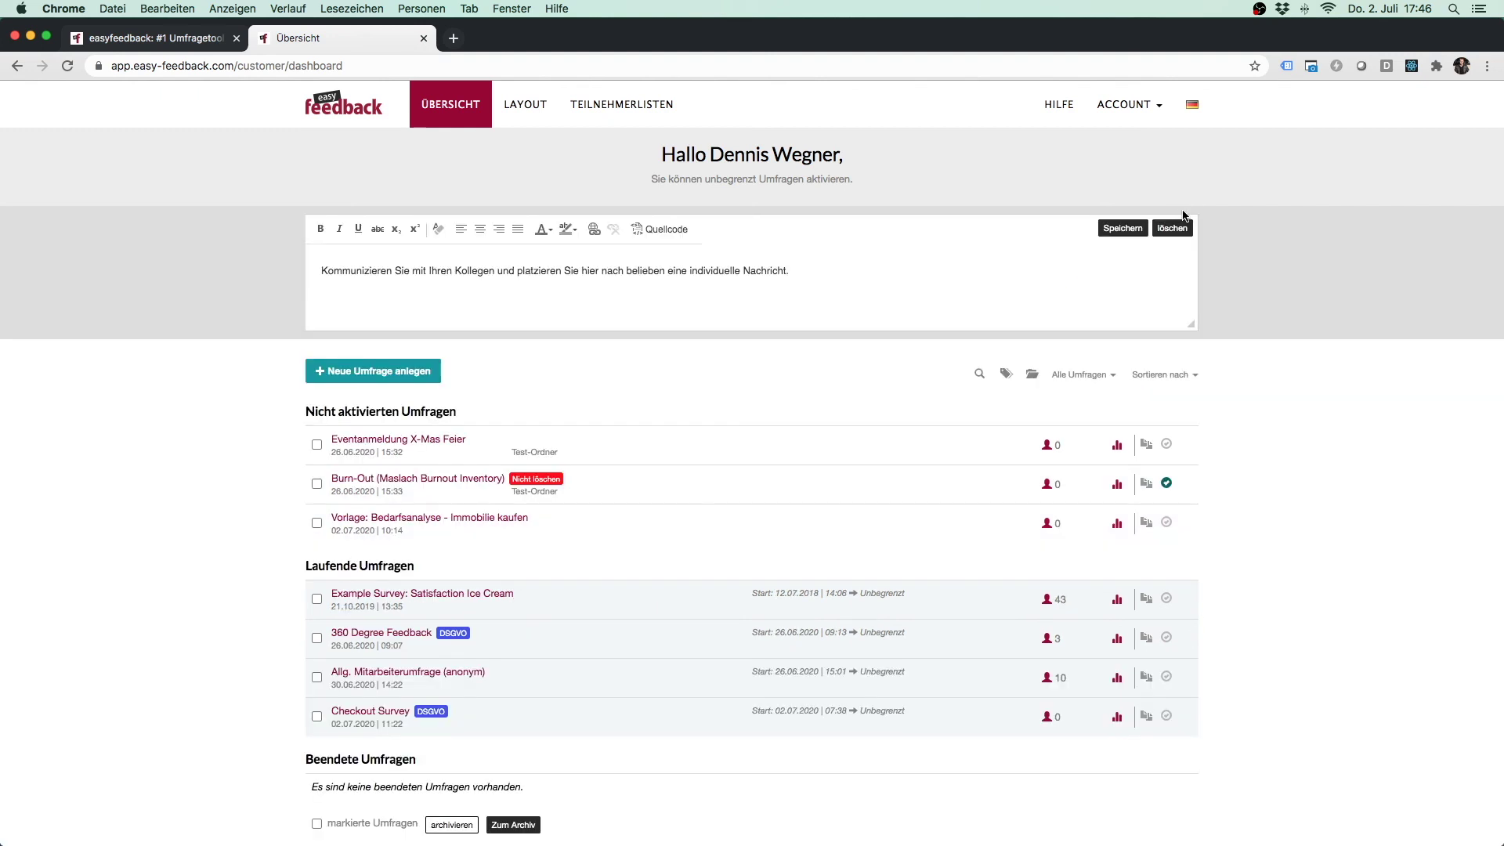
{"action": "left_click", "coordinate": [1173, 234]}
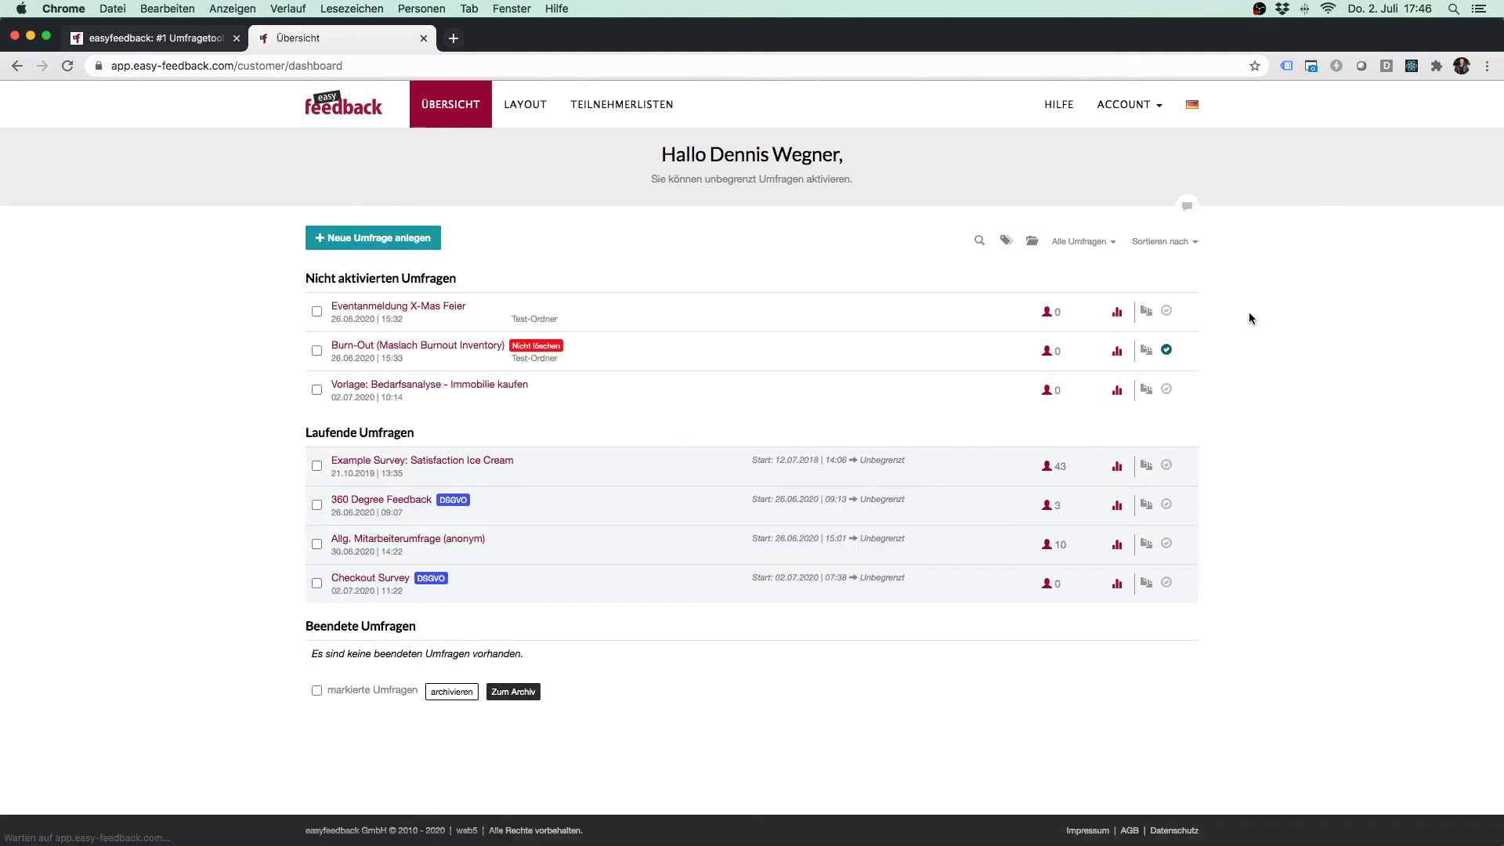